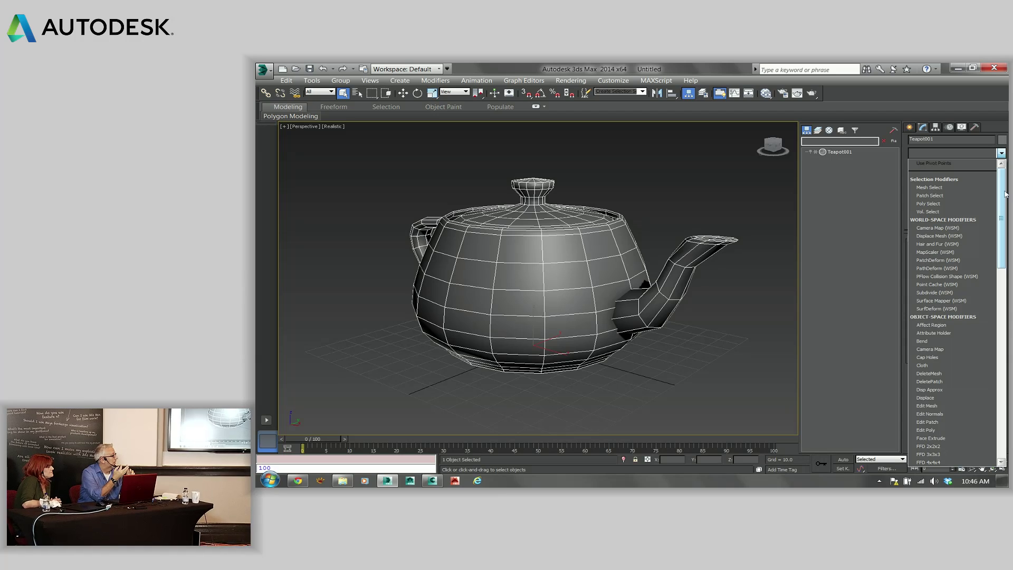
Apply a Slice modifier to the teapot and raise the teapot above the grid to about Z 33
drag(1001, 192, 996, 333)
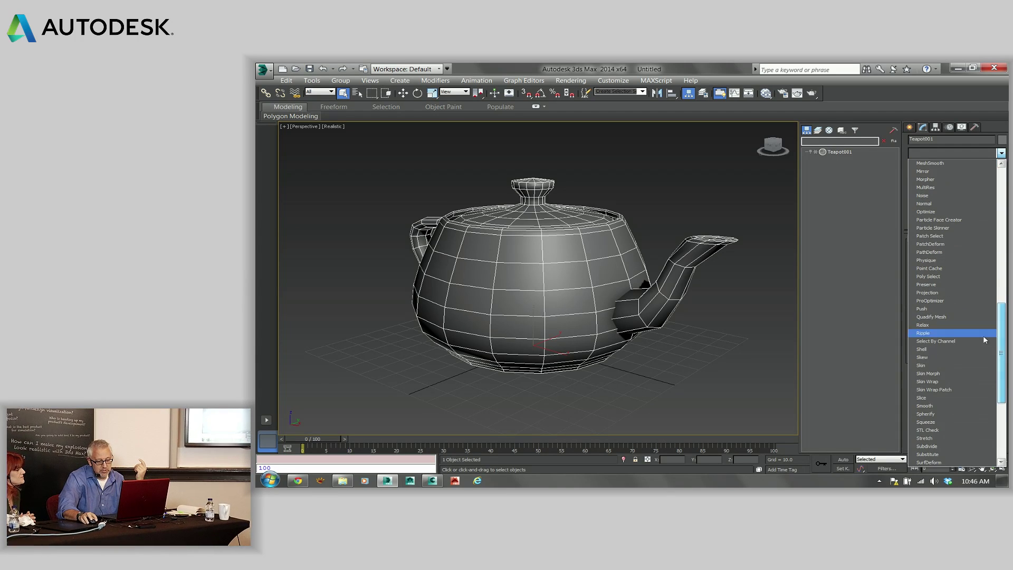
click(929, 398)
middle_drag(605, 277, 613, 267)
right_click(612, 266)
click(625, 286)
drag(536, 314, 537, 252)
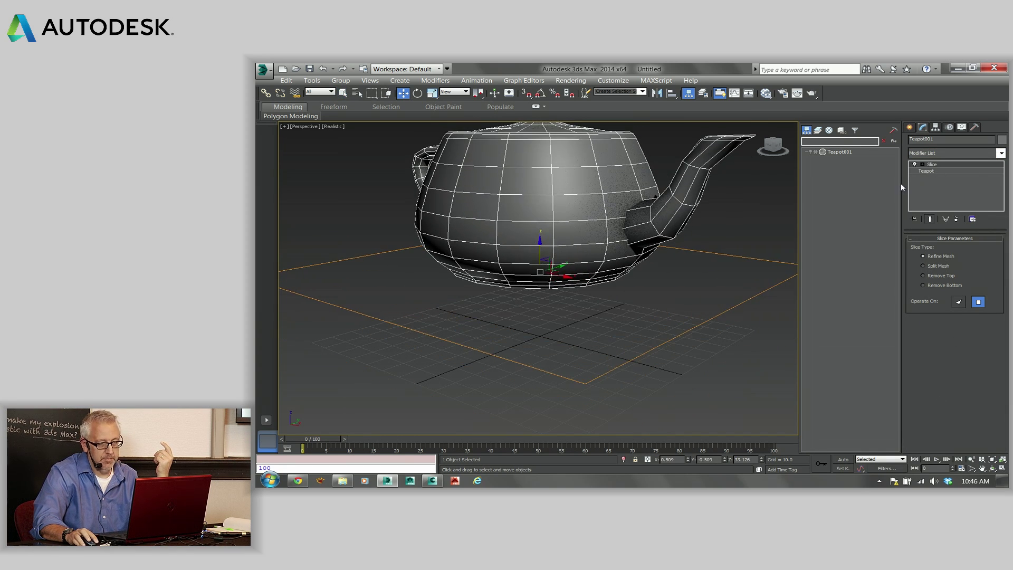
Raise the Slice modifier's slice plane through the teapot body to about Z 75
click(923, 164)
click(933, 172)
drag(541, 250, 557, 185)
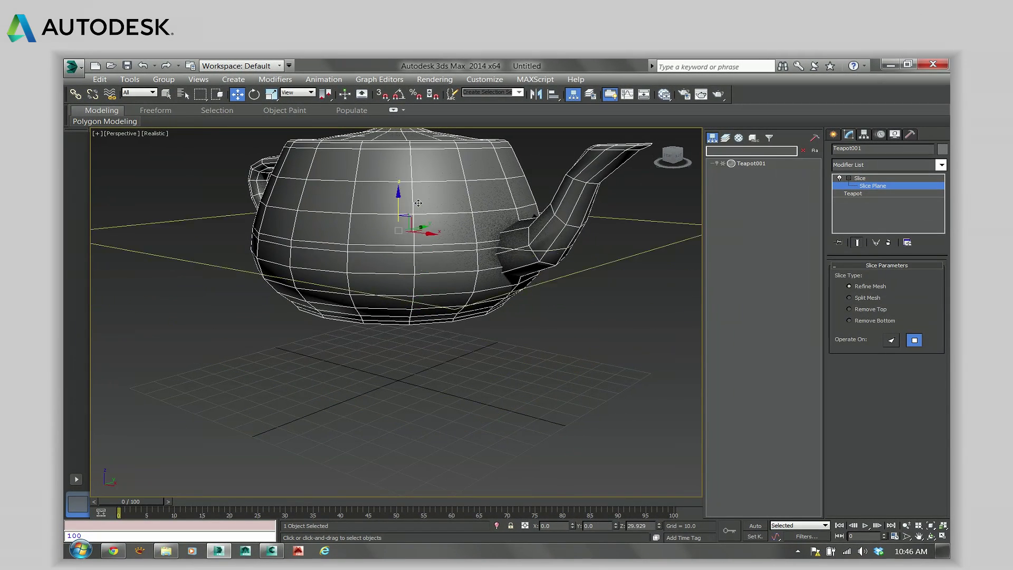
drag(417, 203, 419, 172)
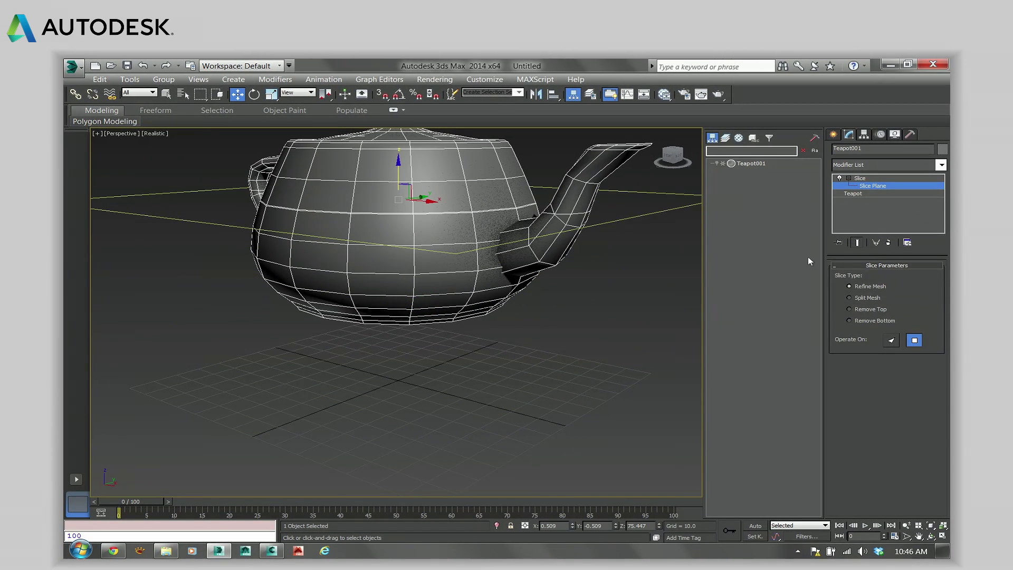
Set the slice type to Remove Top and rotate the slice plane so it cuts the teapot at a steep tilt
click(869, 312)
right_click(408, 180)
click(427, 199)
drag(418, 184, 457, 174)
middle_drag(457, 175, 378, 250)
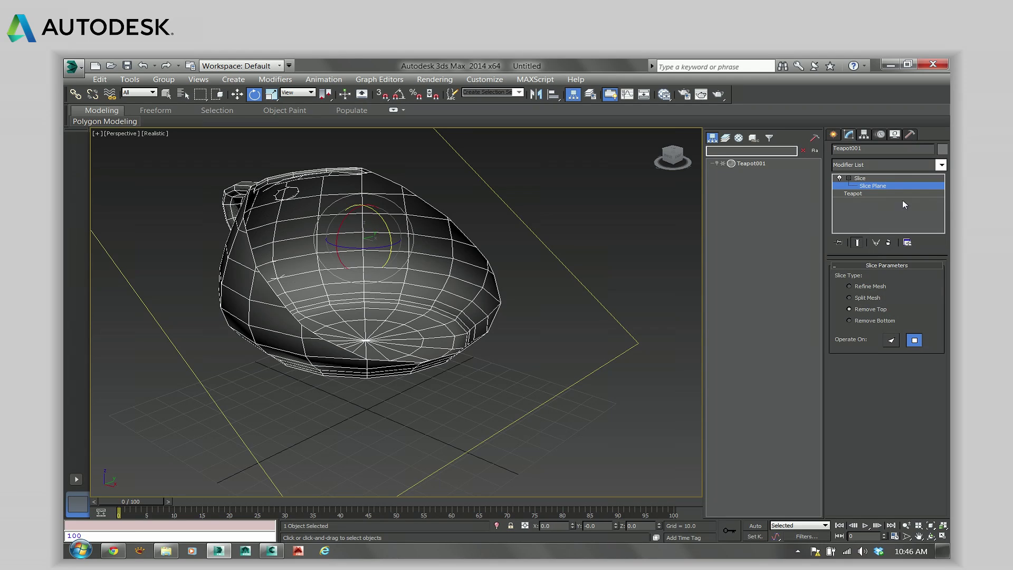
Add a Shell modifier above Slice on the teapot and set its inner amount to 1.35
click(920, 178)
click(941, 165)
drag(942, 190, 947, 368)
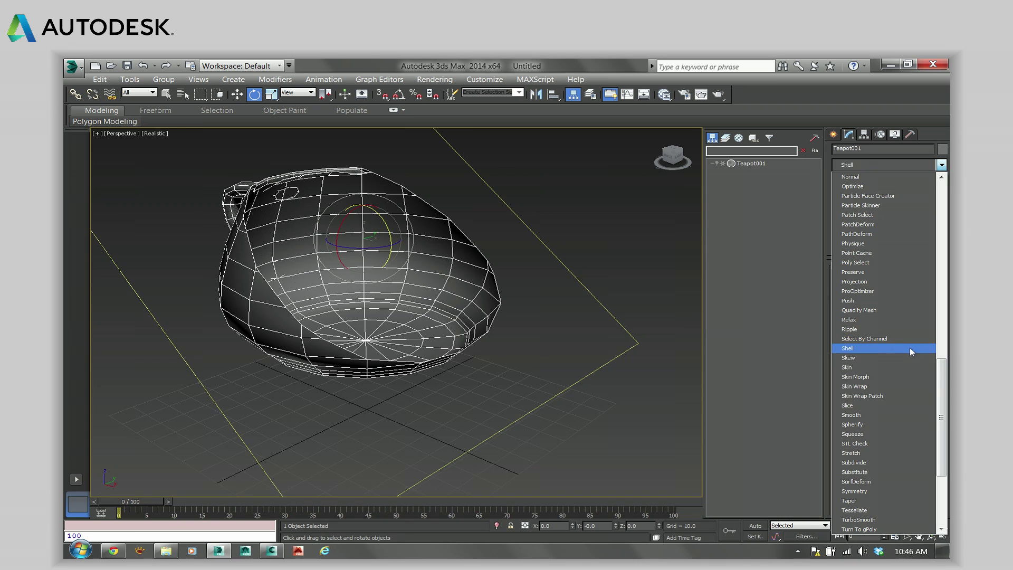
click(909, 348)
drag(929, 310, 931, 275)
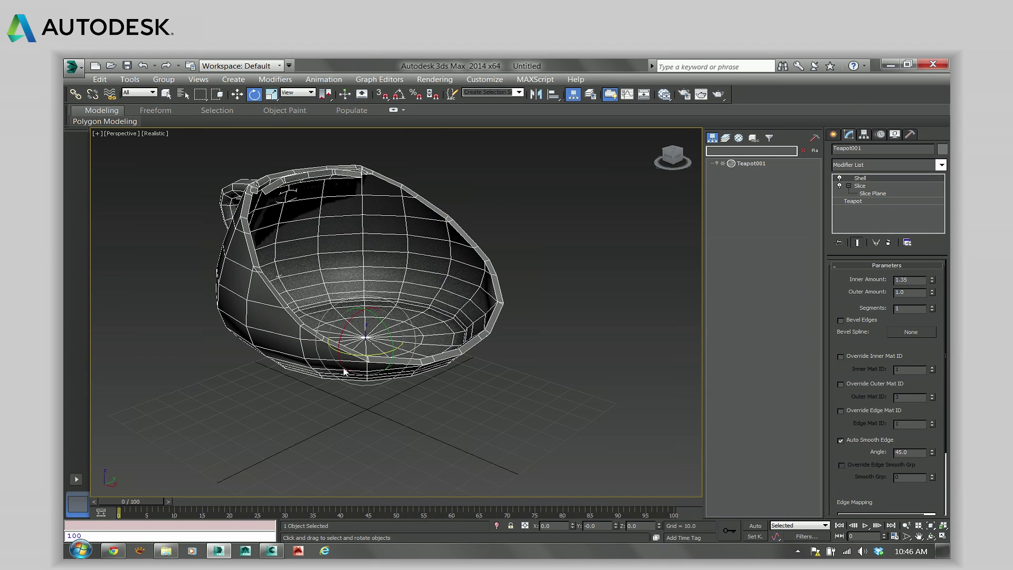
right_click(341, 284)
click(357, 303)
mouse_move(367, 330)
mouse_down()
mouse_move(390, 331)
mouse_move(368, 332)
mouse_up()
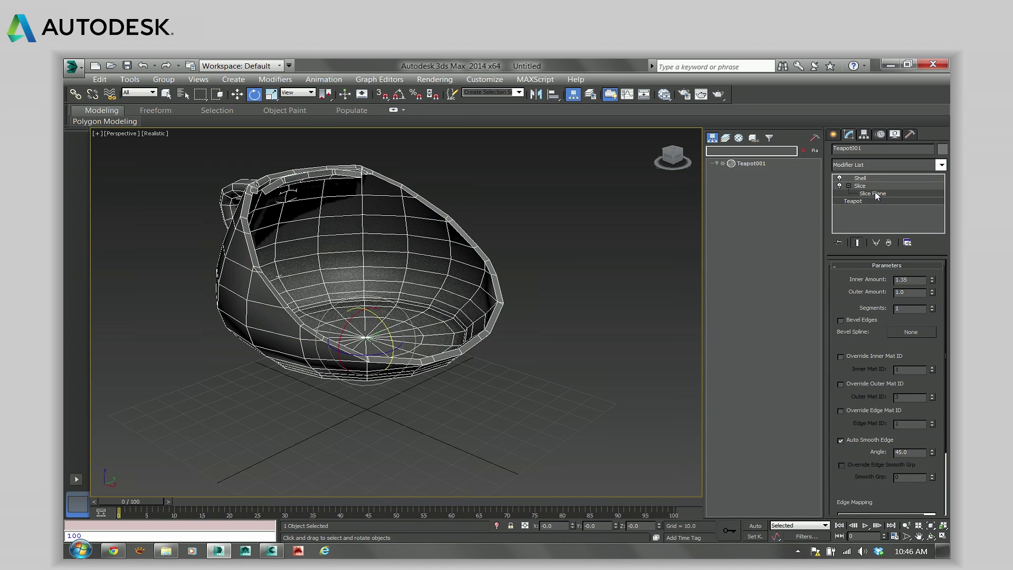
Move the tilted slice plane down to about Z 59 to shift the cut beneath the Shell modifier
click(874, 193)
right_click(370, 275)
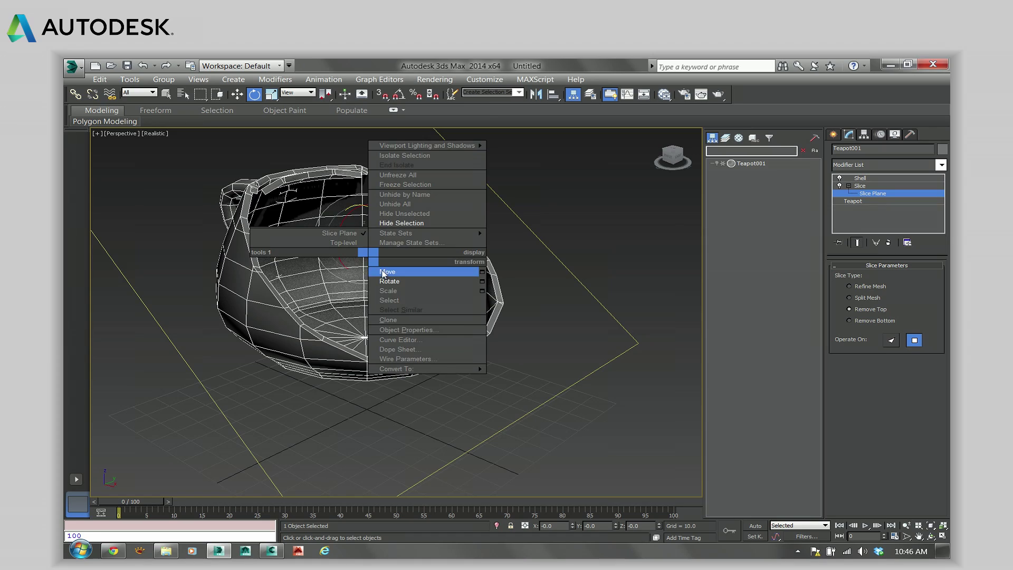
click(383, 272)
alt+middle_drag(378, 233, 406, 240)
drag(380, 225, 378, 270)
mouse_move(389, 265)
alt+middle_down()
mouse_move(372, 288)
mouse_move(381, 275)
alt+middle_up()
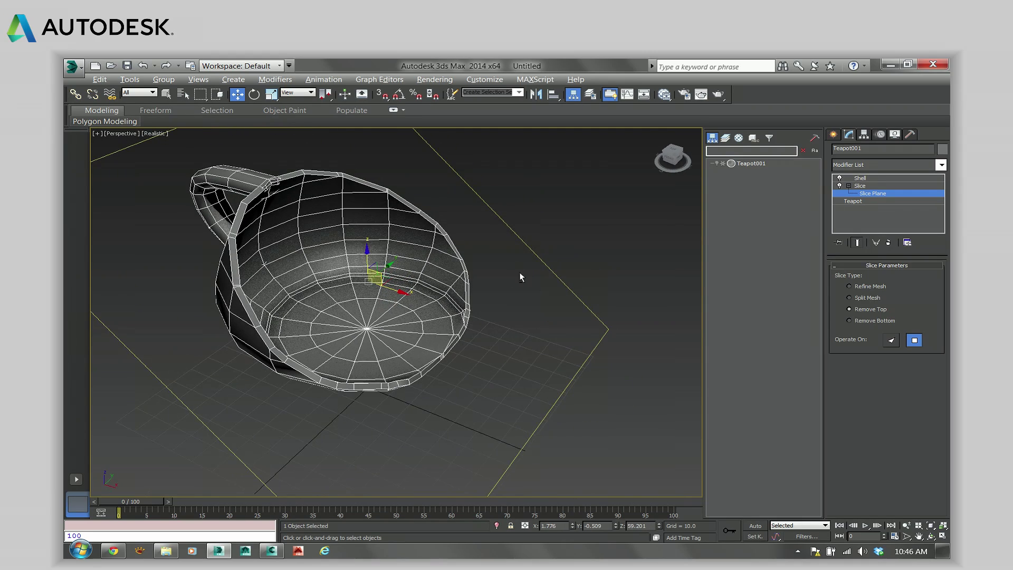
alt+middle_drag(520, 277, 533, 254)
Draw a circle spline with a radius of about 43 on the ground beside the teapot
click(834, 134)
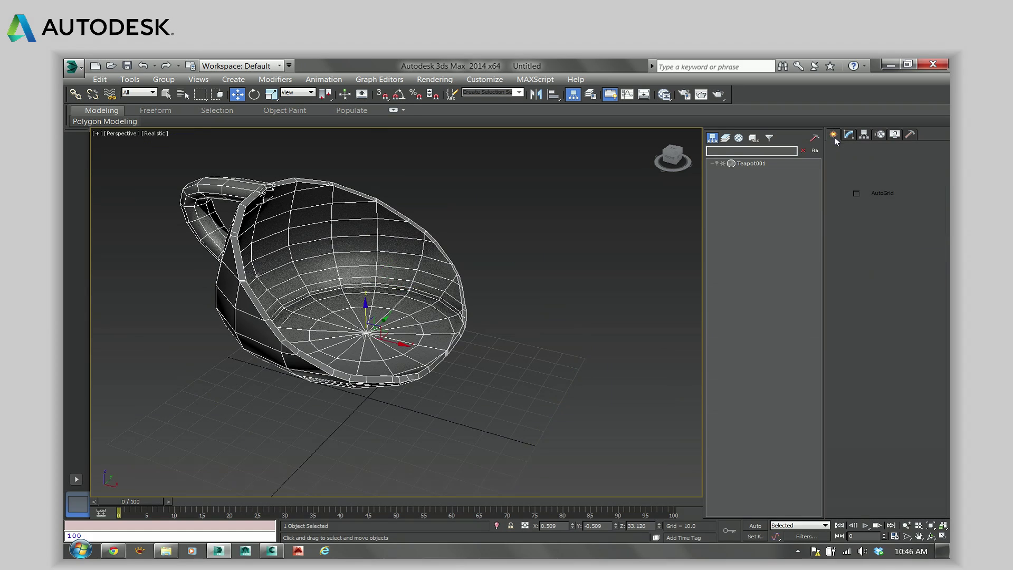
click(850, 151)
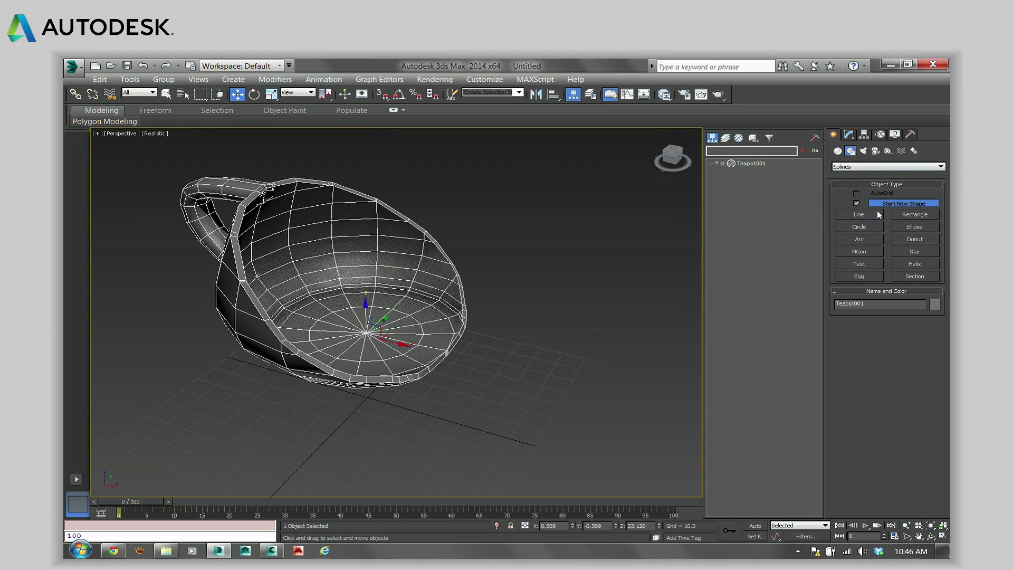
click(876, 235)
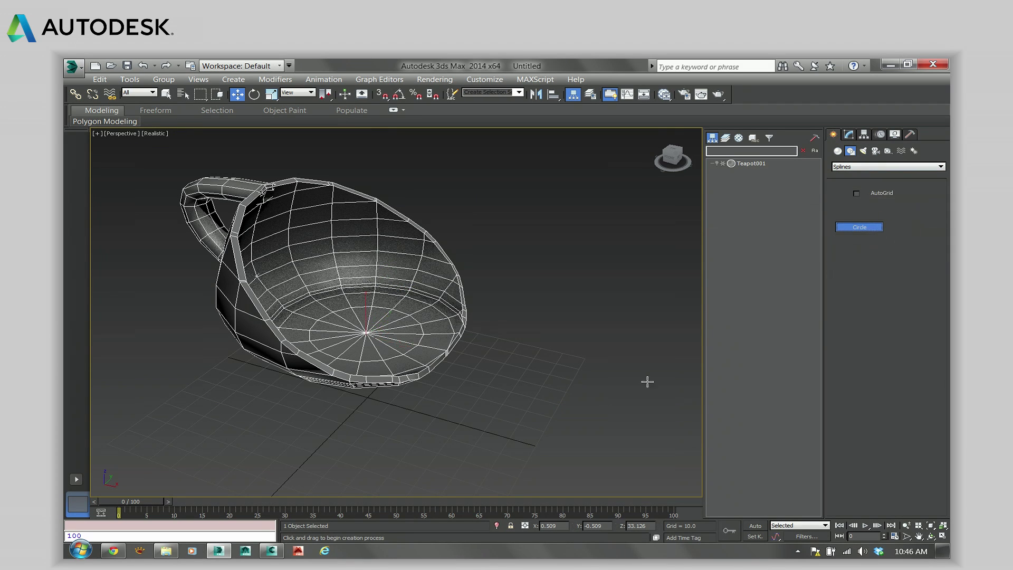
scroll(448, 395, down, 5)
drag(513, 352, 532, 379)
alt+middle_drag(480, 340, 506, 315)
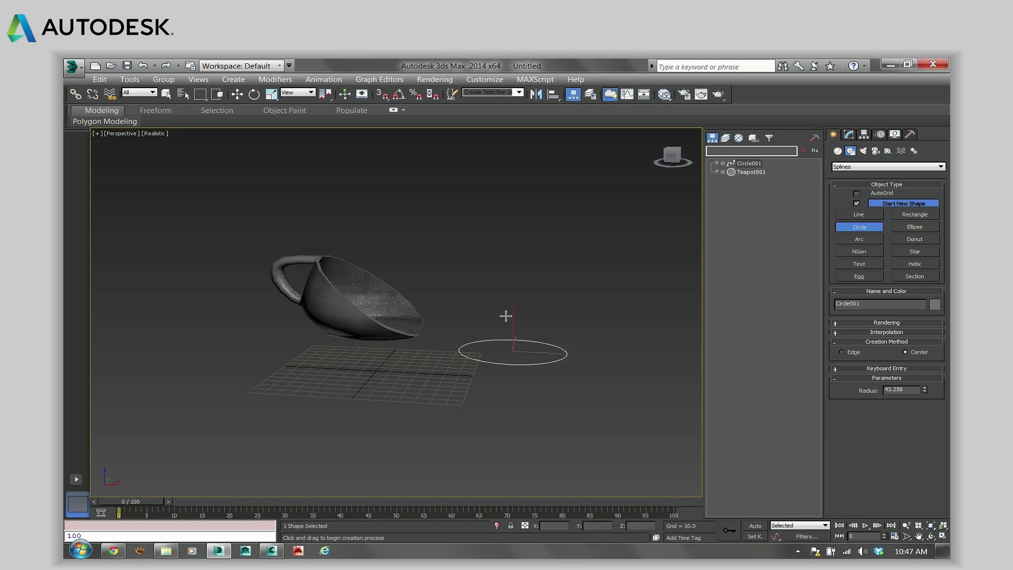
Draw an open, curved four-point line spline on the ground on the far side of the circle from the teapot
click(870, 216)
click(623, 317)
click(601, 335)
click(607, 382)
click(596, 397)
right_click(596, 397)
right_click(549, 363)
Apply a Sweep modifier to the circle spline
click(549, 363)
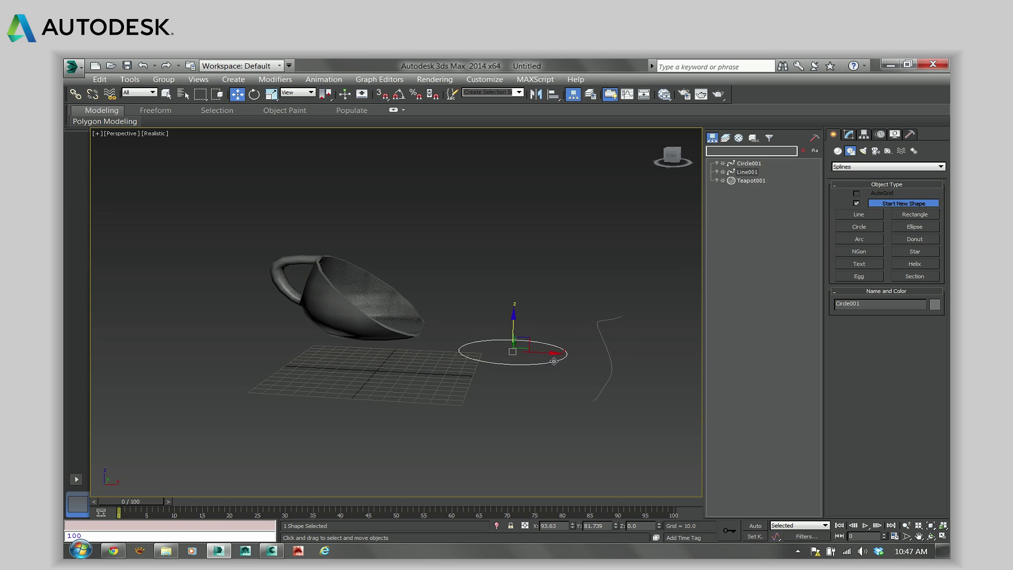
click(849, 134)
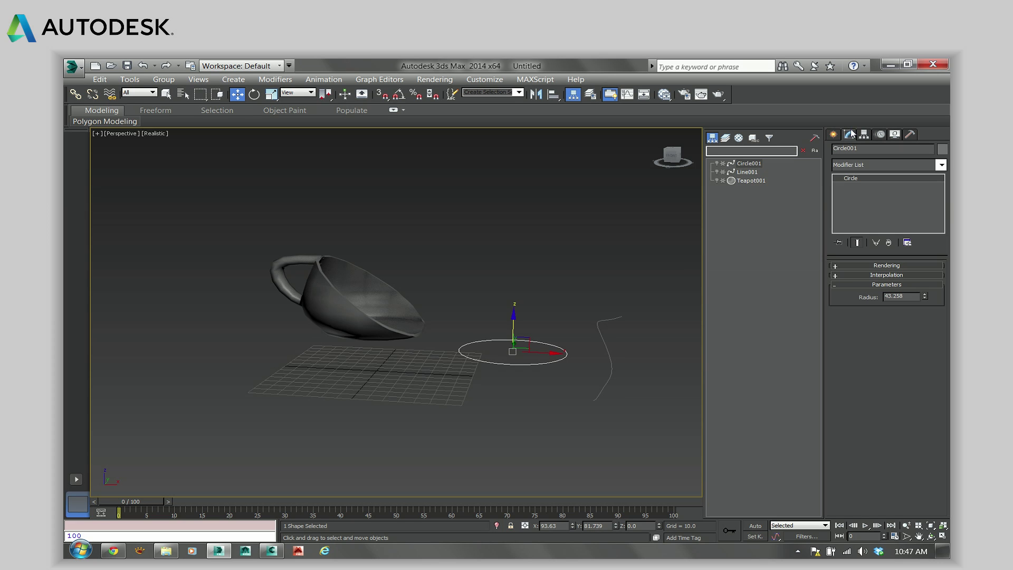
click(942, 165)
scroll(917, 400, down, 20)
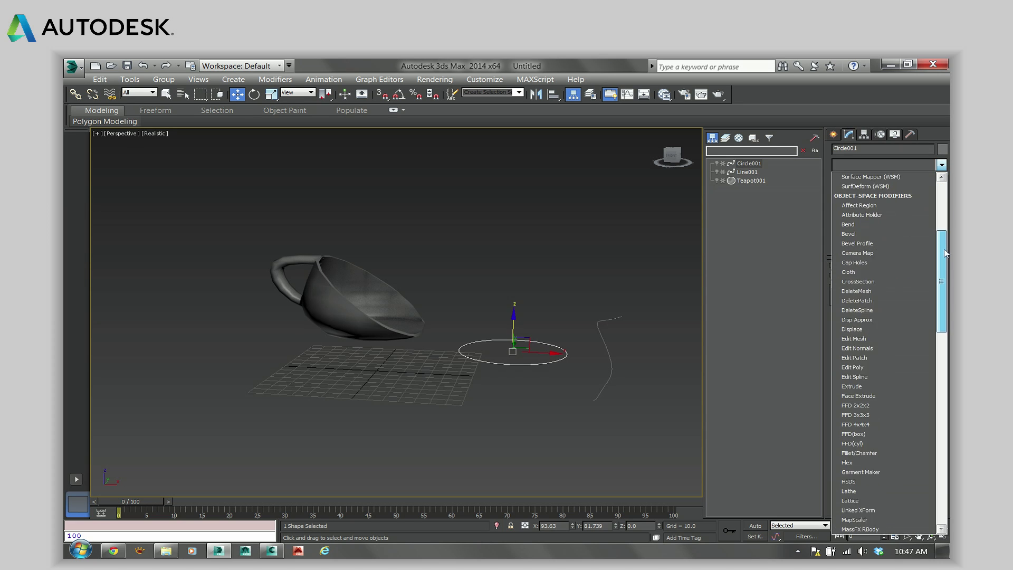
scroll(918, 417, up, 1)
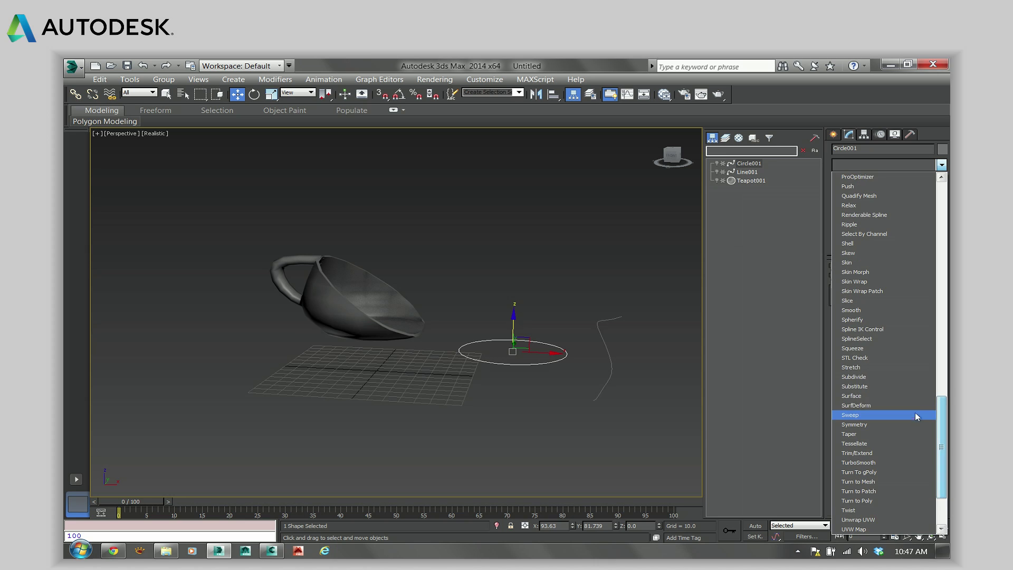
click(888, 416)
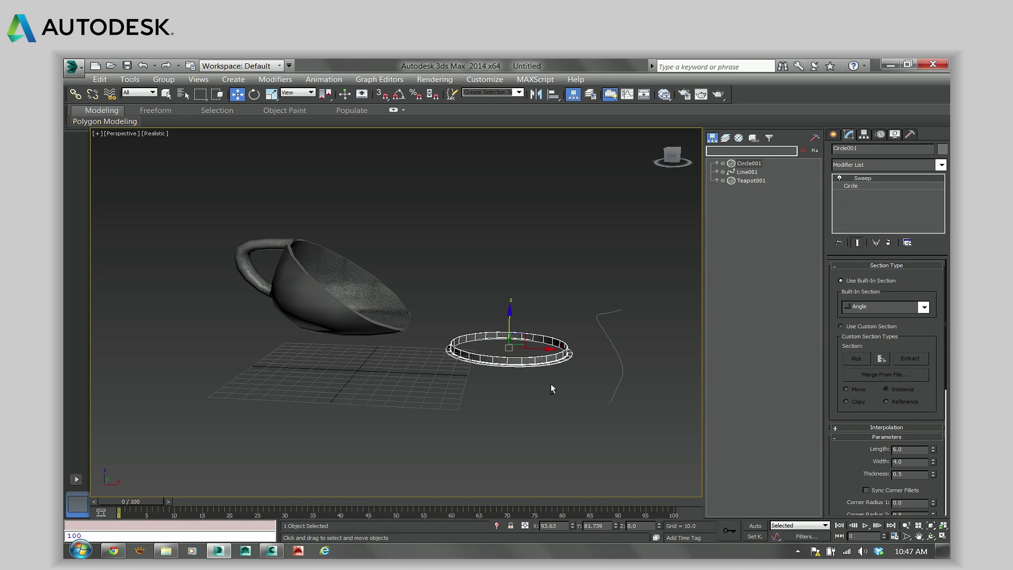
Try other built-in sections for the circle's Sweep modifier and set it to Wide Flange
scroll(527, 388, up, 4)
alt+middle_drag(501, 389, 595, 370)
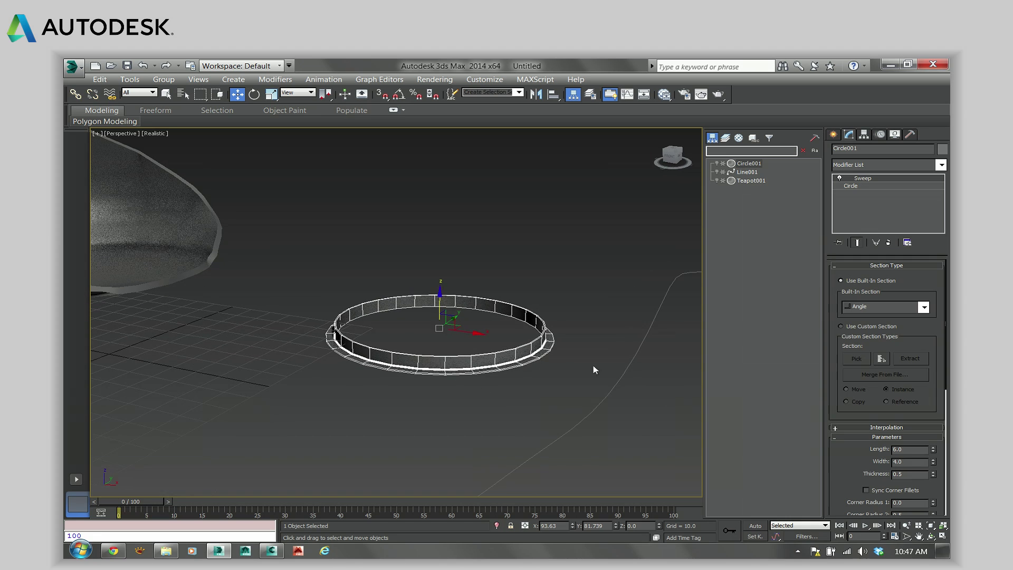
click(922, 308)
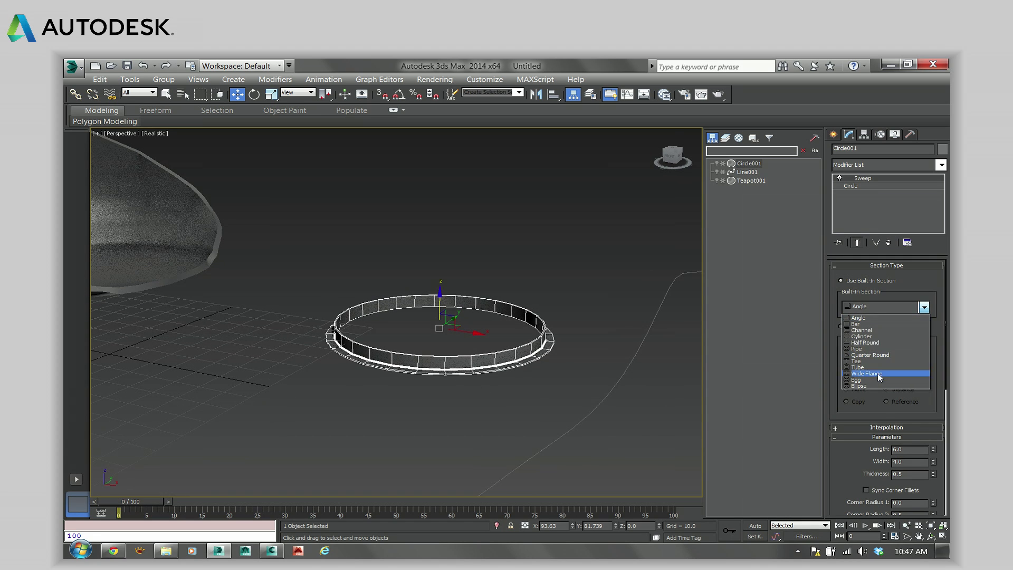
click(864, 368)
alt+middle_drag(455, 326, 423, 341)
key(Down)
alt+middle_drag(455, 304, 467, 302)
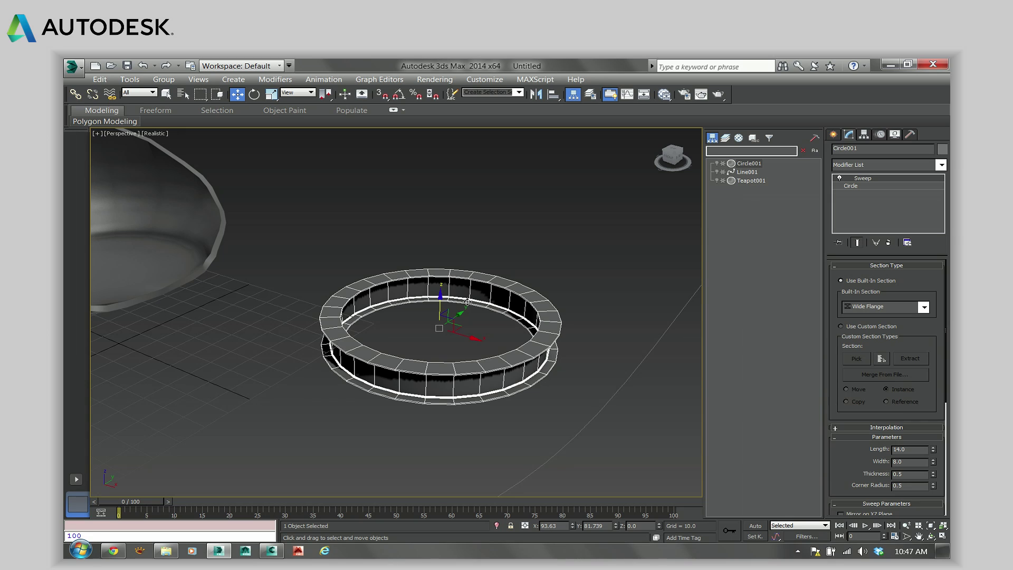
alt+middle_drag(455, 297, 340, 279)
alt+middle_drag(490, 250, 500, 252)
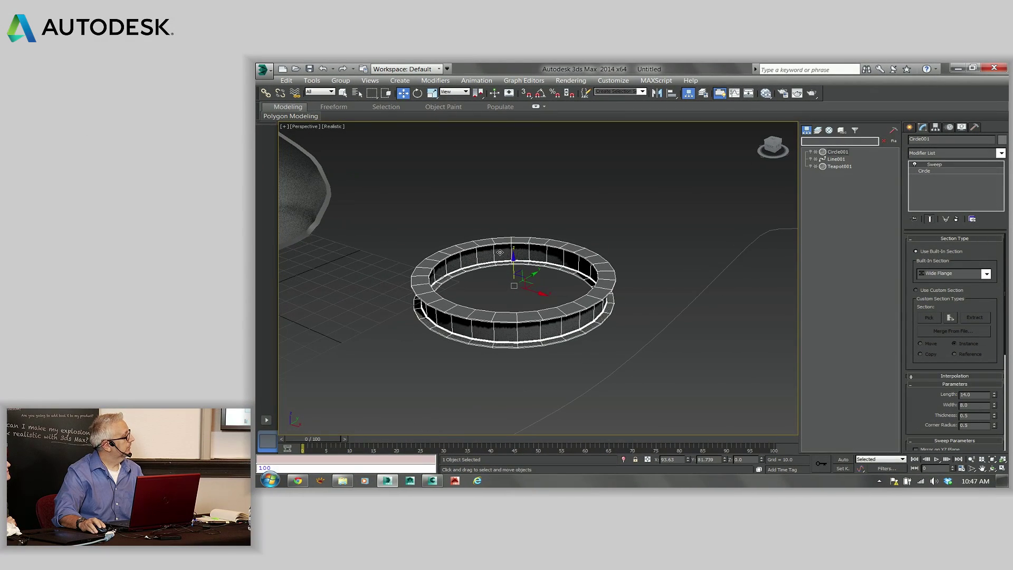
Remove the Shell and Slice modifiers from the teapot
middle_drag(501, 252, 665, 311)
scroll(666, 312, up, 2)
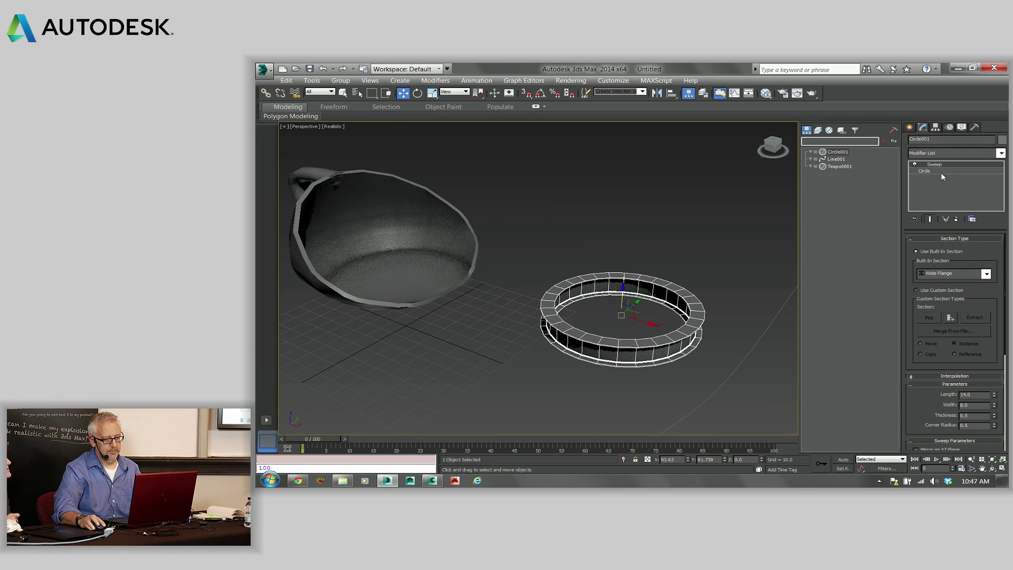
click(472, 238)
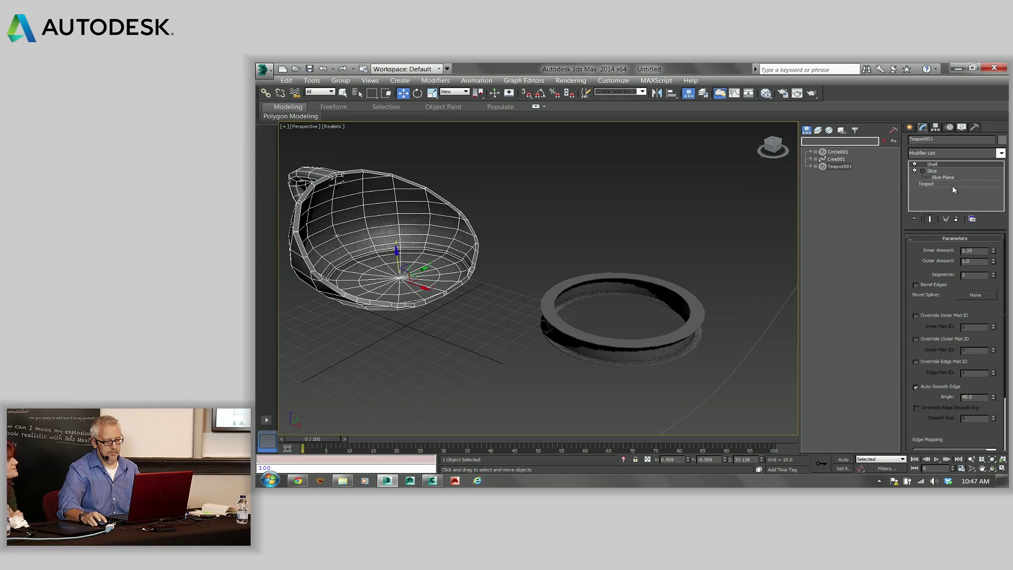
click(955, 219)
click(955, 219)
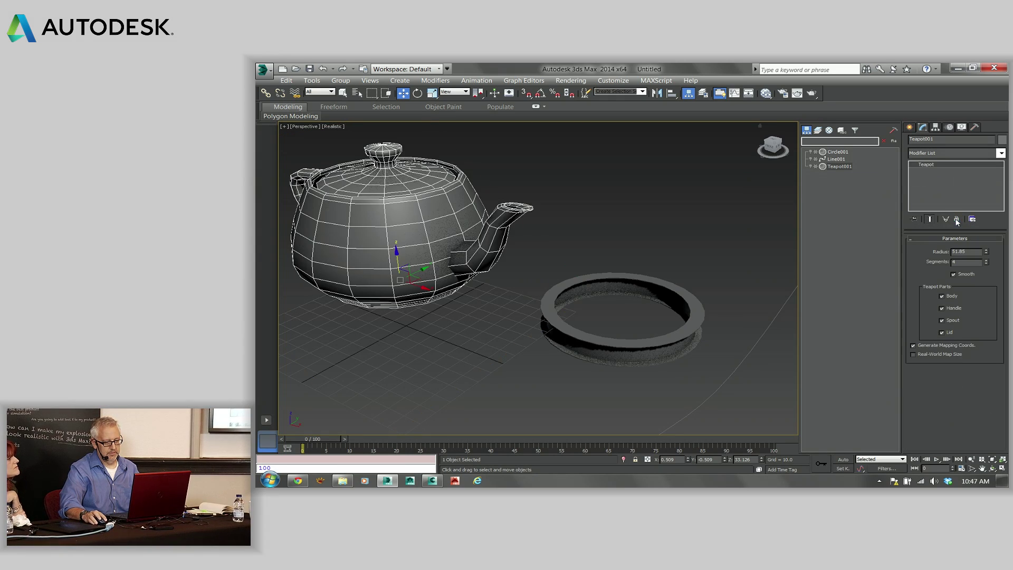
Apply a Flex modifier to the teapot
middle_drag(448, 226, 528, 250)
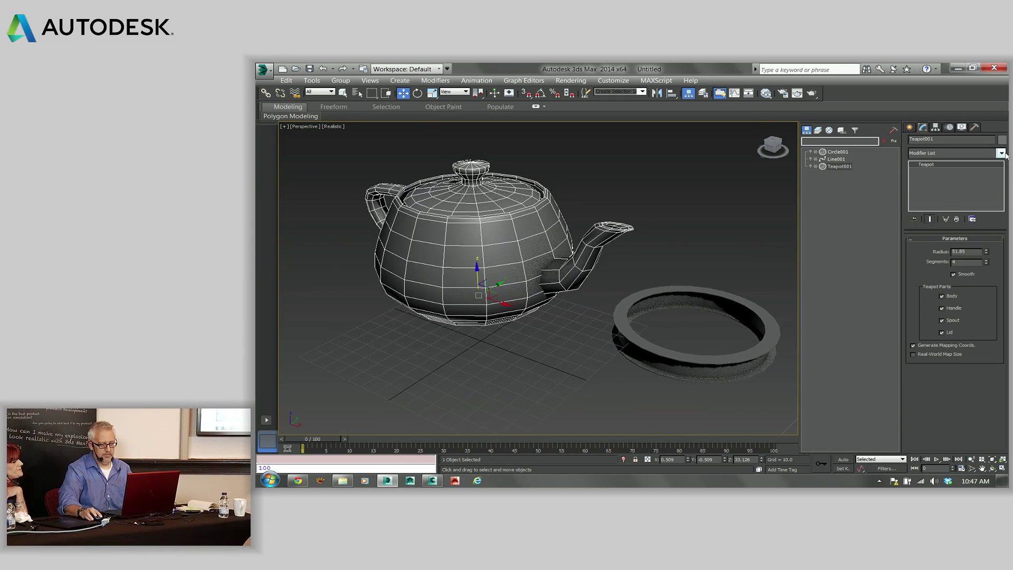
click(1001, 153)
scroll(945, 243, down, 5)
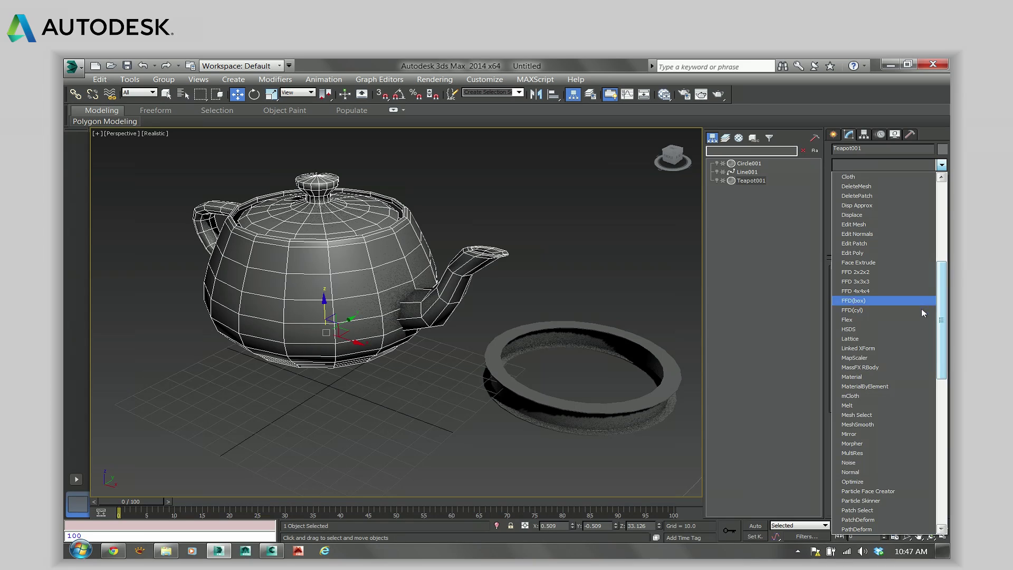
click(865, 321)
Turn on automatic keying and, at frame 18, move the teapot along the Y axis to about 87
drag(127, 507, 222, 503)
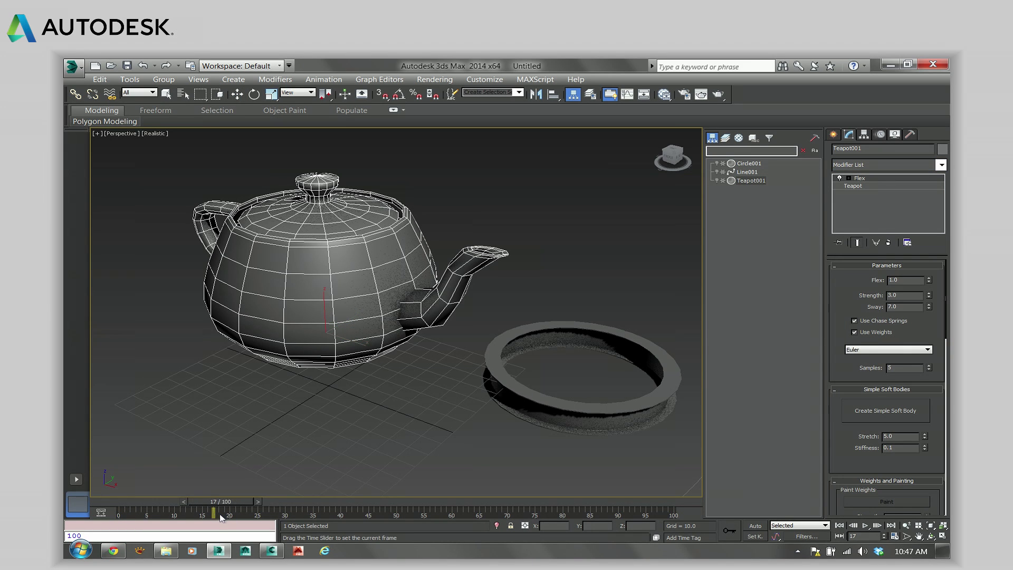
click(765, 525)
alt+middle_drag(632, 492, 302, 340)
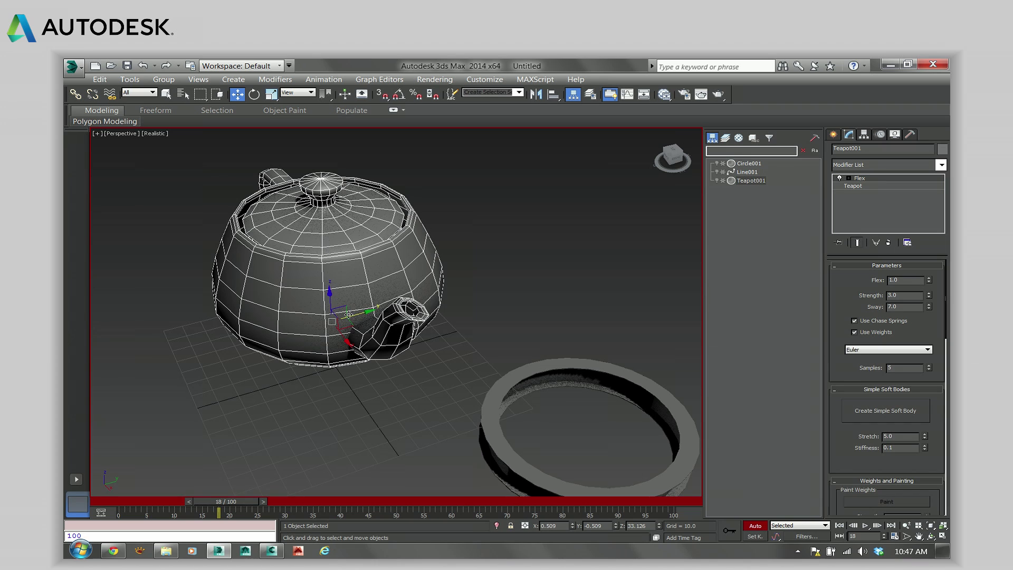
drag(357, 314, 434, 313)
right_click(433, 313)
drag(358, 314, 508, 318)
Key the teapot at about Y -60 on frame 30 and at about Y 183 on frame 48
drag(203, 502, 322, 510)
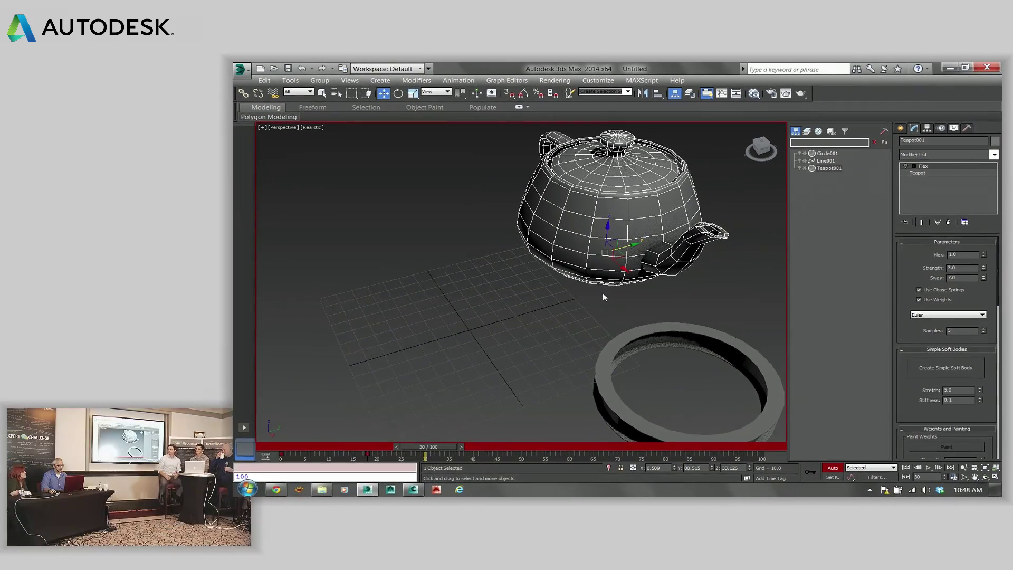
drag(638, 249, 403, 319)
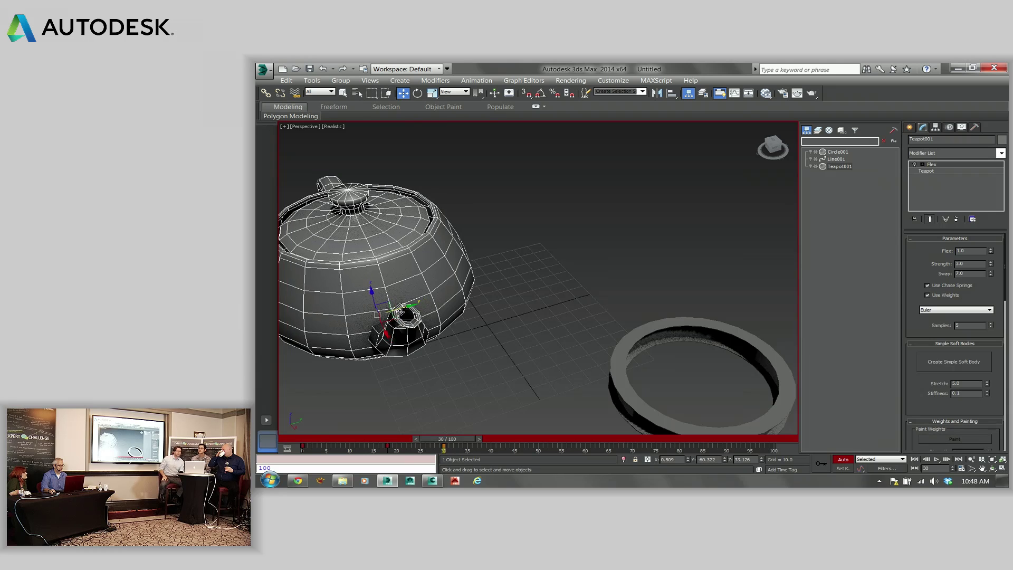
scroll(475, 292, down, 2)
scroll(472, 253, down, 2)
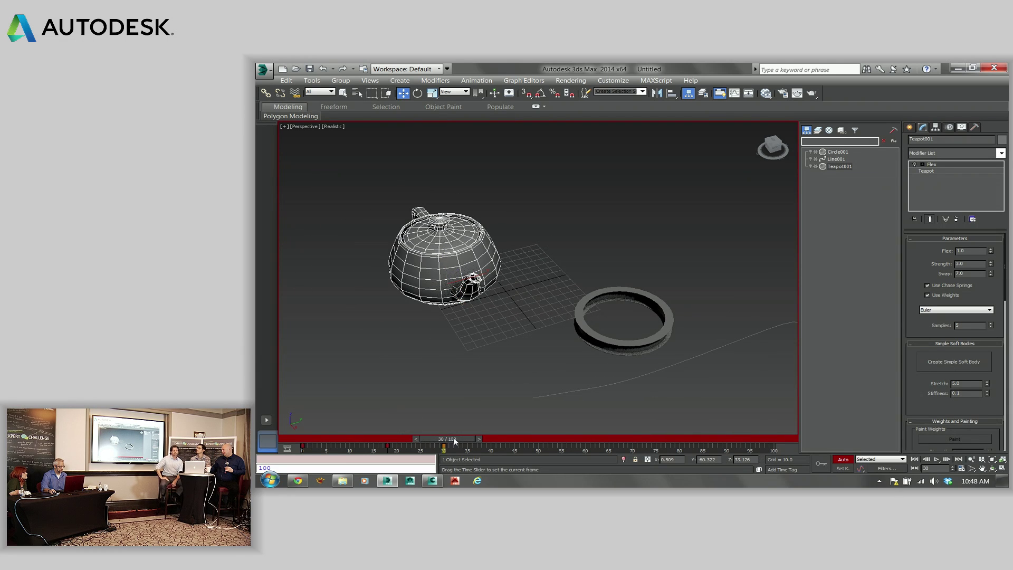
drag(448, 439, 533, 440)
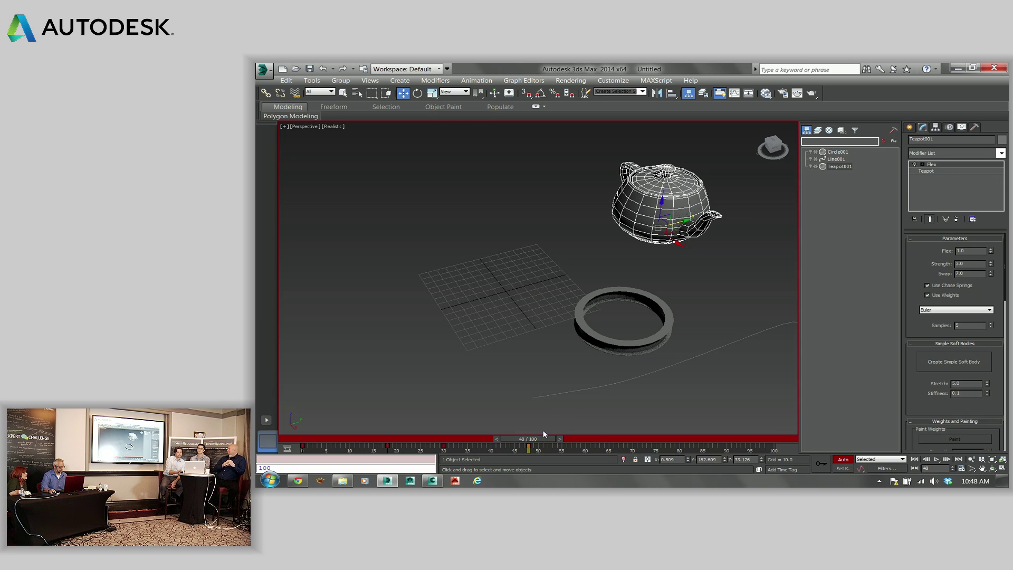
Go back to frame 31 and switch the teapot's Flex modifier back on
drag(536, 444, 471, 452)
key(w)
click(915, 165)
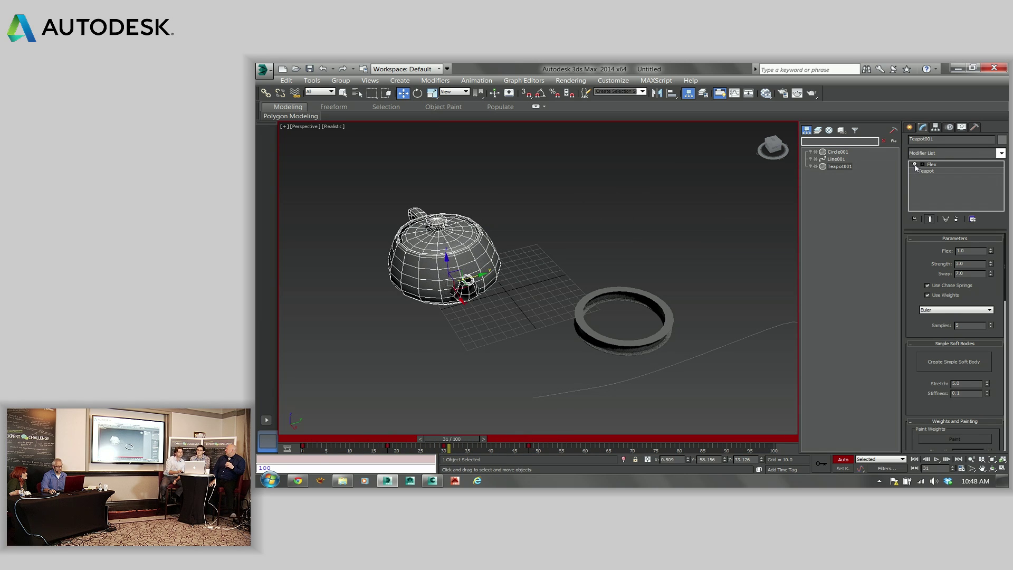
Scrub the teapot animation forward to about frame 51 and examine the Flex deformation from several angles
drag(441, 442, 500, 457)
alt+middle_drag(476, 294, 527, 317)
scroll(527, 317, up, 5)
alt+middle_drag(439, 362, 375, 431)
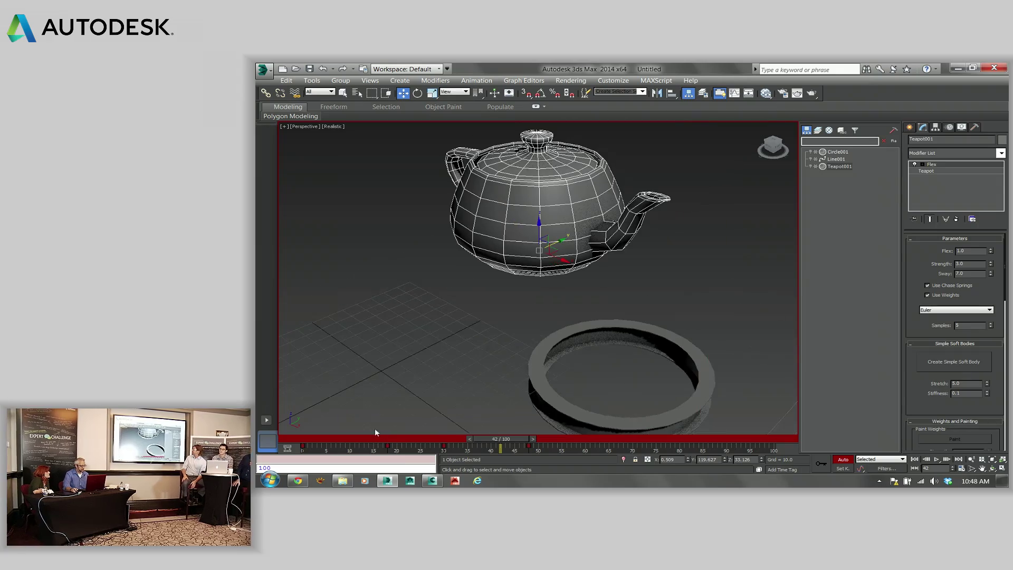
mouse_move(508, 436)
mouse_down()
mouse_move(459, 439)
mouse_move(494, 444)
mouse_up()
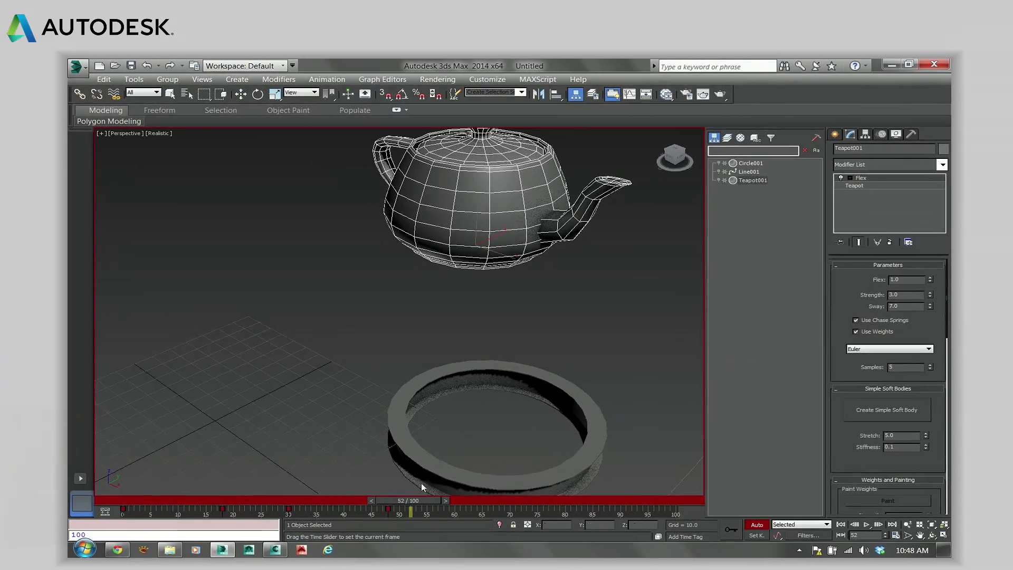
key(w)
middle_drag(423, 377, 416, 381)
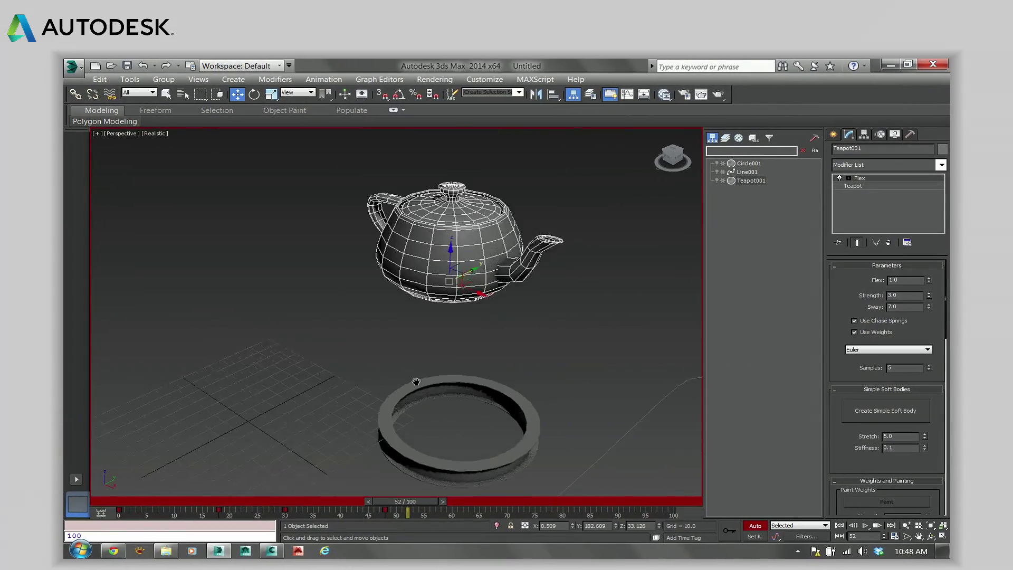
scroll(397, 398, down, 3)
drag(411, 506, 406, 505)
Look through the modifiers available for the teapot and the options for organising them into sets
click(942, 165)
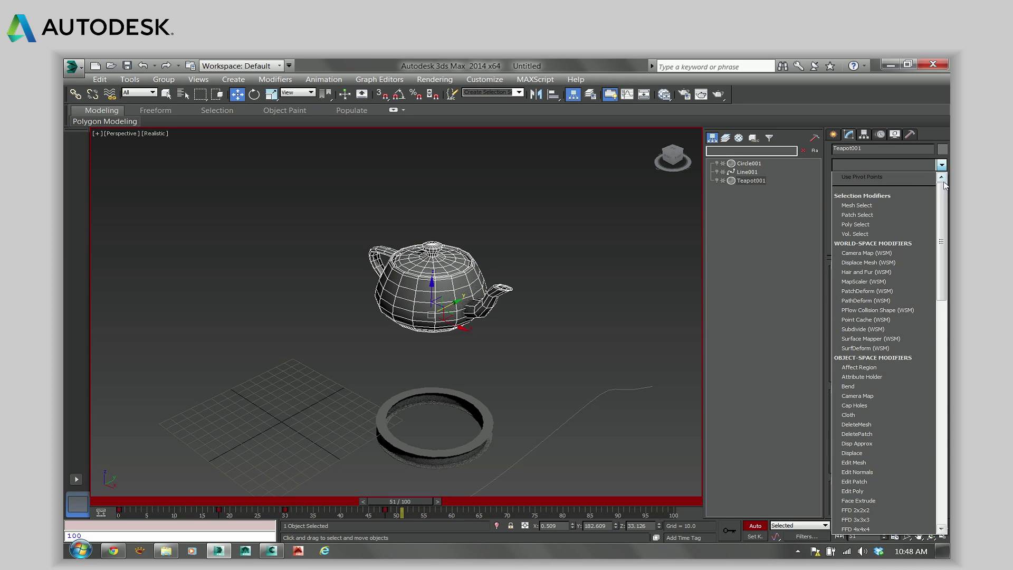
scroll(945, 197, down, 3)
scroll(944, 185, up, 3)
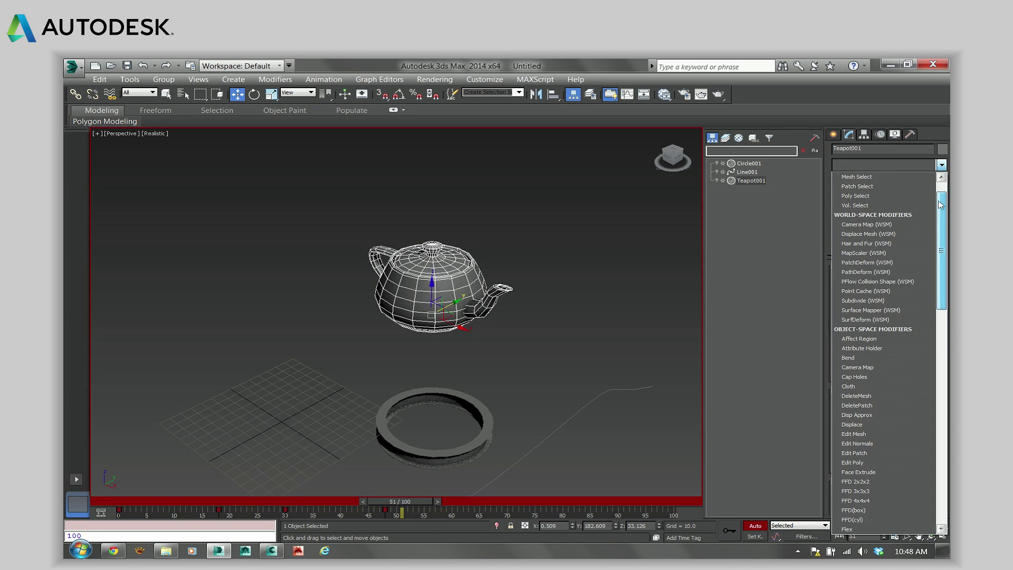
click(941, 165)
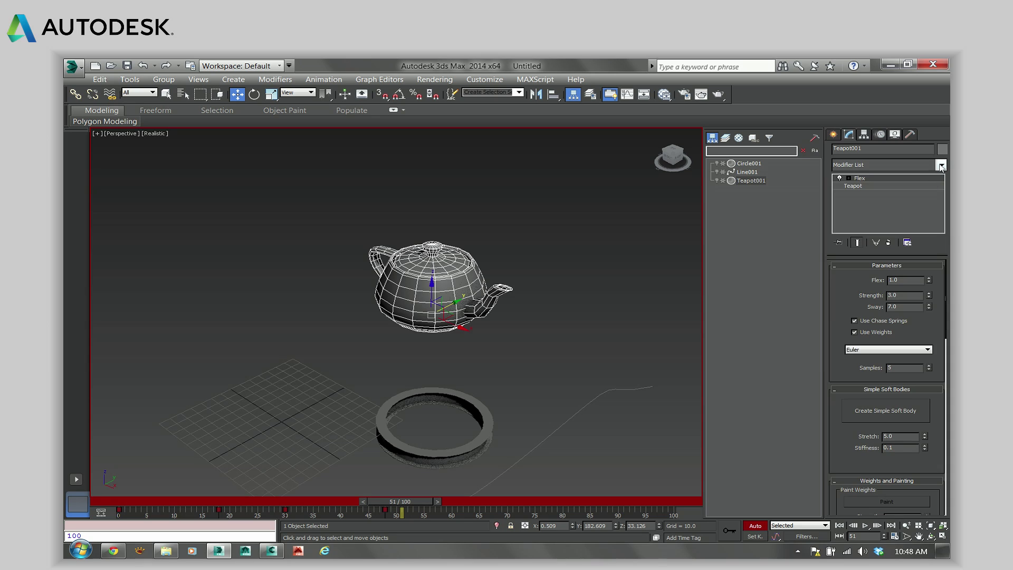
click(941, 166)
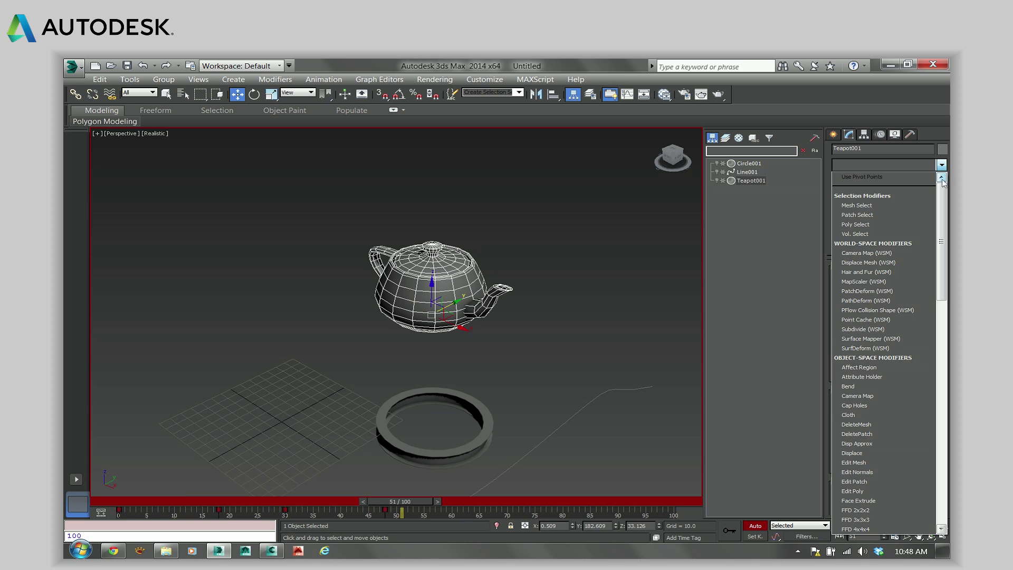
drag(945, 197, 930, 172)
click(941, 166)
right_click(944, 167)
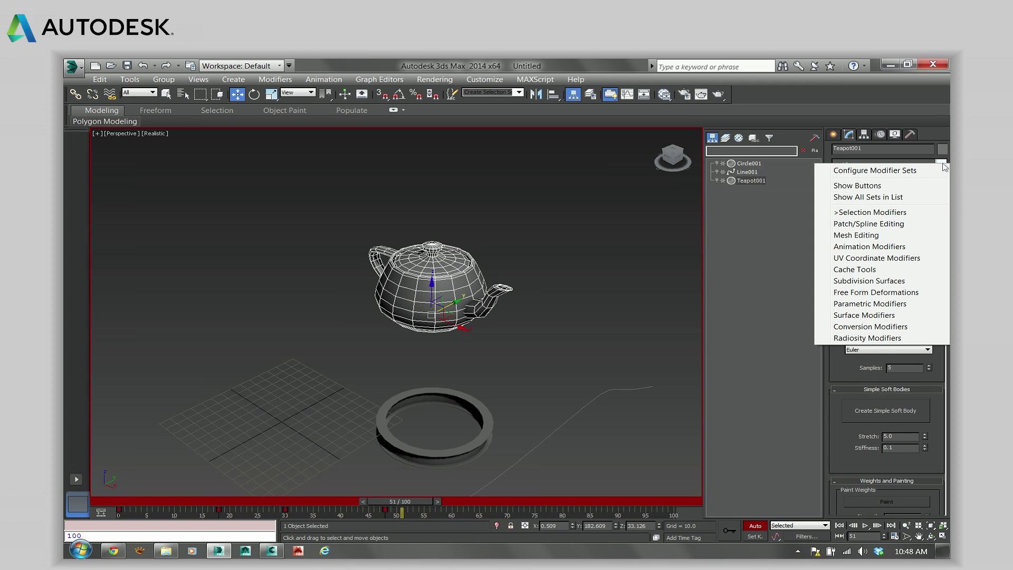
click(920, 103)
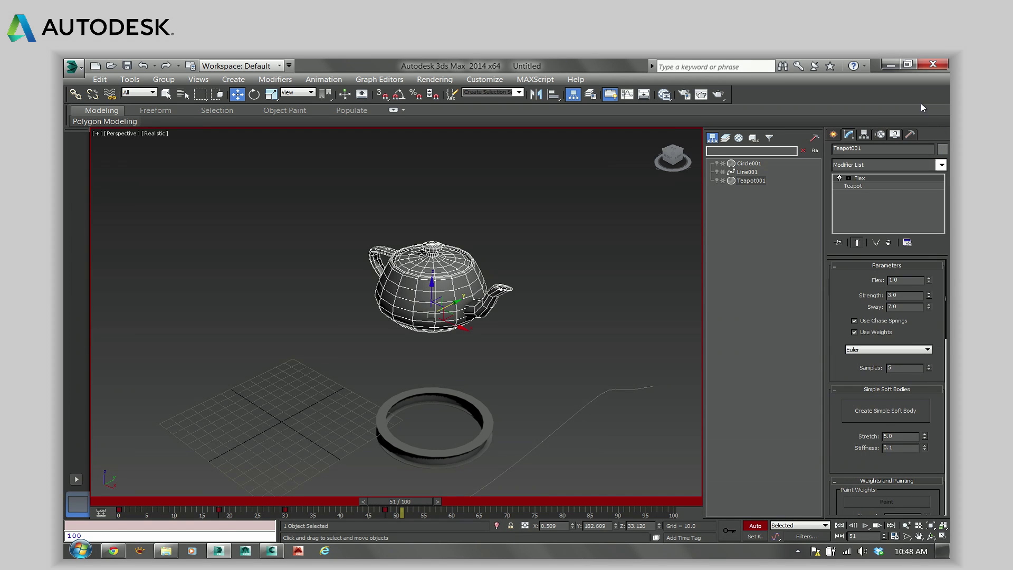
Make Mesh Editing the current modifier set and check the available modifiers
right_click(944, 164)
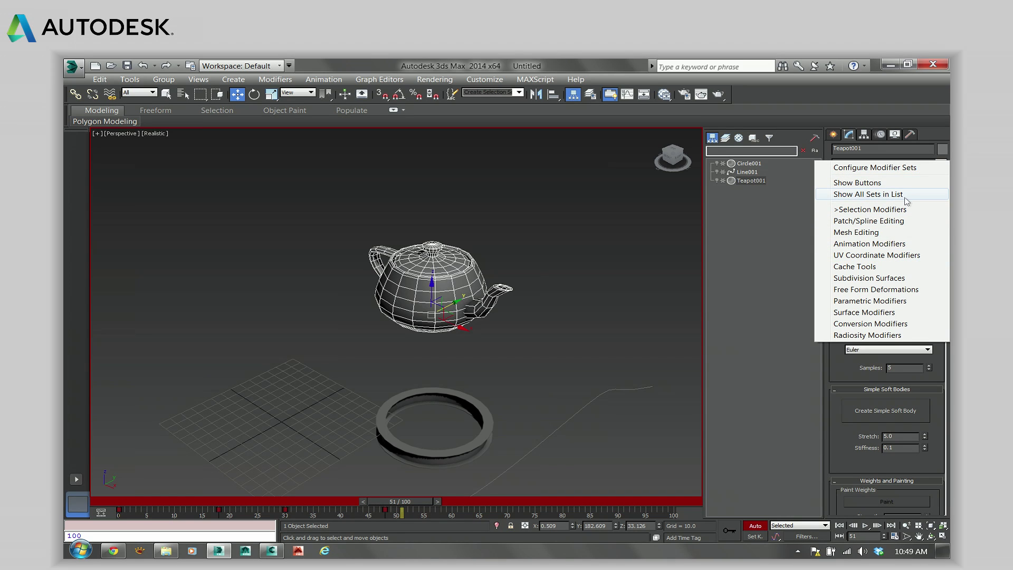
click(874, 232)
click(941, 165)
click(942, 166)
click(943, 168)
scroll(943, 168, down, 1)
click(943, 168)
Turn on Show All Sets in List and look through the modifiers grouped by category
right_click(942, 168)
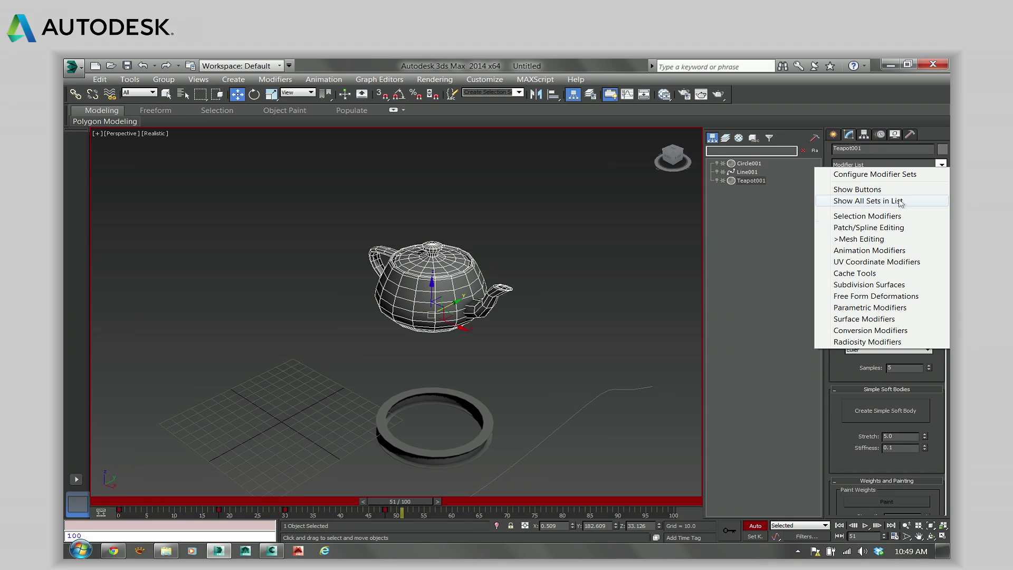
click(942, 165)
mouse_move(941, 202)
mouse_down()
mouse_move(943, 232)
mouse_move(945, 219)
mouse_up()
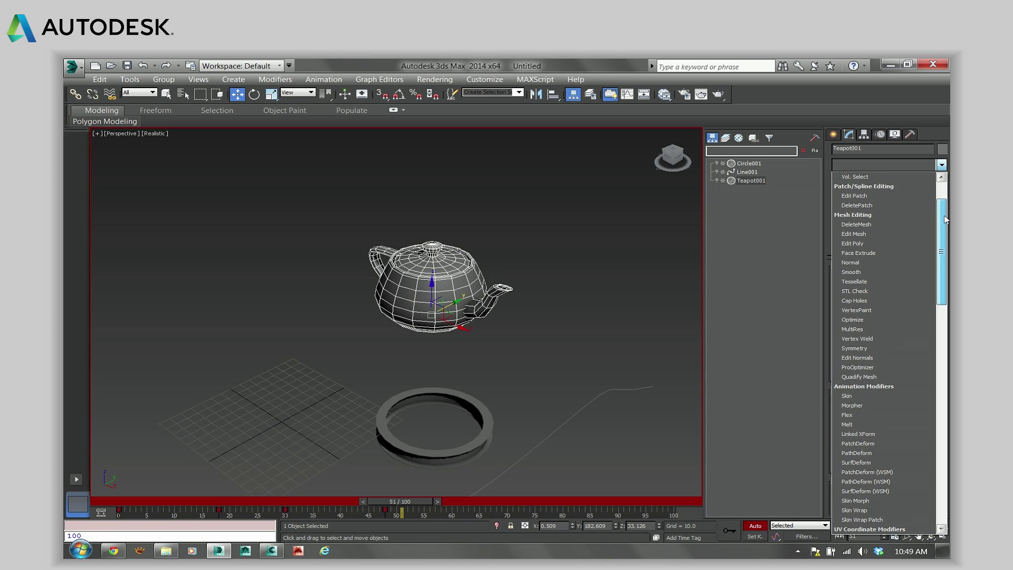
mouse_move(946, 220)
mouse_down()
mouse_move(946, 280)
mouse_move(947, 201)
mouse_up()
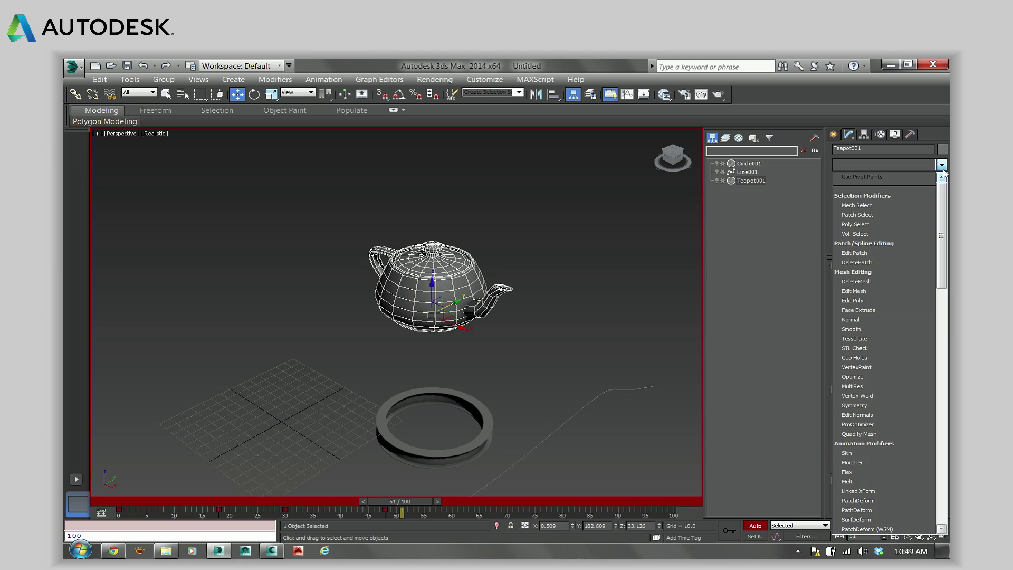
Display the current modifier set as buttons and switch it to Animation Modifiers
click(942, 165)
right_click(944, 169)
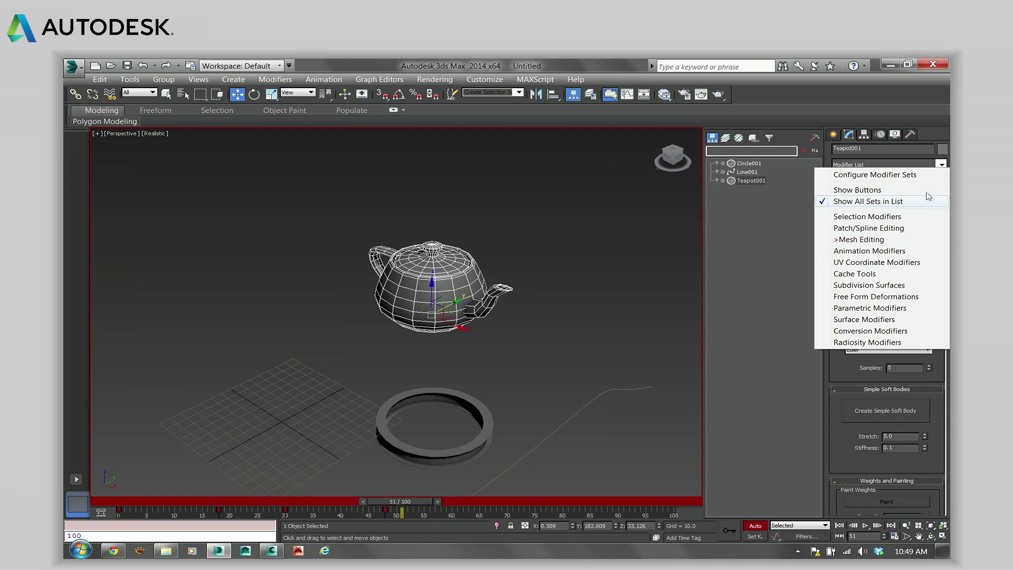
click(897, 190)
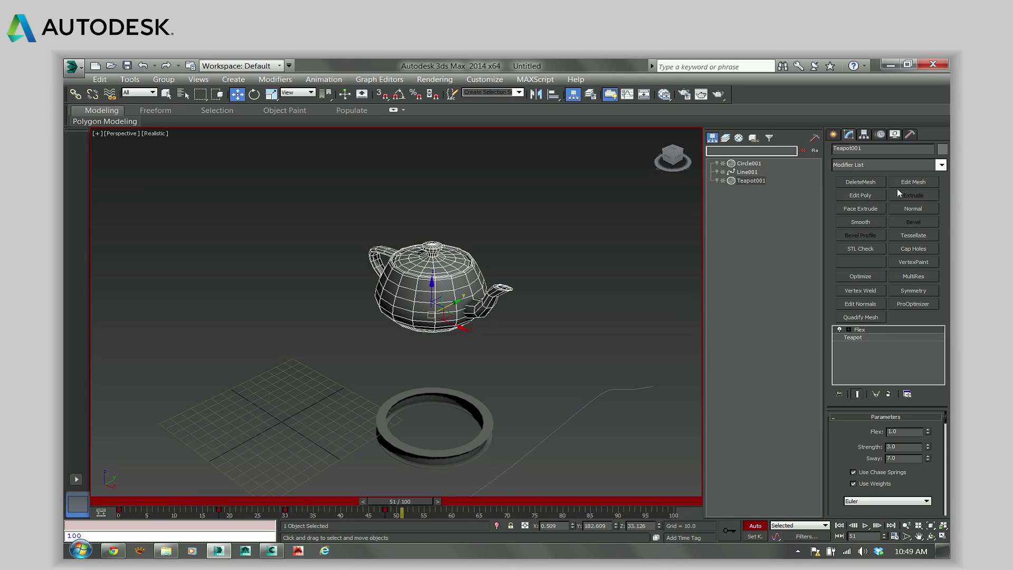
click(940, 165)
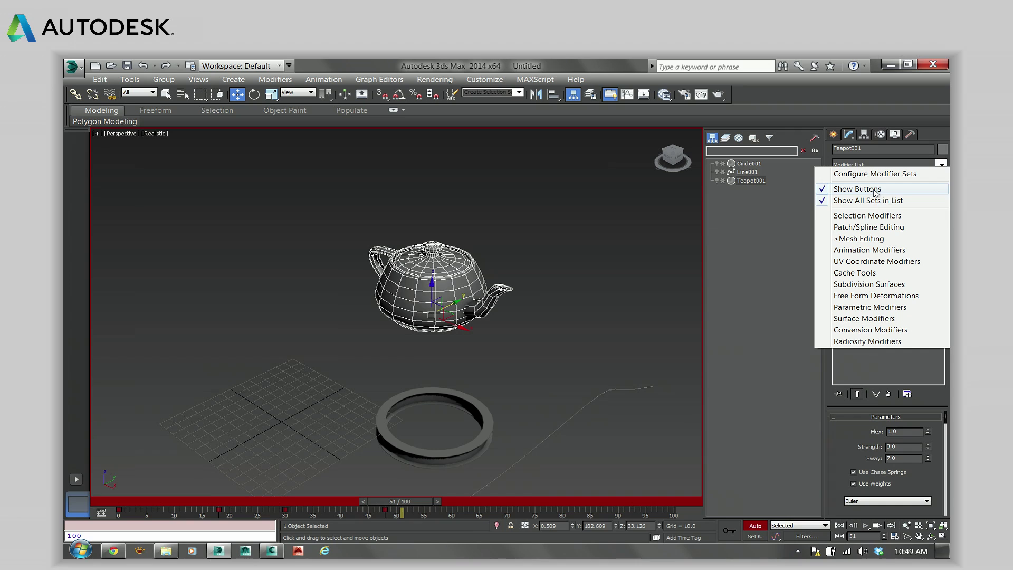
click(867, 250)
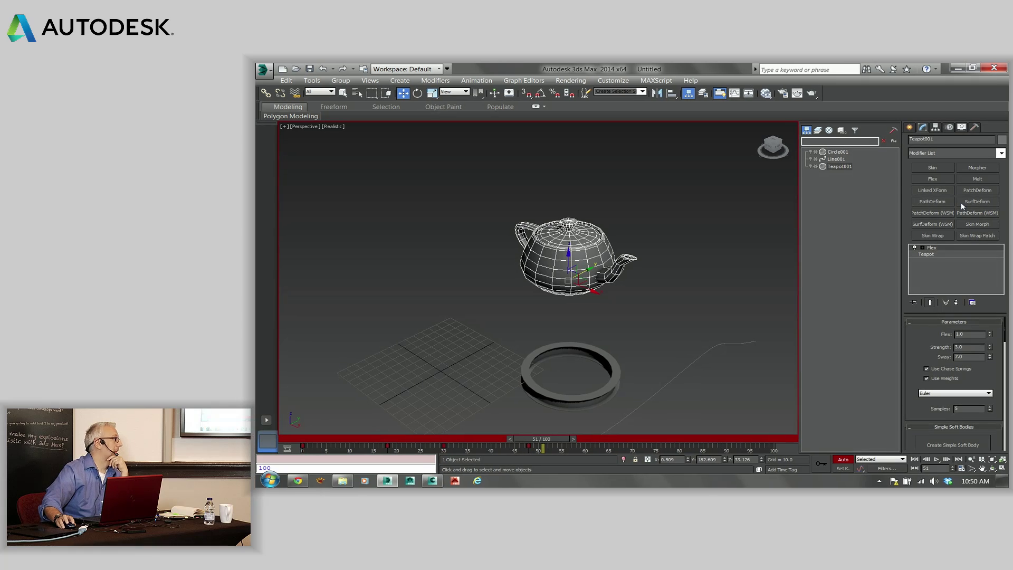
click(1002, 156)
click(1002, 156)
right_click(1002, 155)
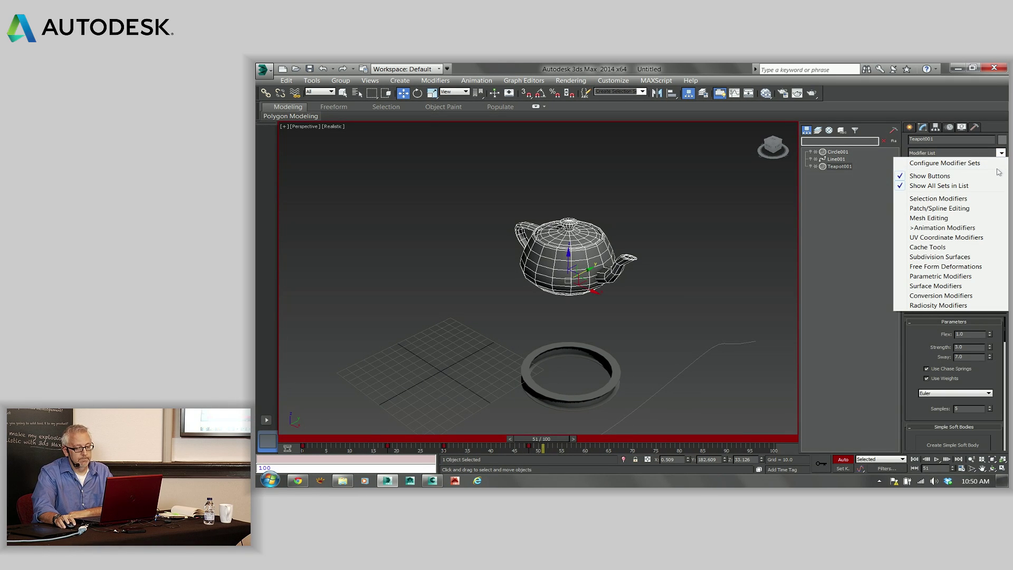
click(1002, 153)
click(1002, 154)
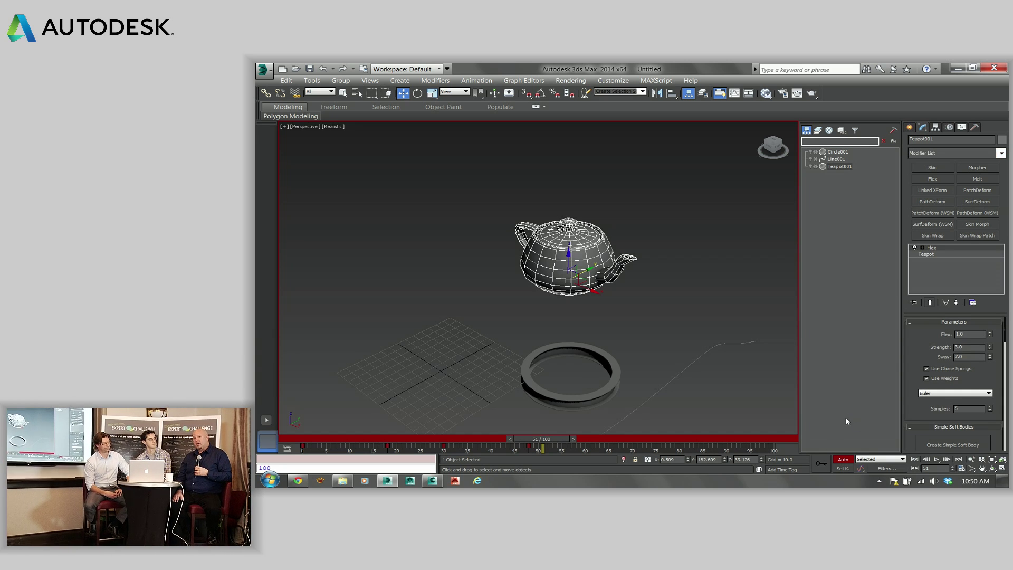
Turn off automatic keying and hide the modifier set buttons
click(843, 459)
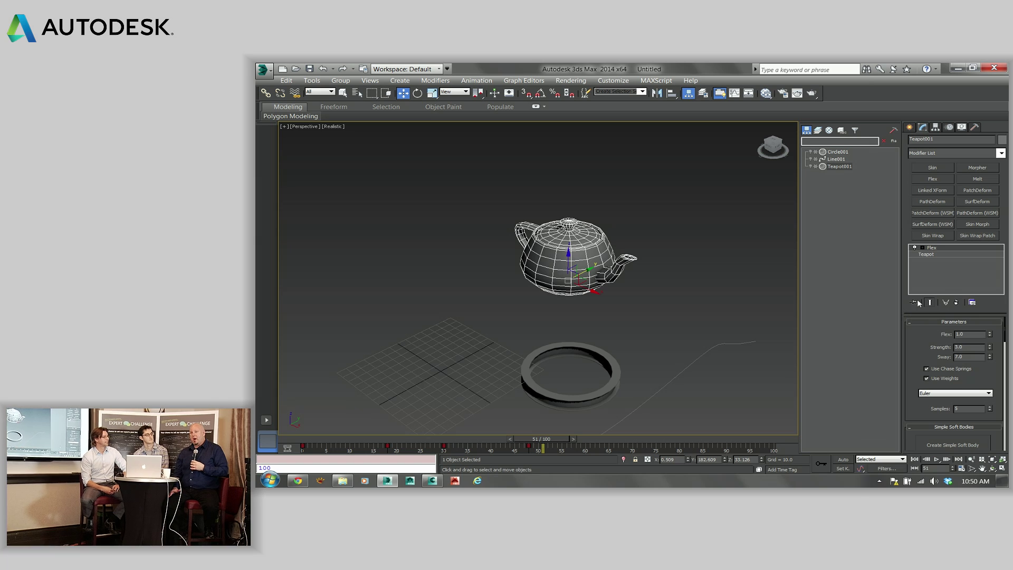
right_click(1001, 154)
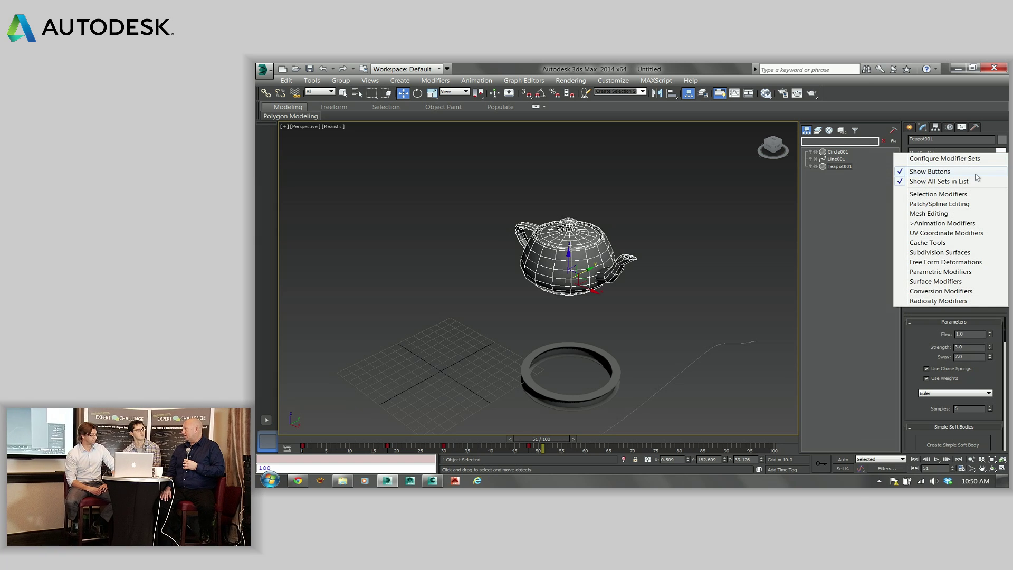
click(977, 172)
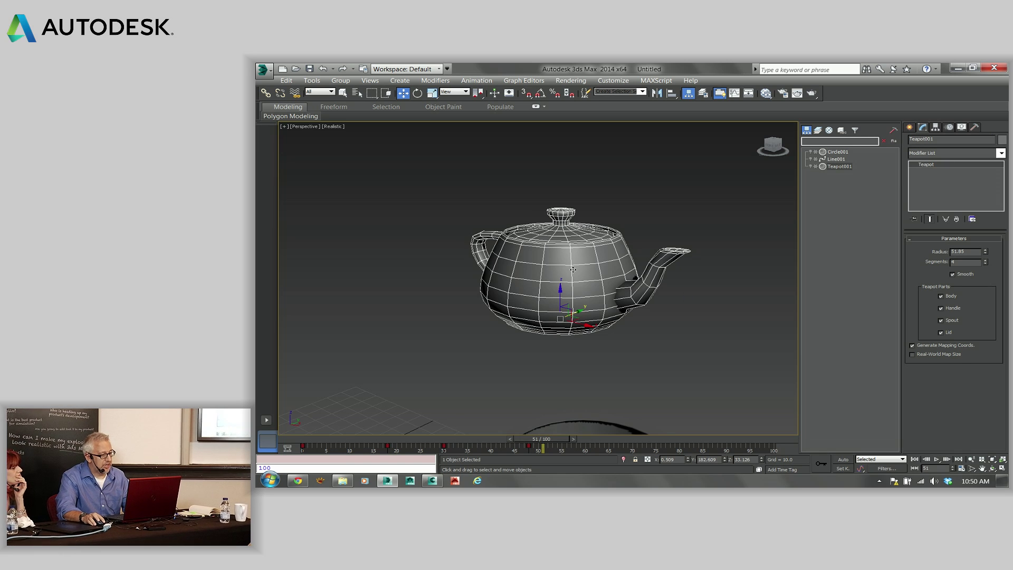
Look through the grouped modifiers once more and turn off Show All Sets in List
scroll(581, 302, down, 2)
middle_drag(654, 295, 594, 300)
click(1001, 153)
scroll(1002, 245, down, 5)
scroll(1003, 246, up, 10)
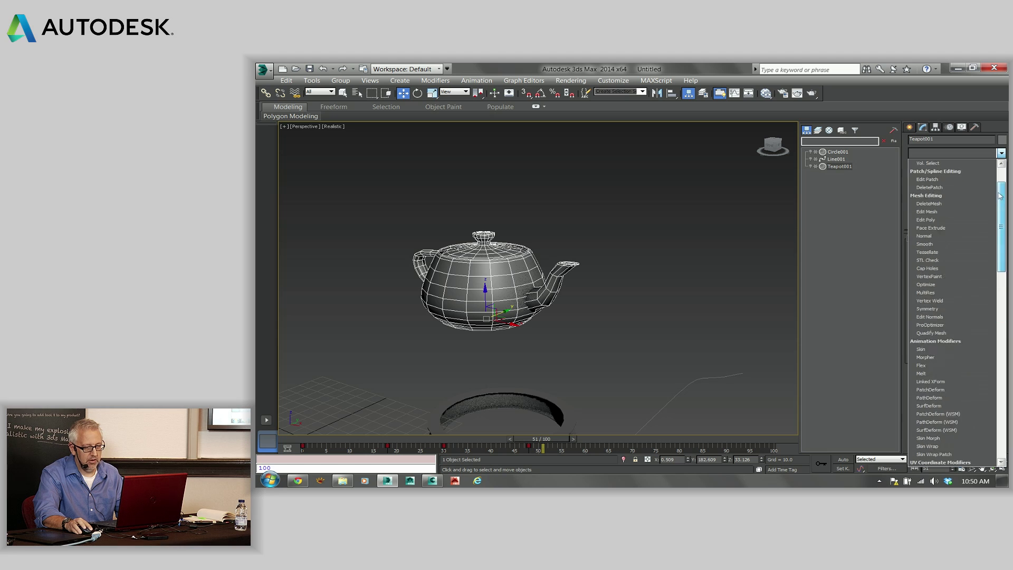
click(1000, 153)
right_click(1000, 154)
click(977, 182)
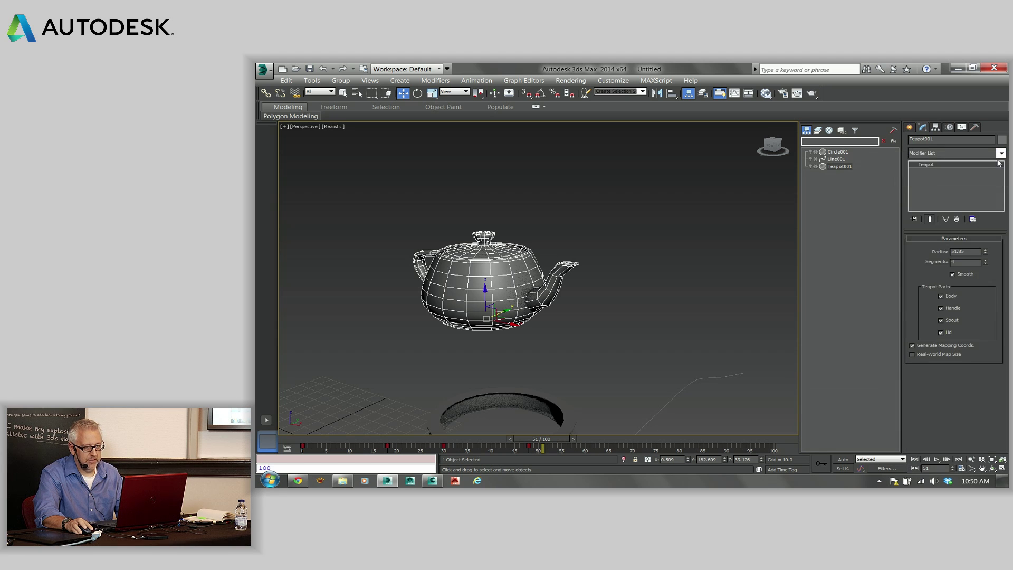
Apply an FFD 2x2x2 modifier to the teapot
click(1001, 153)
scroll(1002, 234, down, 5)
scroll(1002, 233, down, 5)
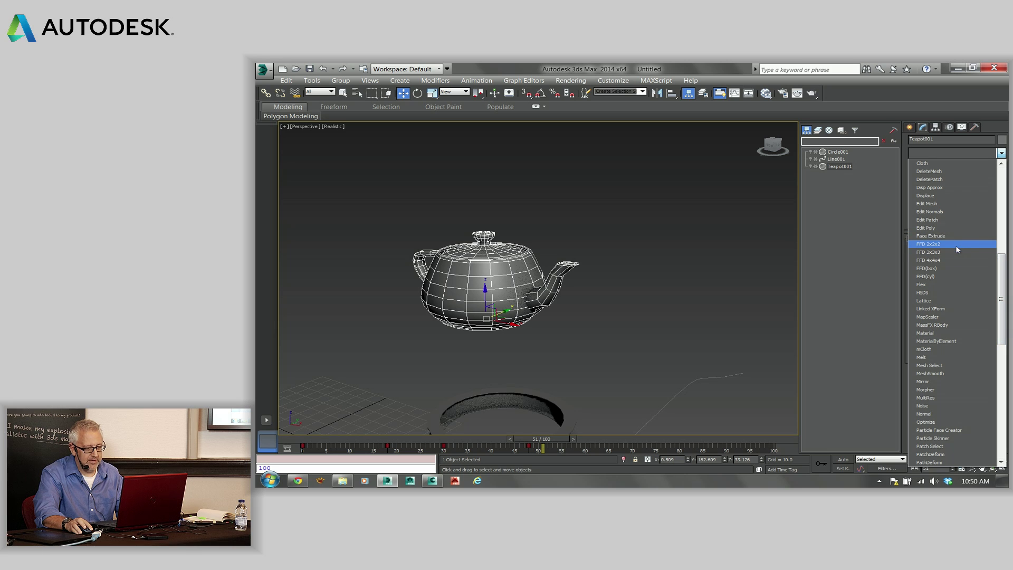
click(936, 244)
alt+middle_drag(520, 294, 525, 304)
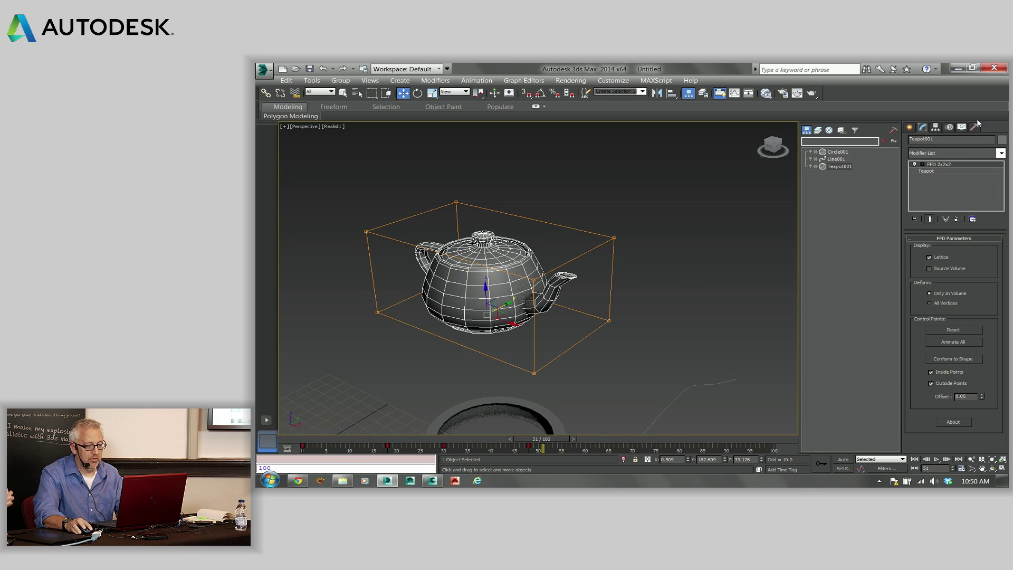
Show the Geometric/Deformable space warp types available for creation
click(909, 128)
click(968, 142)
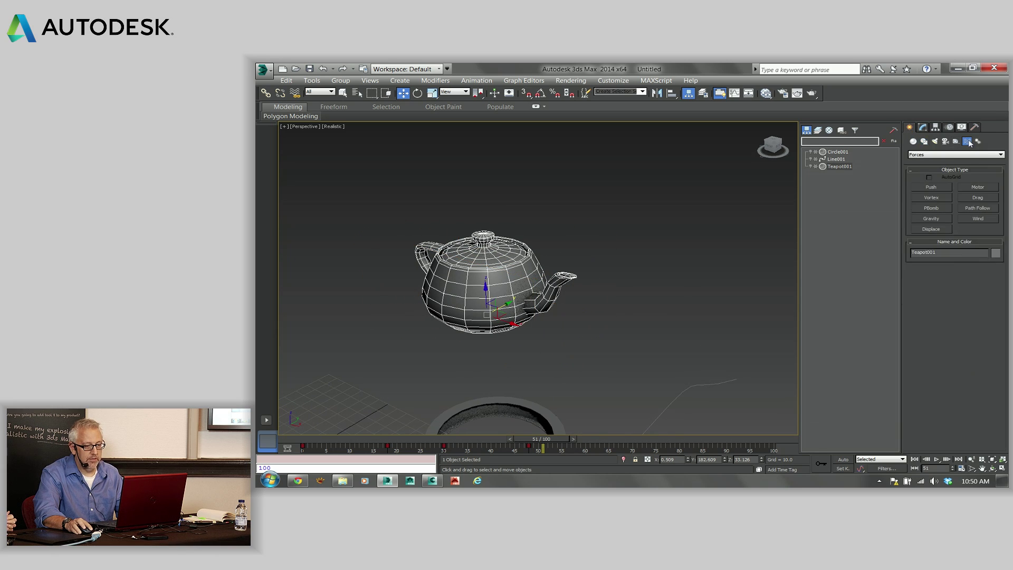
click(962, 155)
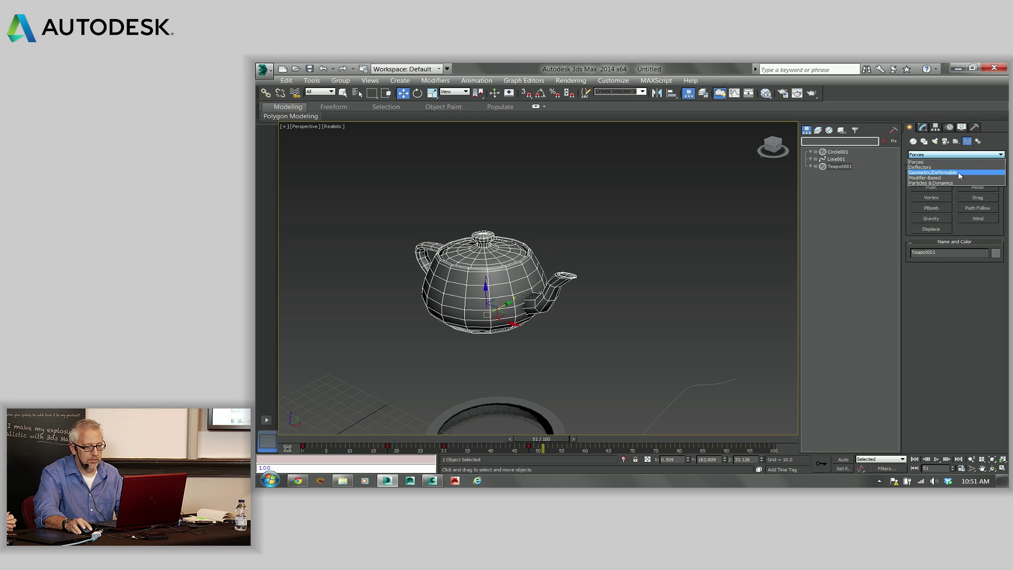
click(947, 172)
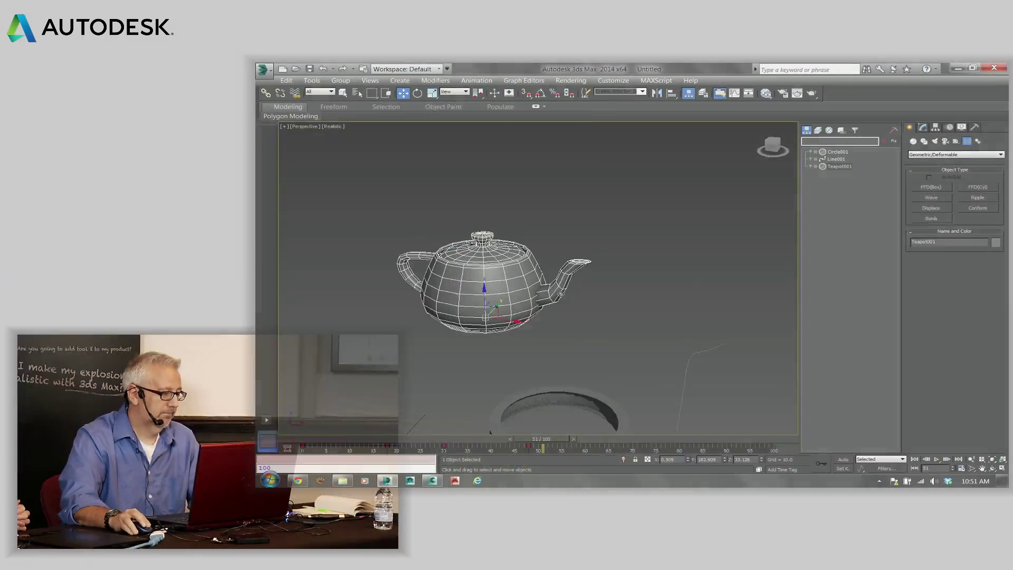
alt+middle_drag(560, 294, 551, 296)
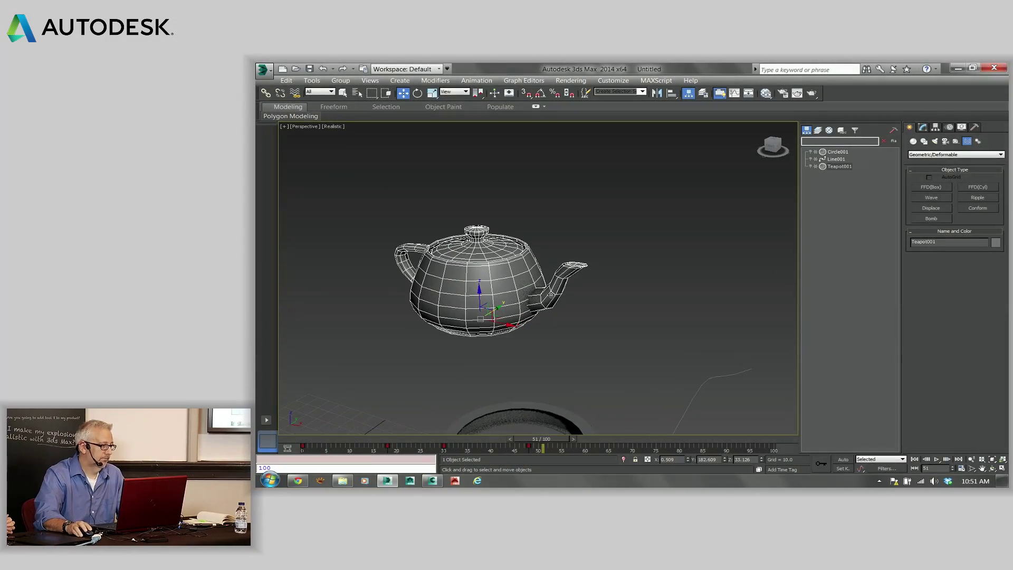
click(264, 69)
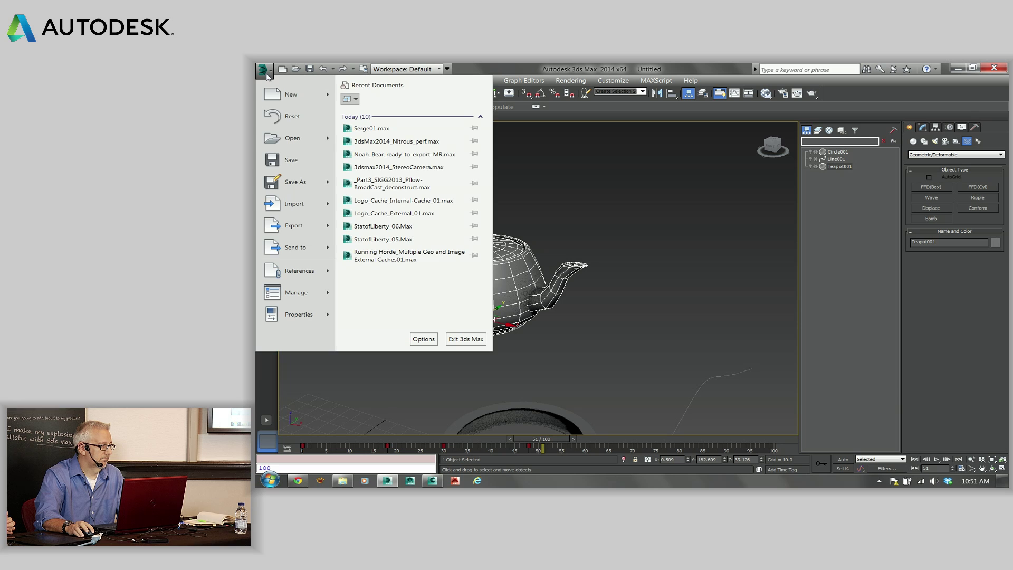
click(533, 68)
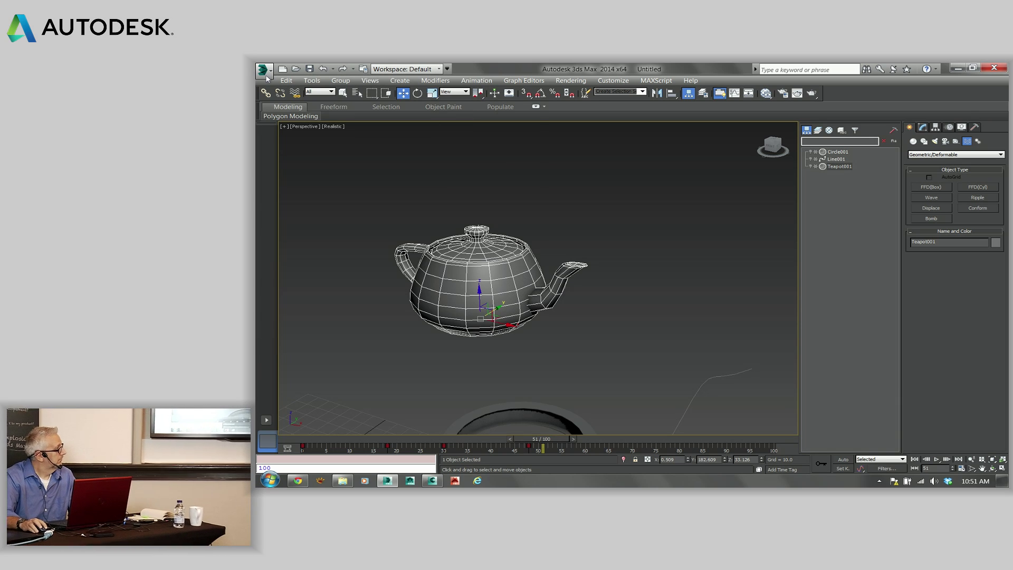
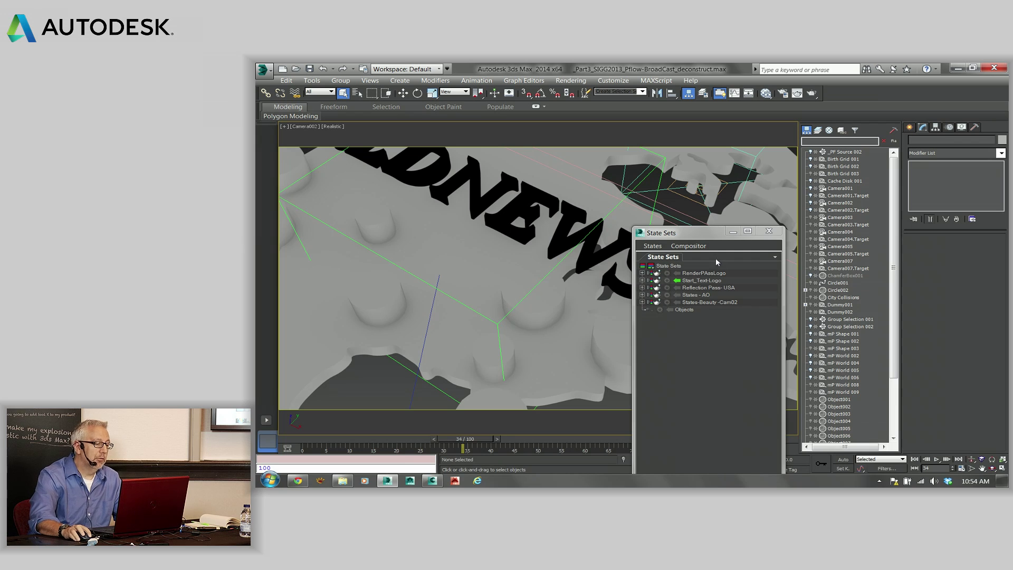
Move the State Sets window off the map in the camera view and scrub the animation forward to frame 45
click(697, 234)
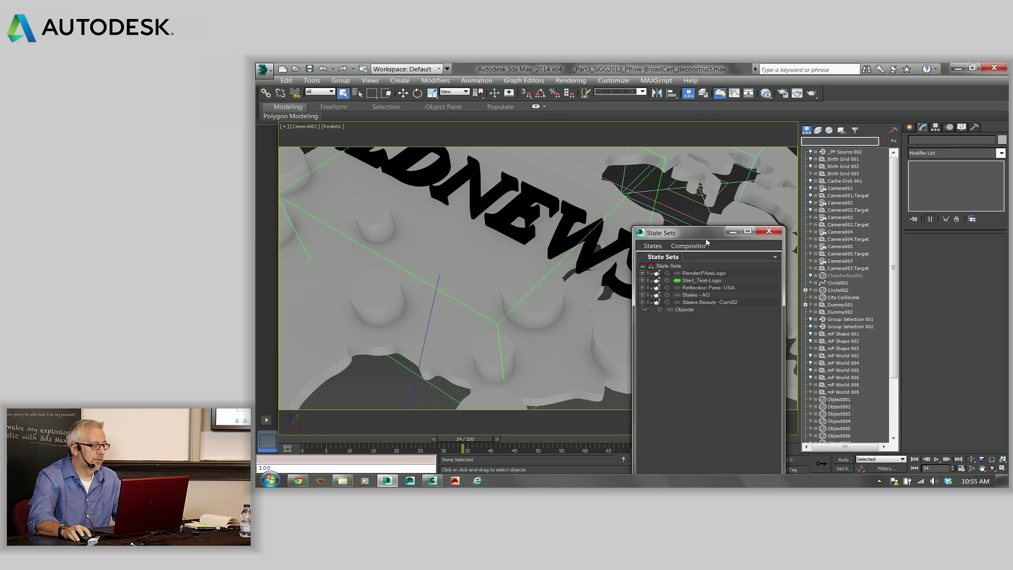
drag(698, 232, 723, 221)
drag(449, 439, 501, 452)
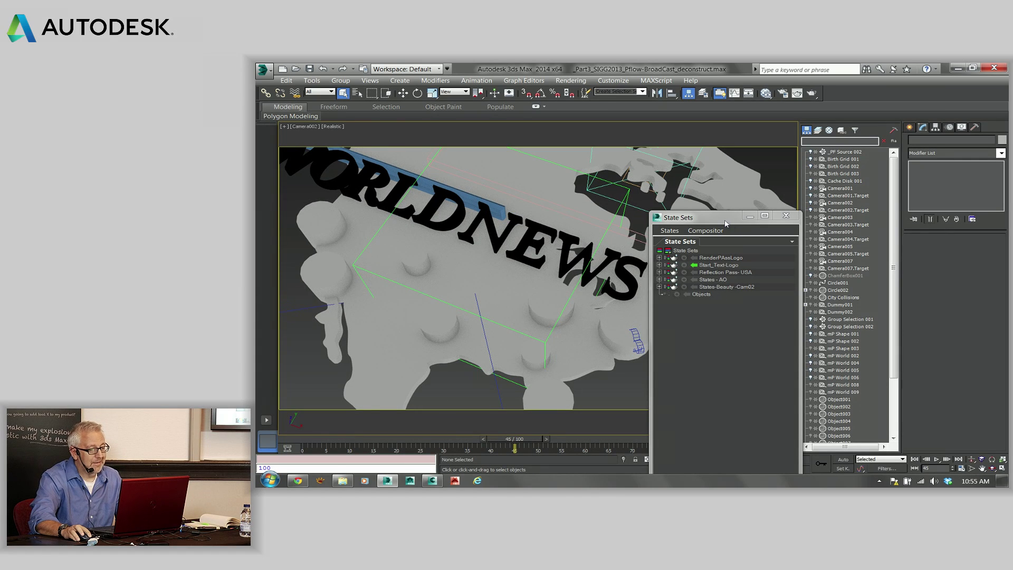
Scrub the animation back to frame 37 and activate the States-Beauty -Cam02 state set
drag(725, 224, 715, 224)
drag(505, 439, 475, 443)
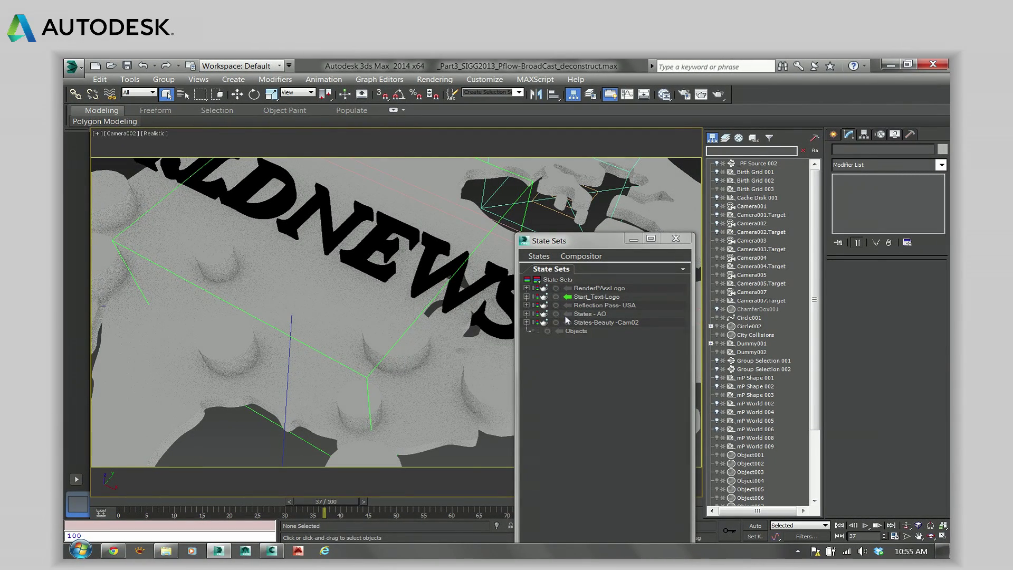
click(567, 322)
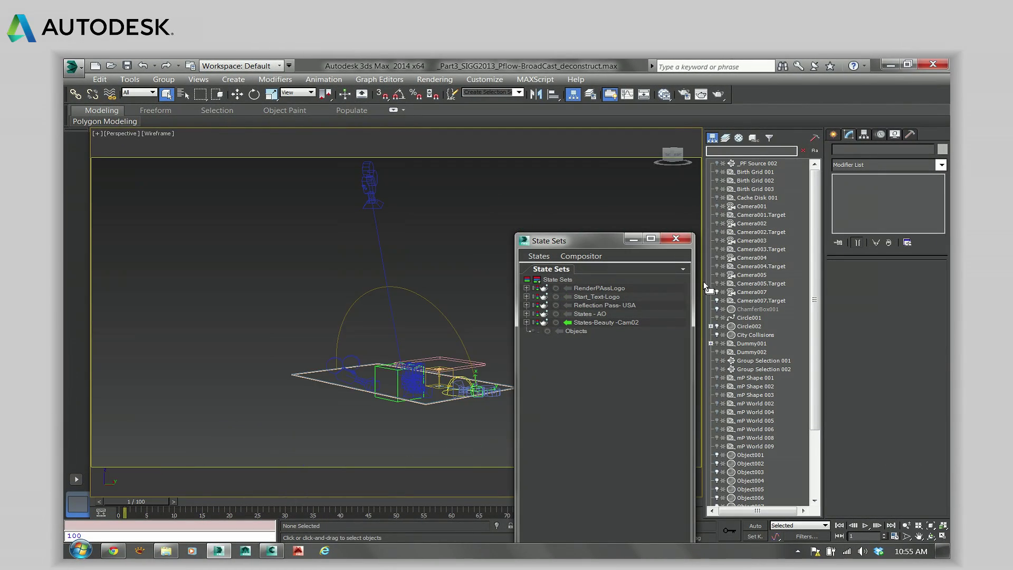
Open Particle View for _PF Source 002 and turn on Restrict By Mesh Volume for Birth Grid 001 in the States event
click(753, 163)
click(897, 293)
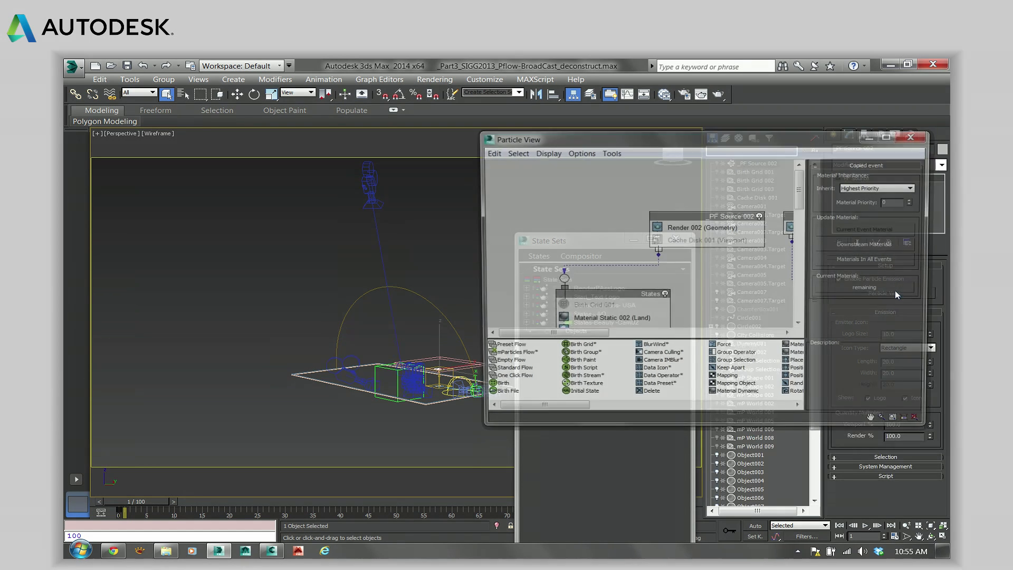
click(559, 307)
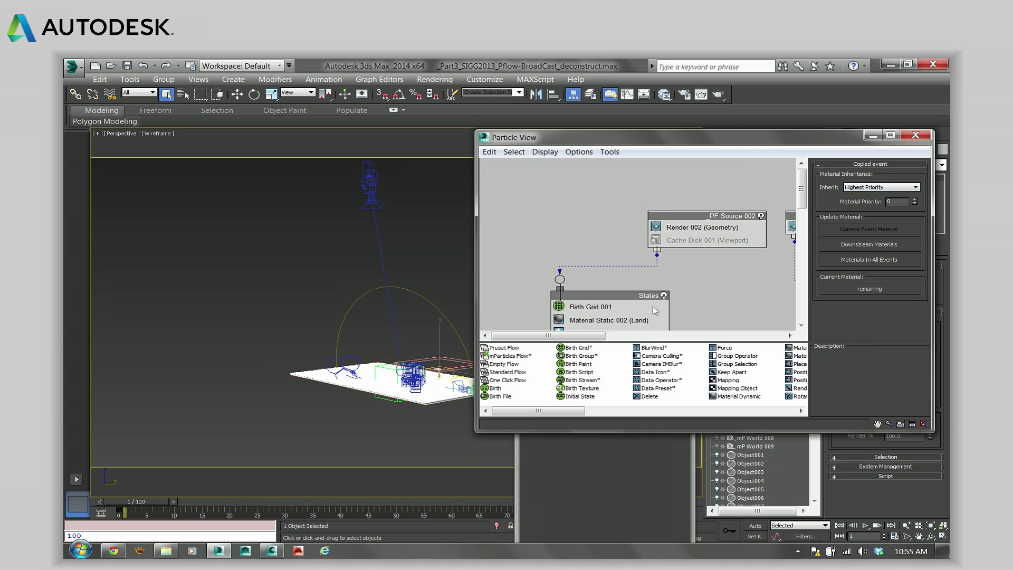
click(592, 308)
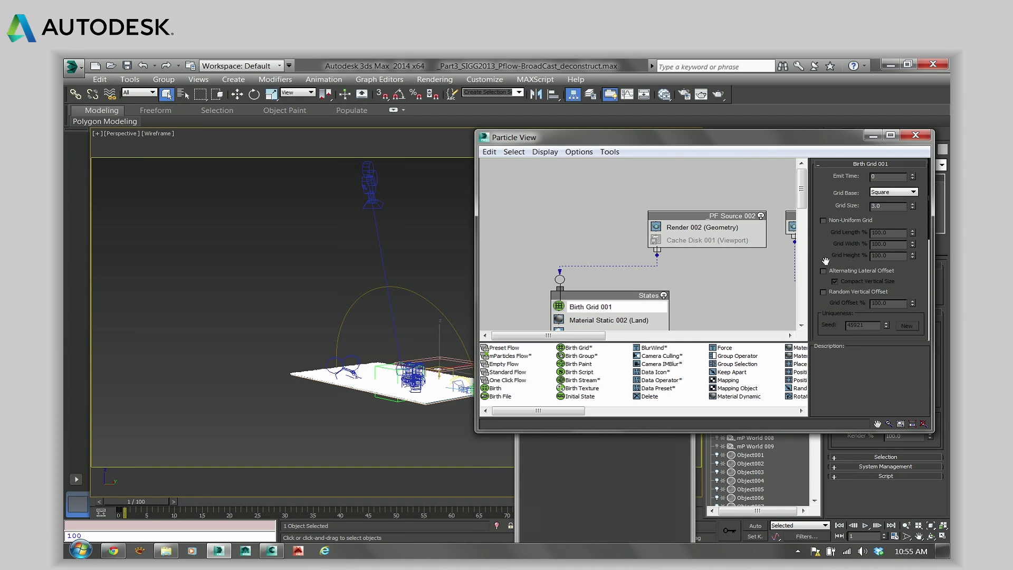
scroll(840, 187, down, 5)
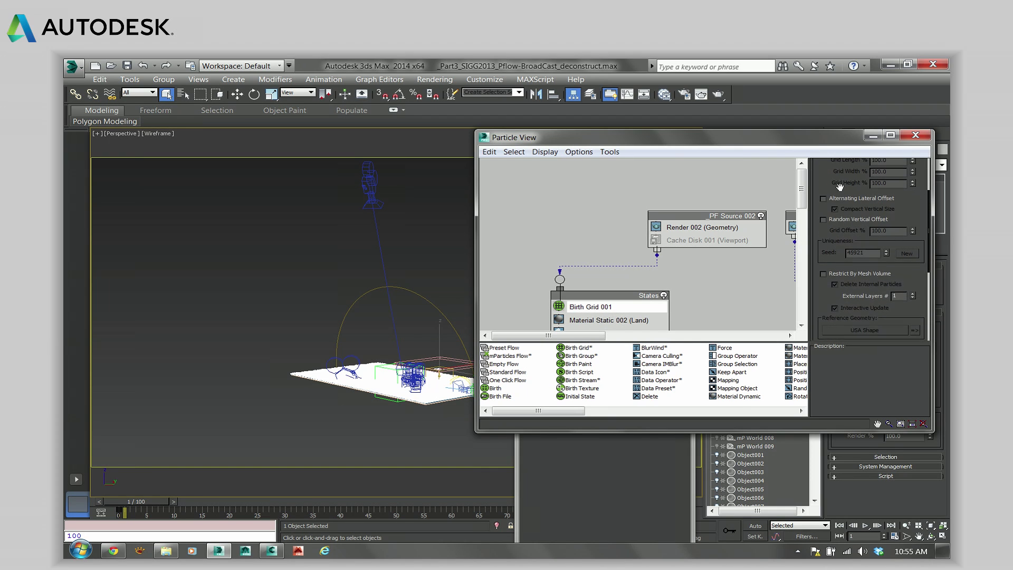
click(869, 274)
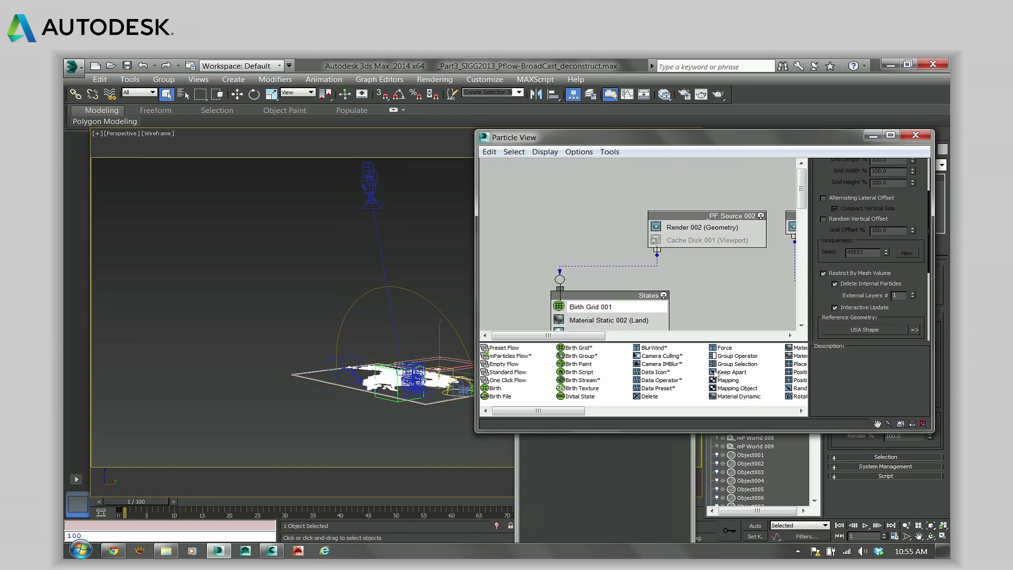
View the particle grid through Camera006, Camera005 and Camera003, scrubbing the animation to frame 76
click(303, 340)
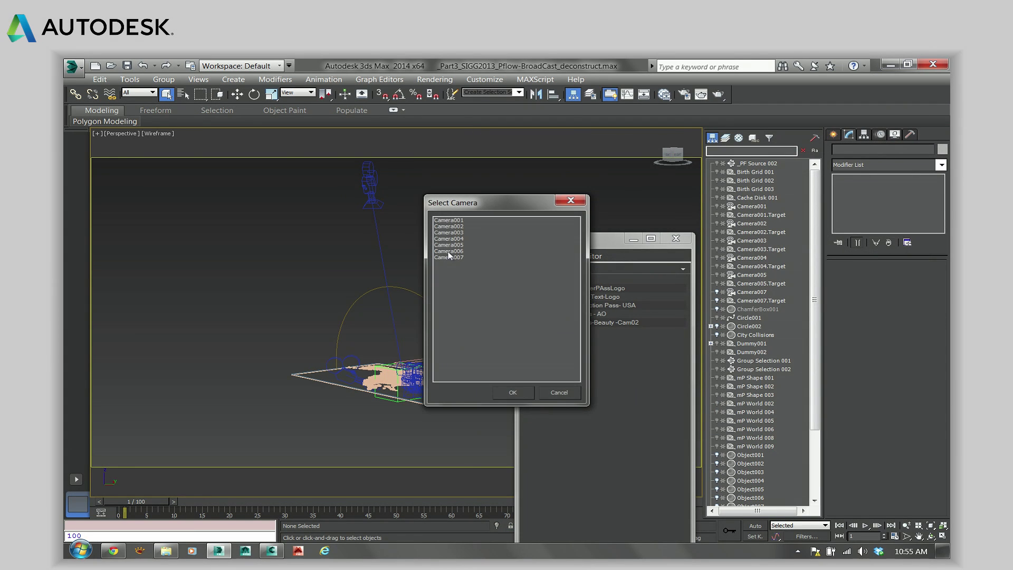
double_click(447, 252)
key(c)
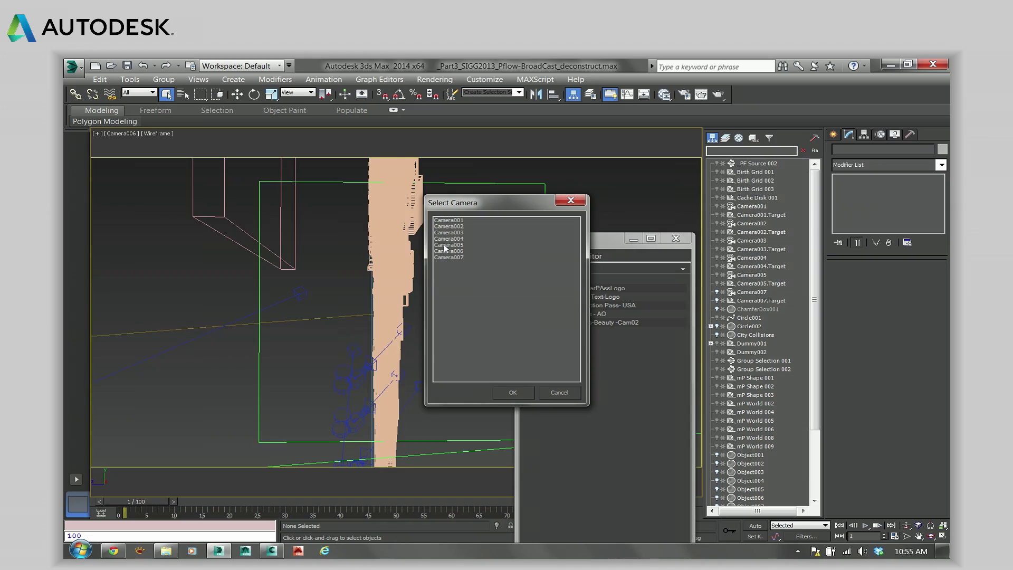
double_click(445, 246)
drag(139, 502, 540, 437)
key(c)
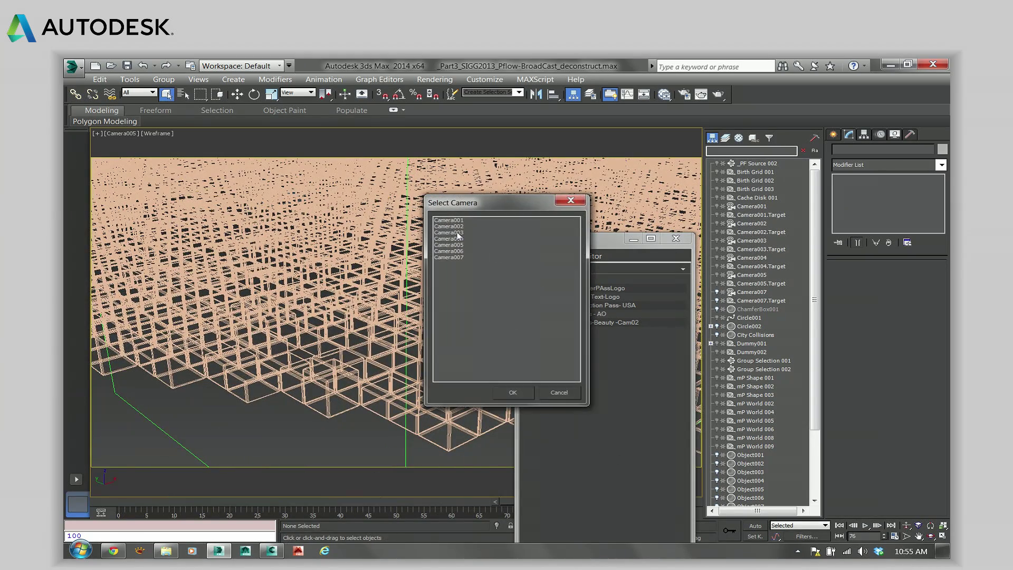
double_click(450, 232)
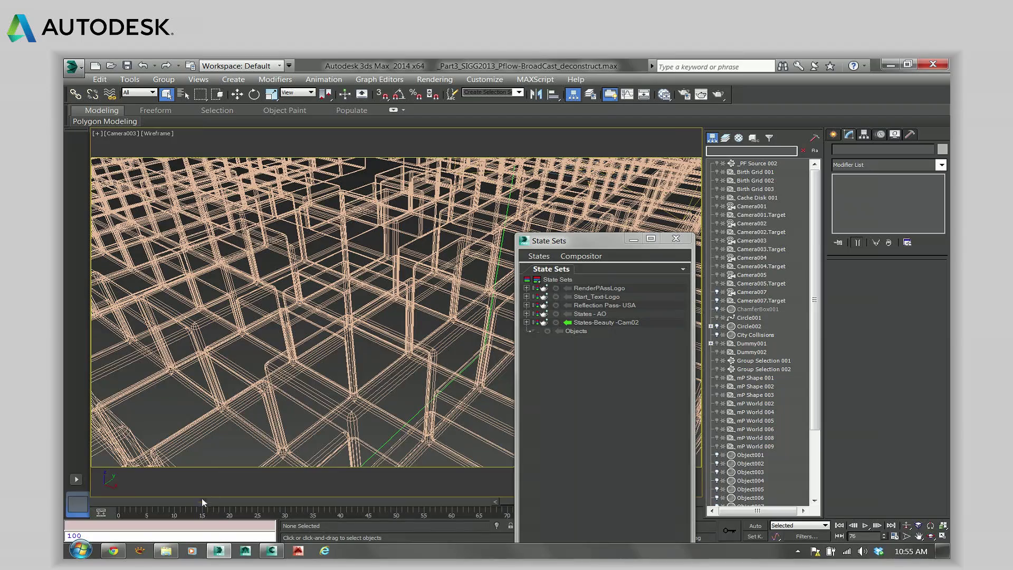
Switch to the Perspective view and frame the whole wireframe box map from above
key(p)
alt+middle_drag(280, 406, 399, 367)
scroll(297, 393, down, 5)
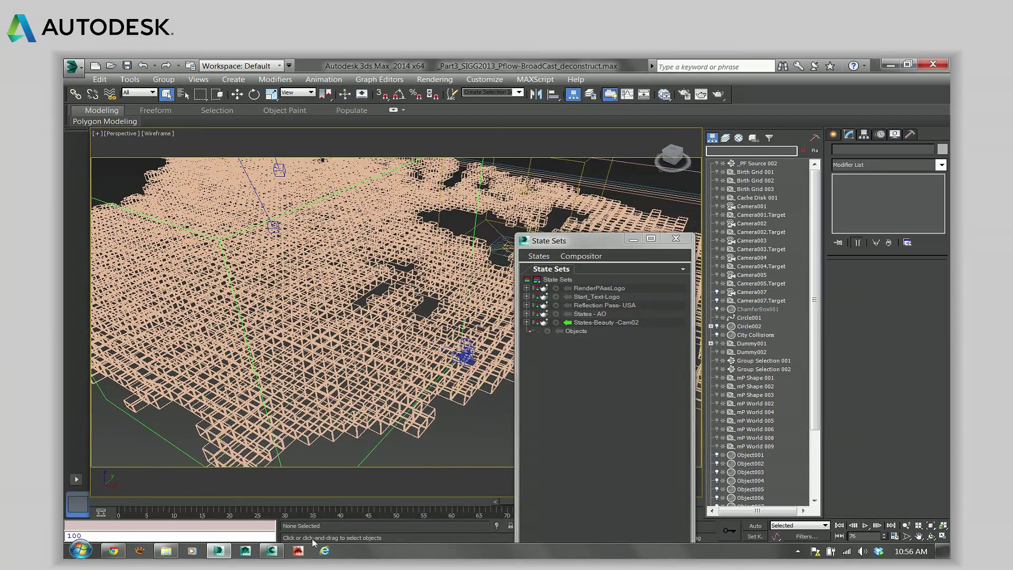
Switch to Composite and scrub the final WORLD NEWS output back to frame 24
click(274, 554)
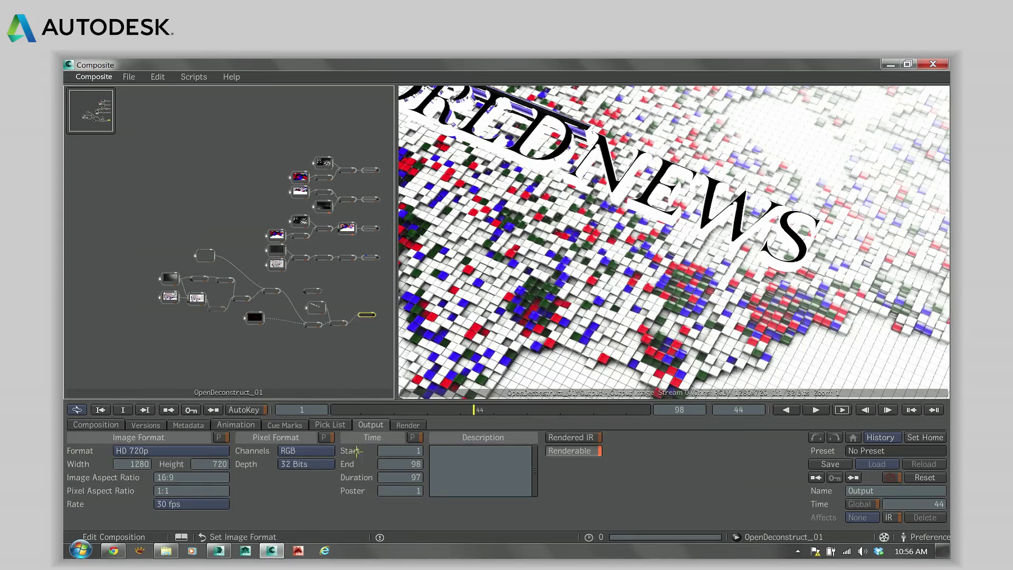
drag(464, 416, 425, 422)
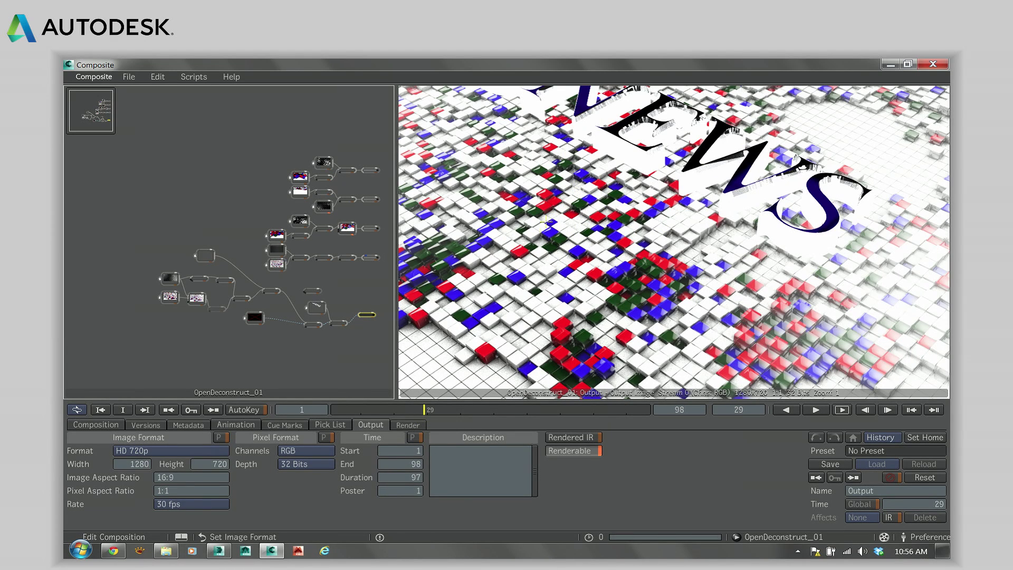
mouse_move(430, 410)
mouse_down()
mouse_move(464, 410)
mouse_move(403, 411)
mouse_move(376, 425)
mouse_move(422, 422)
mouse_up()
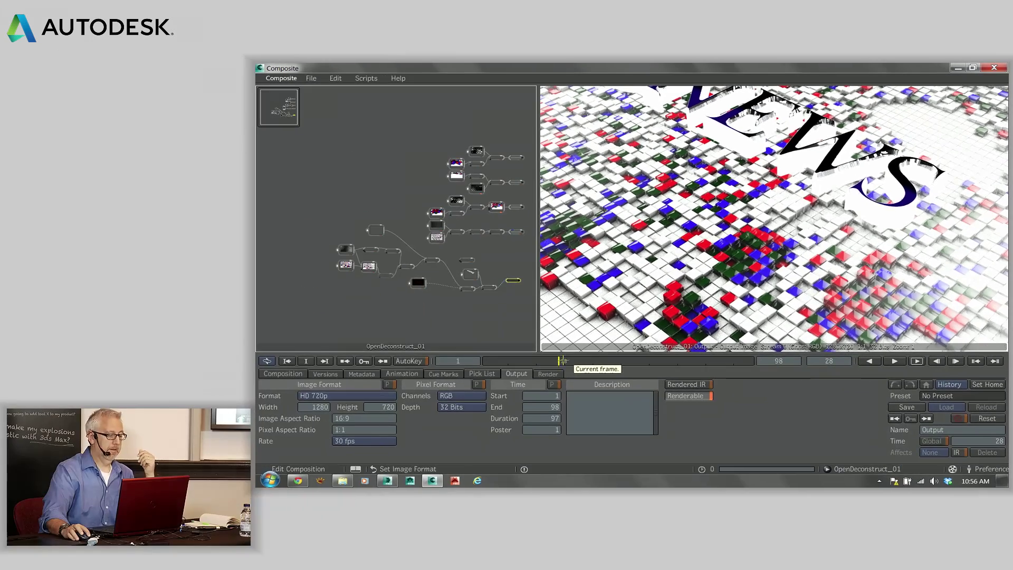
mouse_move(563, 360)
mouse_down()
mouse_move(533, 372)
mouse_move(563, 375)
mouse_move(548, 365)
mouse_up()
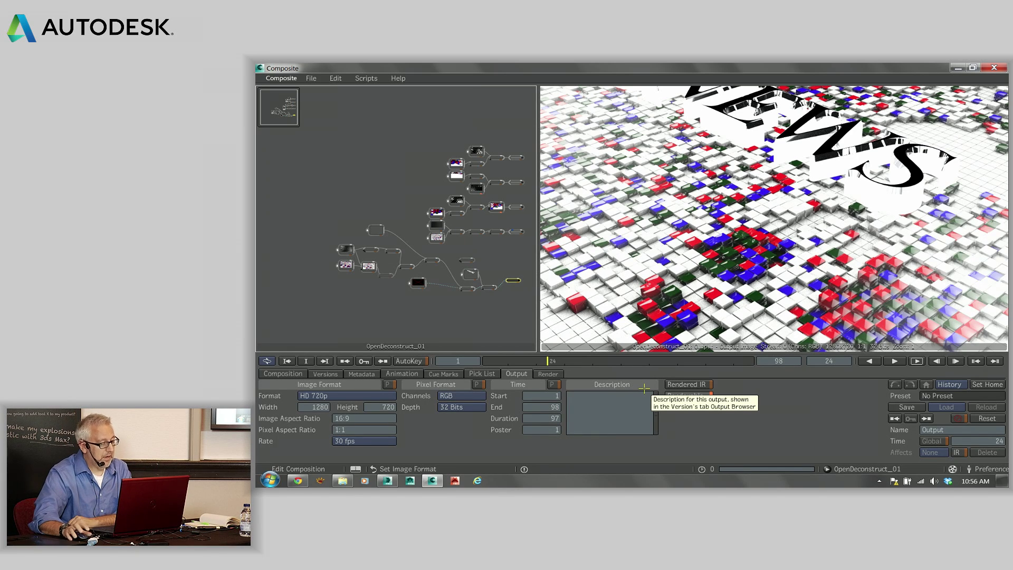
Display the ABC_Cam2_ref_ image import node and scrub its reflection pass to frame 27
click(345, 249)
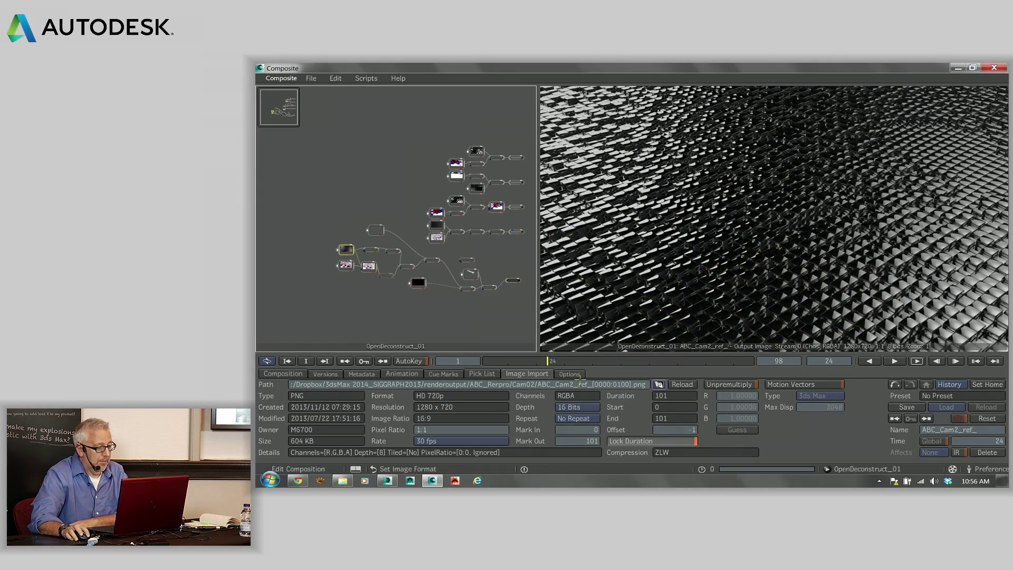
drag(540, 362, 588, 374)
drag(521, 400, 494, 392)
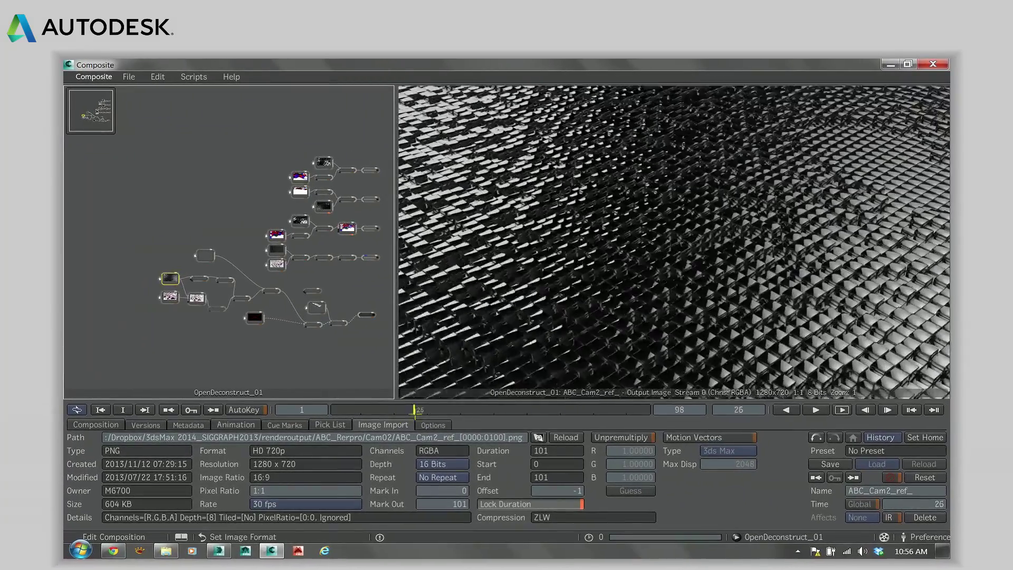
mouse_move(424, 417)
mouse_down()
mouse_move(457, 417)
mouse_move(417, 416)
mouse_up()
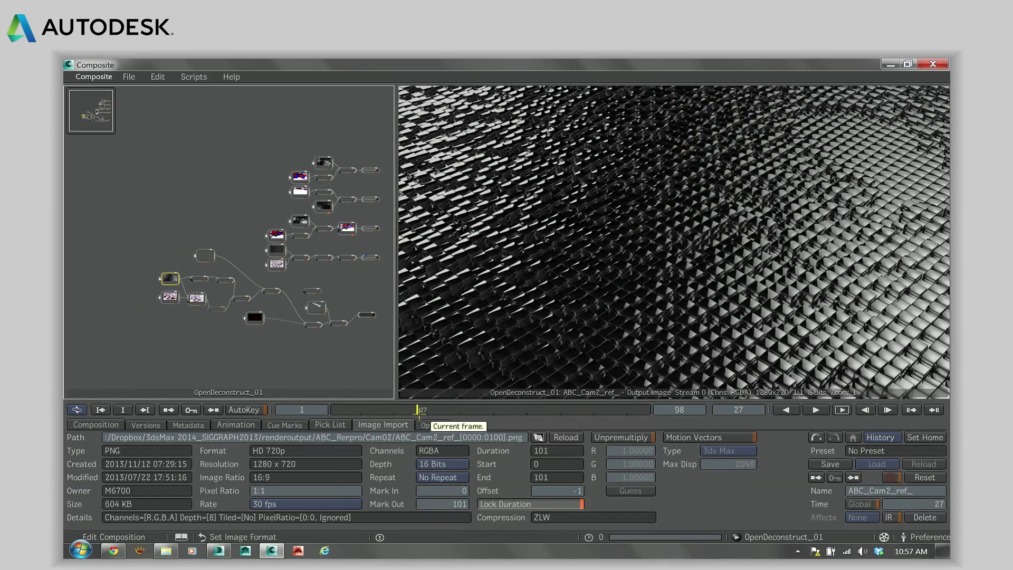
Switch back to 3ds Max, move the State Sets window clear of the map and activate the Reflection Pass- USA state
click(218, 552)
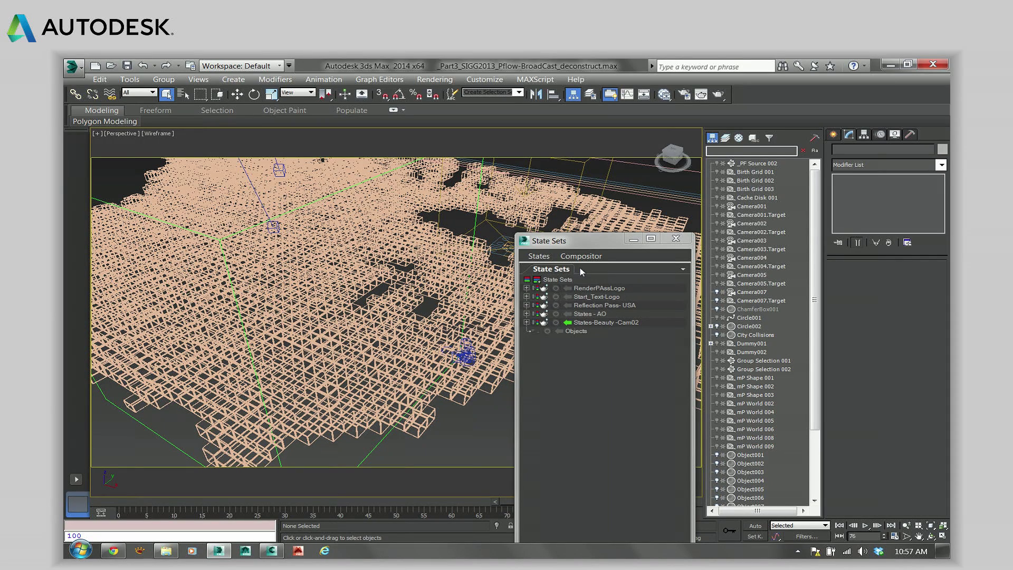
drag(591, 247, 192, 215)
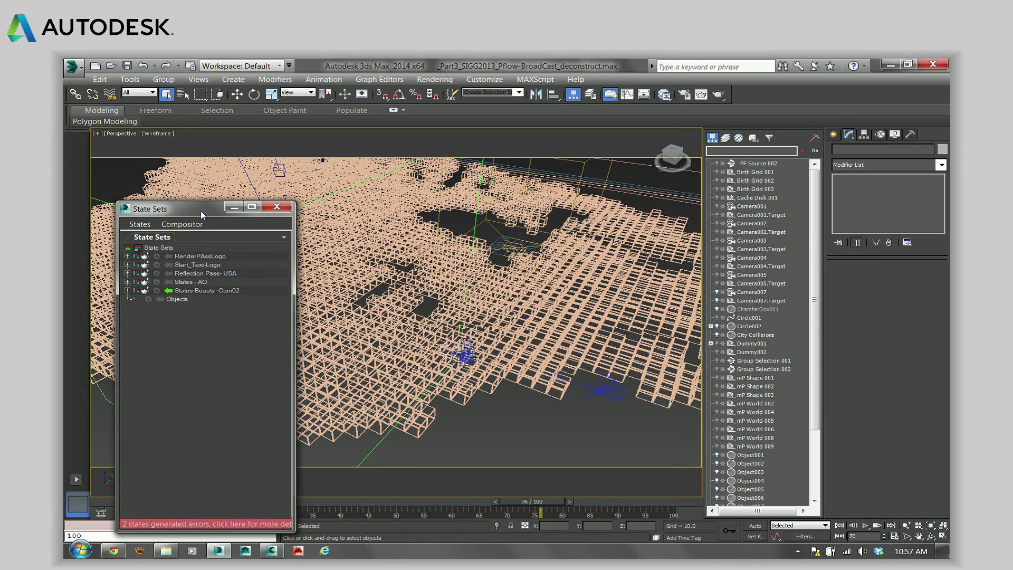
click(186, 283)
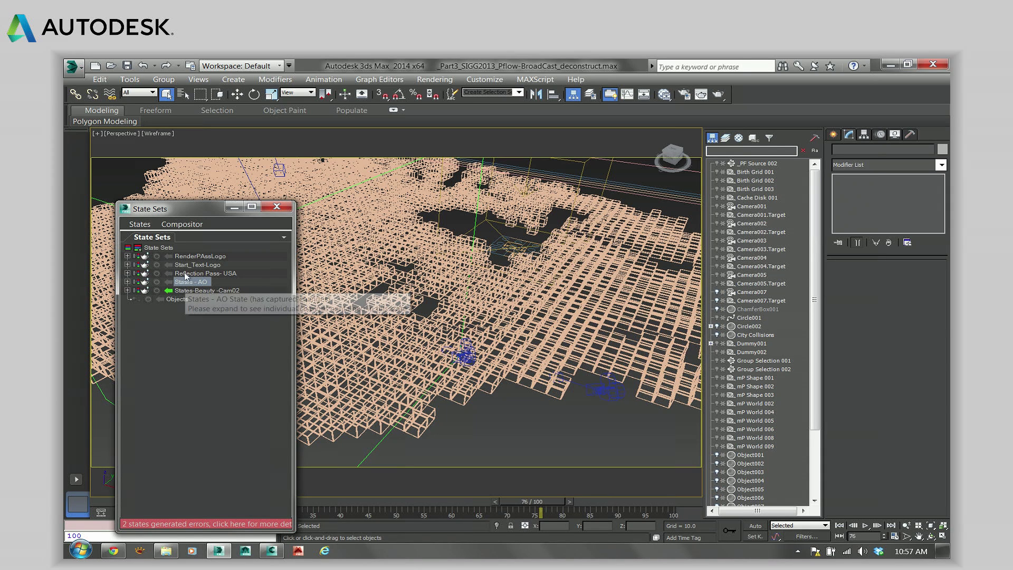
click(179, 275)
click(169, 273)
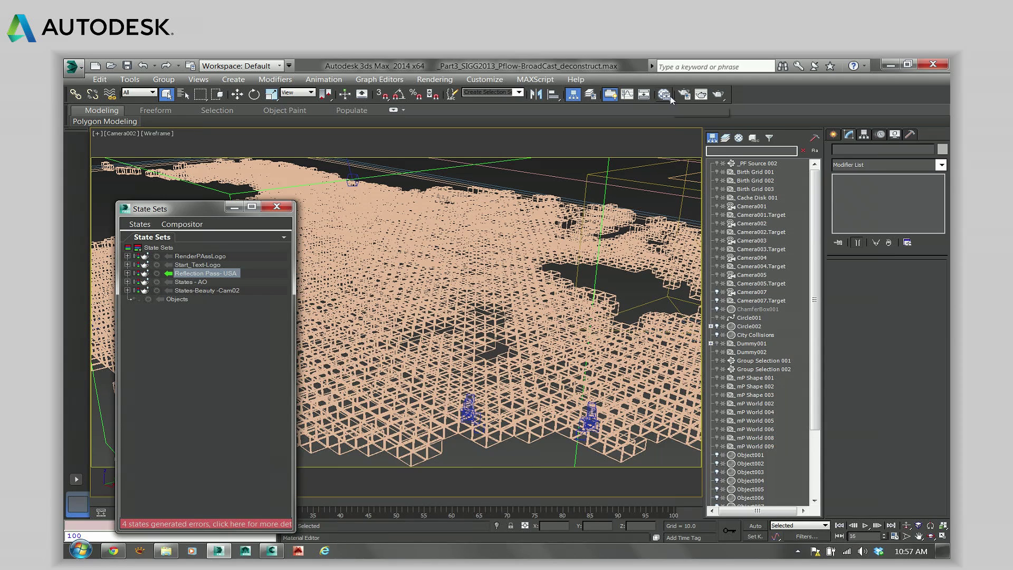
Open Render Setup beside the State Sets window and show the NVIDIA iray renderer settings
click(684, 96)
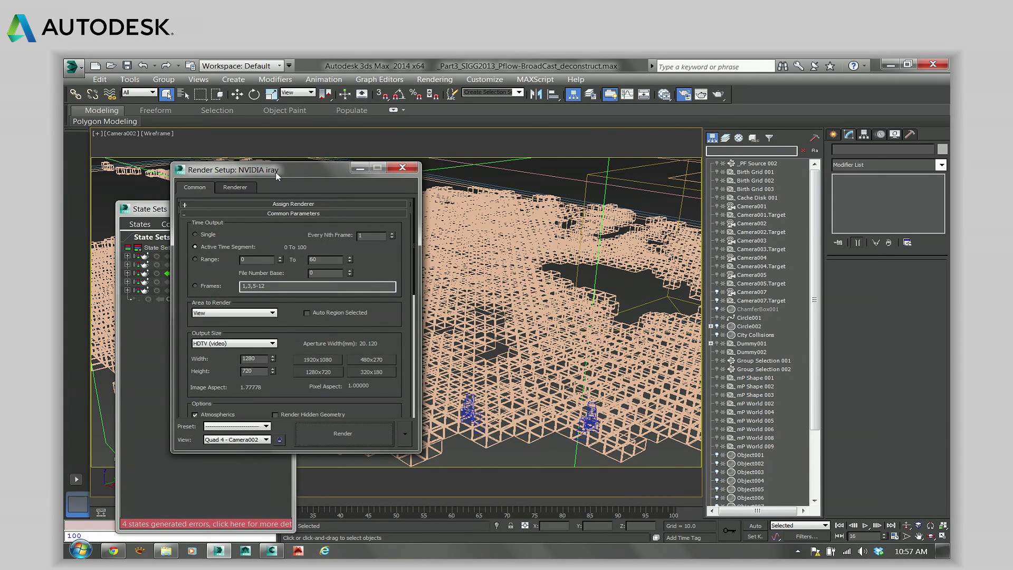
drag(277, 177, 399, 167)
click(361, 181)
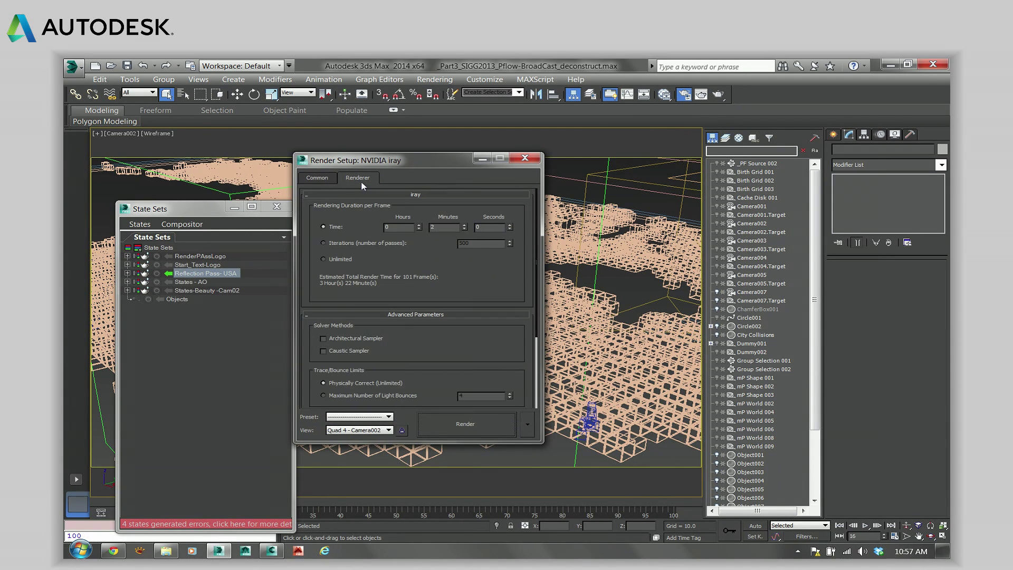
drag(446, 160, 515, 149)
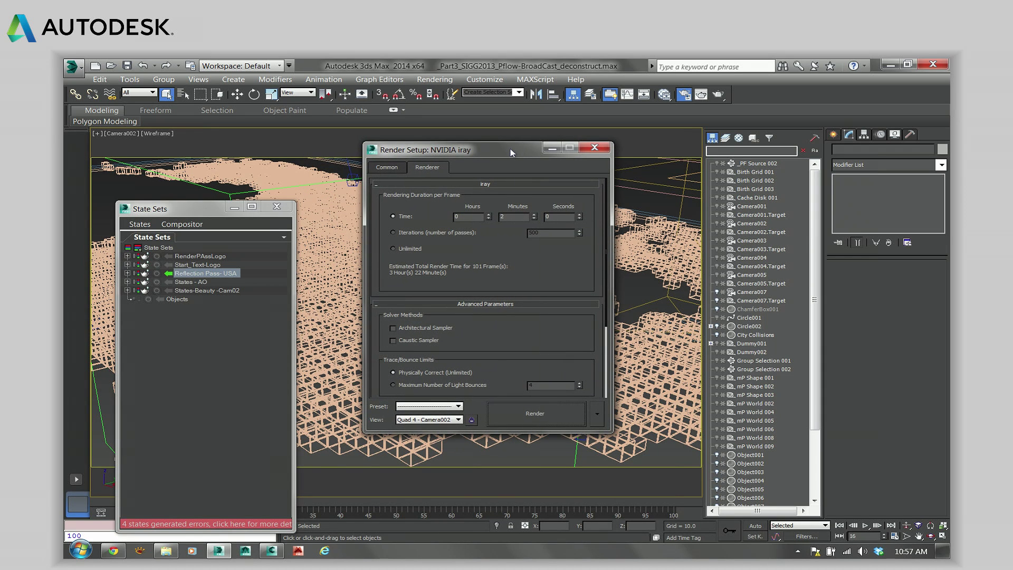
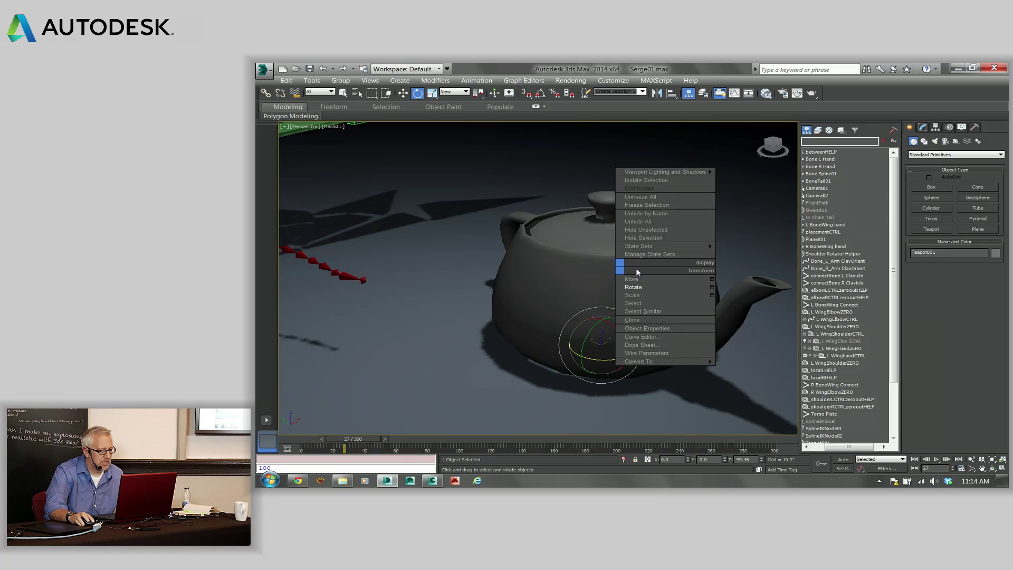
Open the Curve Editor for the teapot and move its window away from the teapot
click(577, 289)
right_click(629, 286)
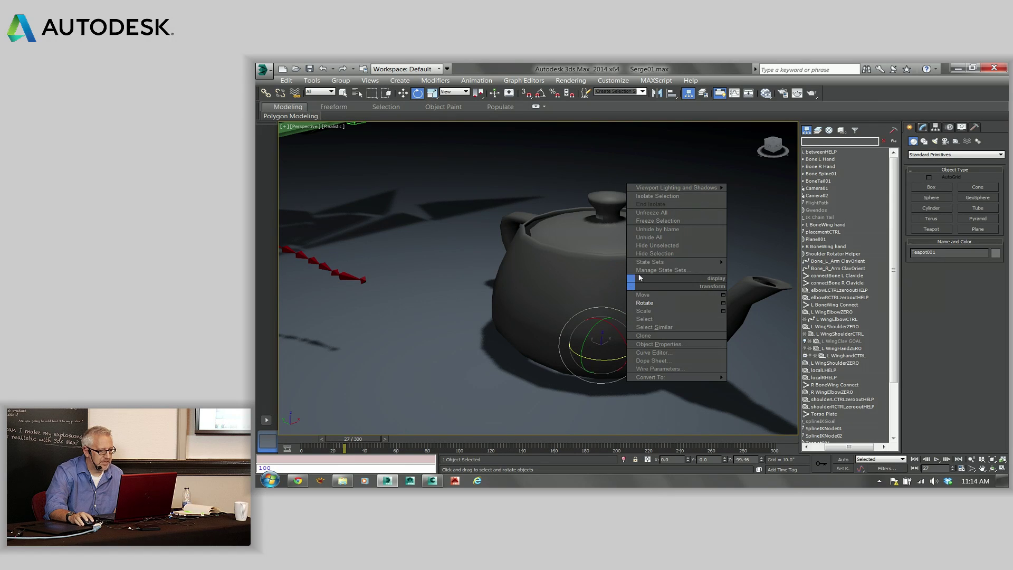
click(704, 354)
drag(418, 216, 418, 279)
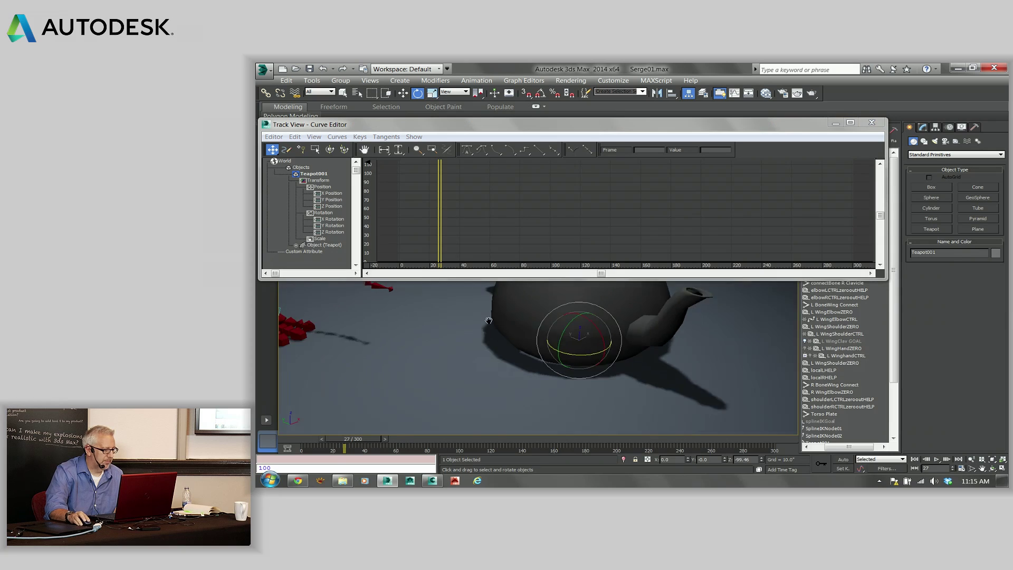
Move the teapot along its Y axis to about -331
scroll(489, 320, down, 5)
alt+middle_drag(488, 320, 409, 382)
right_click(494, 376)
click(509, 389)
middle_drag(509, 389, 574, 407)
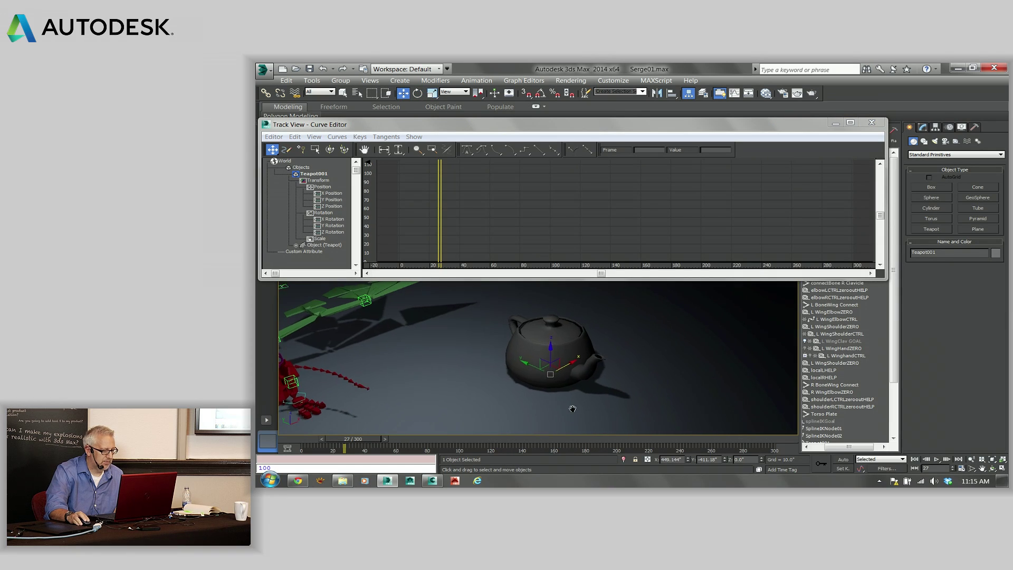
drag(535, 370, 505, 367)
Starting from frame 0 with Auto Key on, animate the teapot by moving it along its Y axis at about frame 155
key(Home)
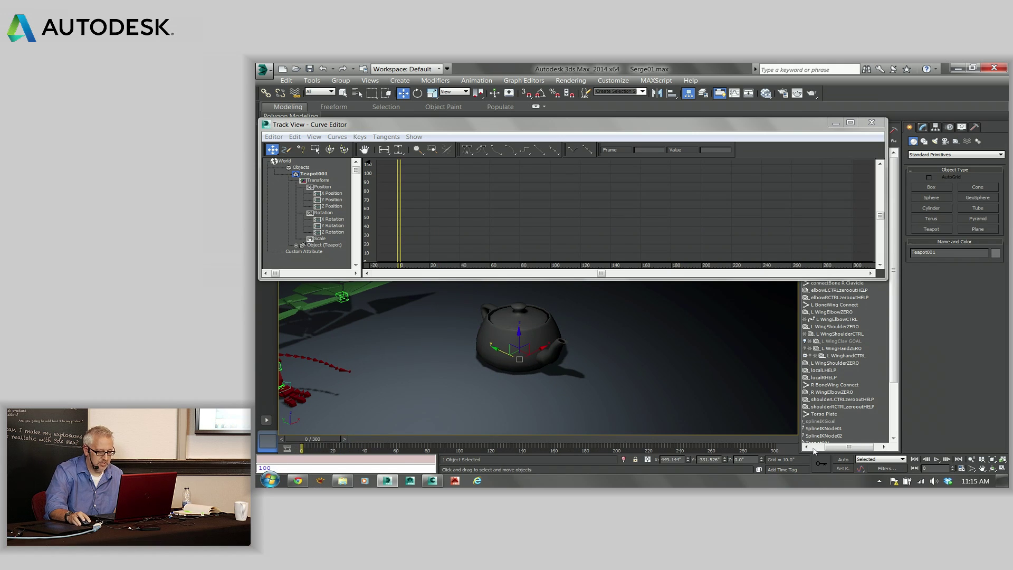
click(843, 459)
drag(502, 353, 612, 395)
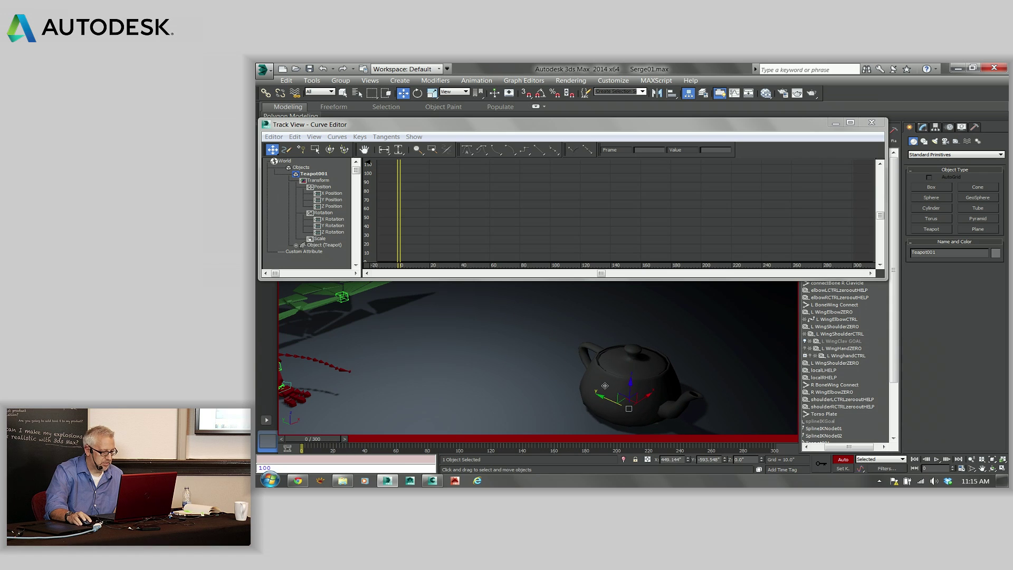
key(ctrl+z)
drag(325, 440, 562, 442)
drag(446, 326, 606, 397)
Scrub the teapot animation back to frame 116 to review its motion
scroll(593, 403, up, 2)
middle_drag(594, 404, 519, 375)
scroll(502, 370, down, 2)
drag(553, 442, 484, 442)
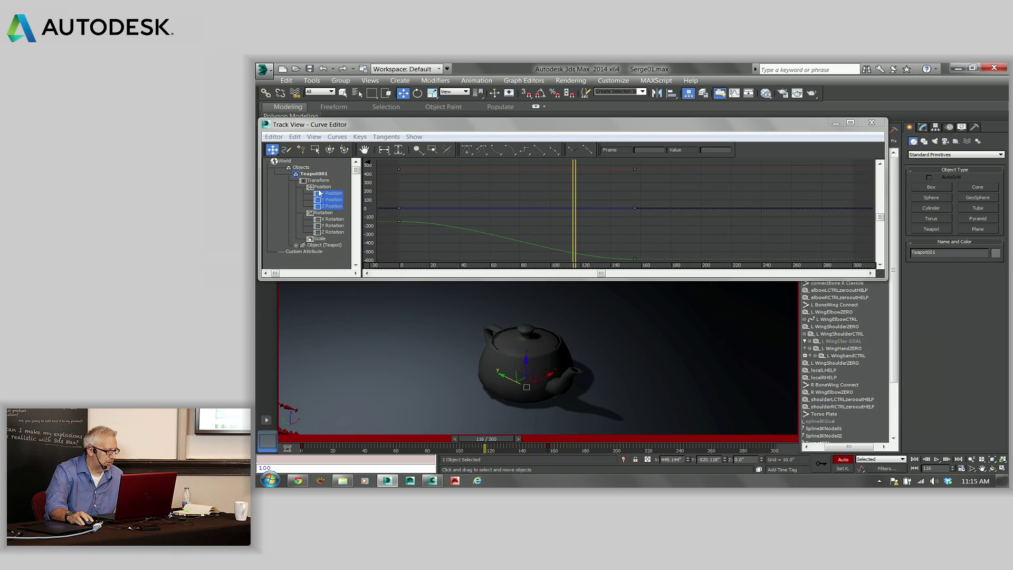
Assign the CATTransformOffset controller to the teapot's Transform track
click(322, 188)
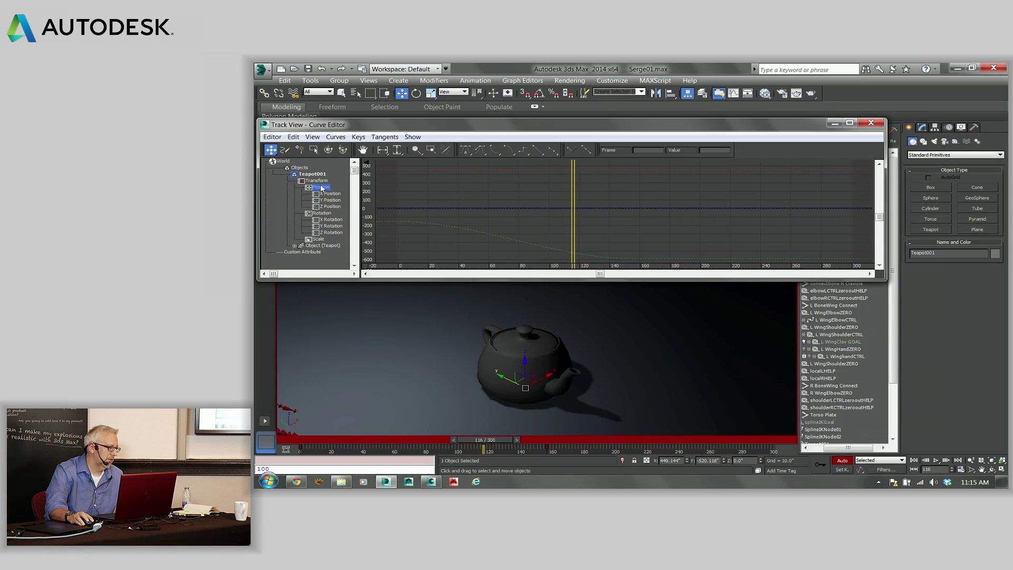
right_click(323, 189)
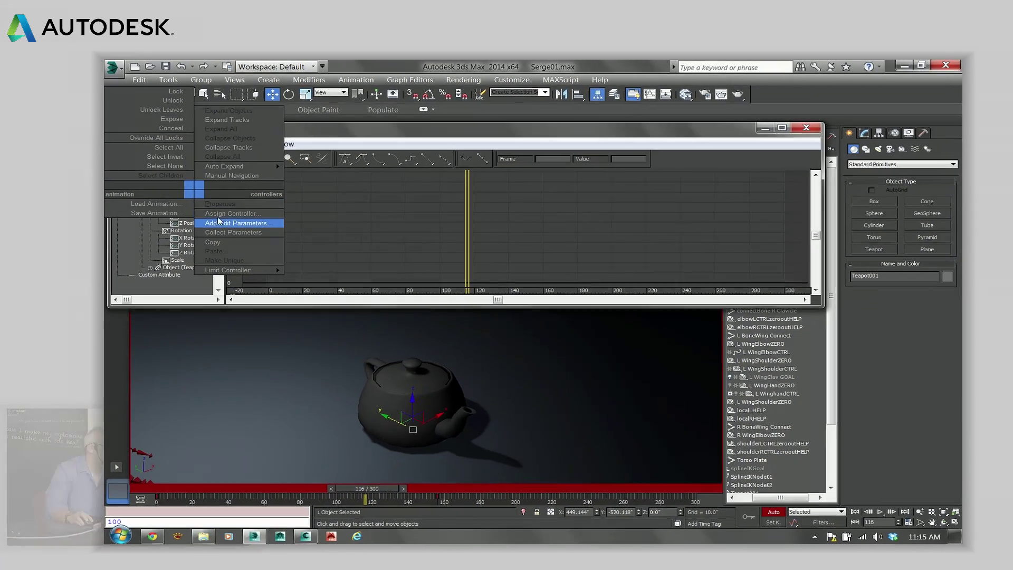
click(310, 203)
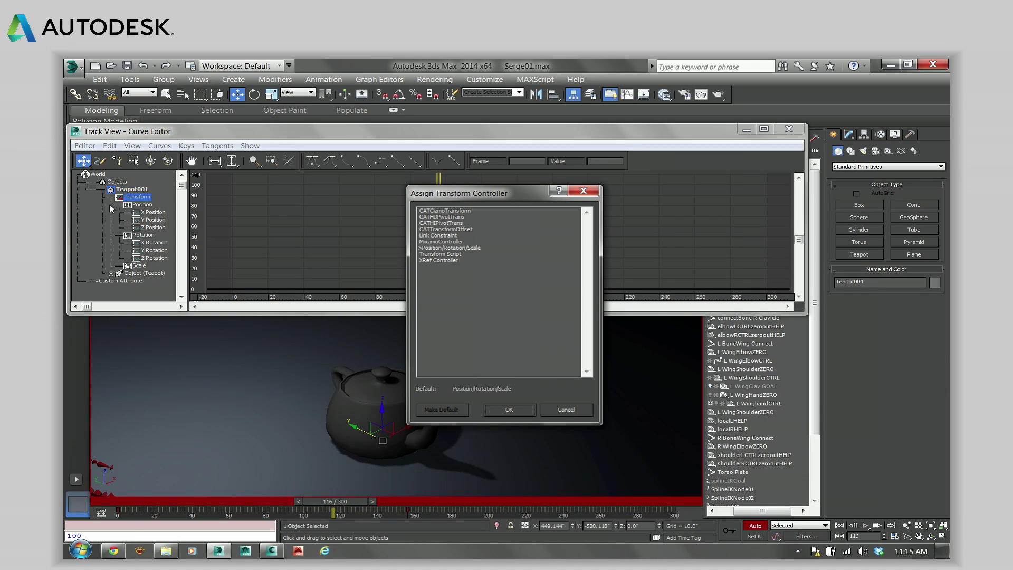
click(442, 230)
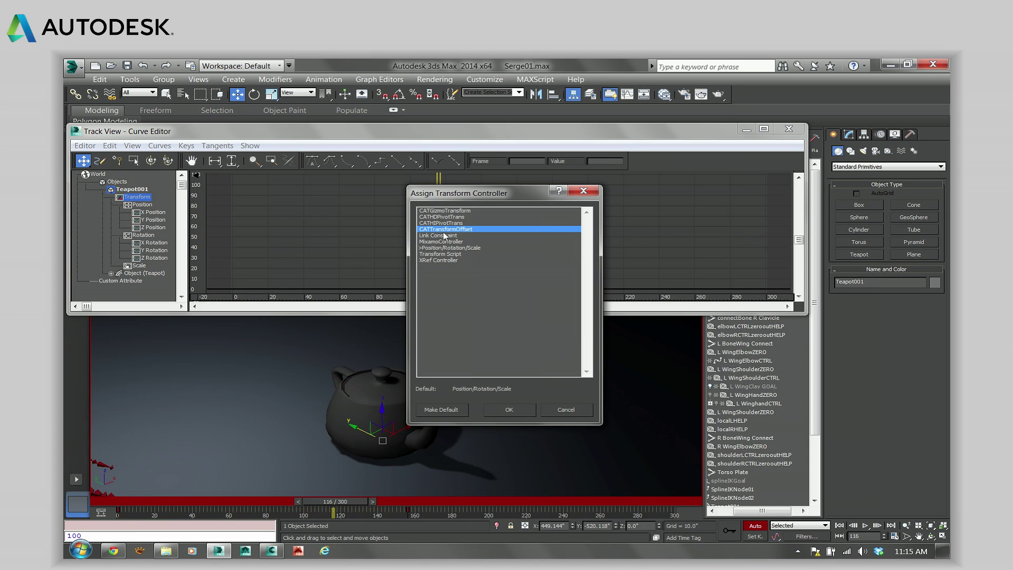
click(520, 410)
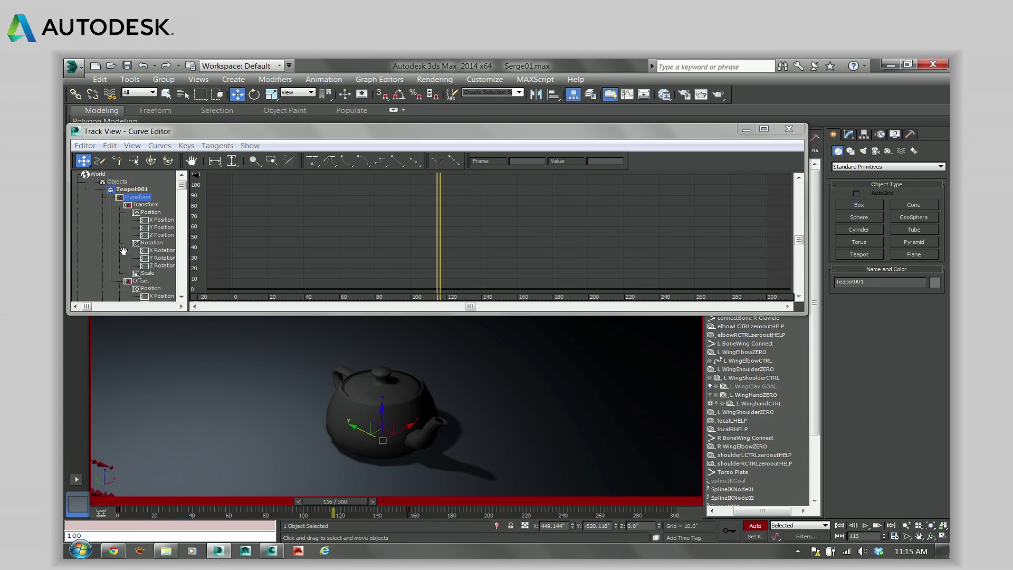
Add keys to the base Transform's X Position curve at about frames 12, 67 and 111, and raise the key near frame 67
drag(352, 504, 330, 505)
click(161, 220)
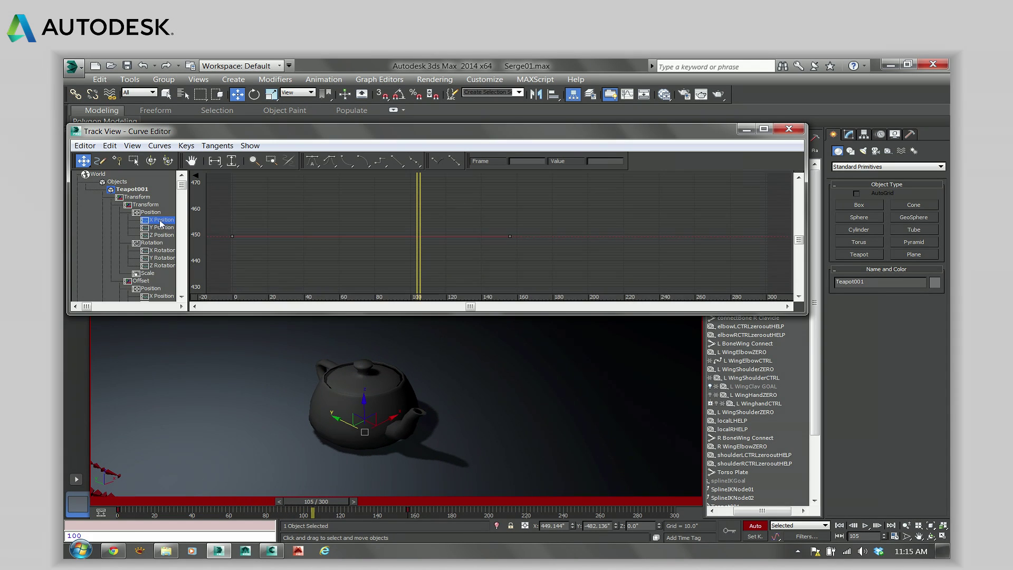
click(117, 161)
click(350, 236)
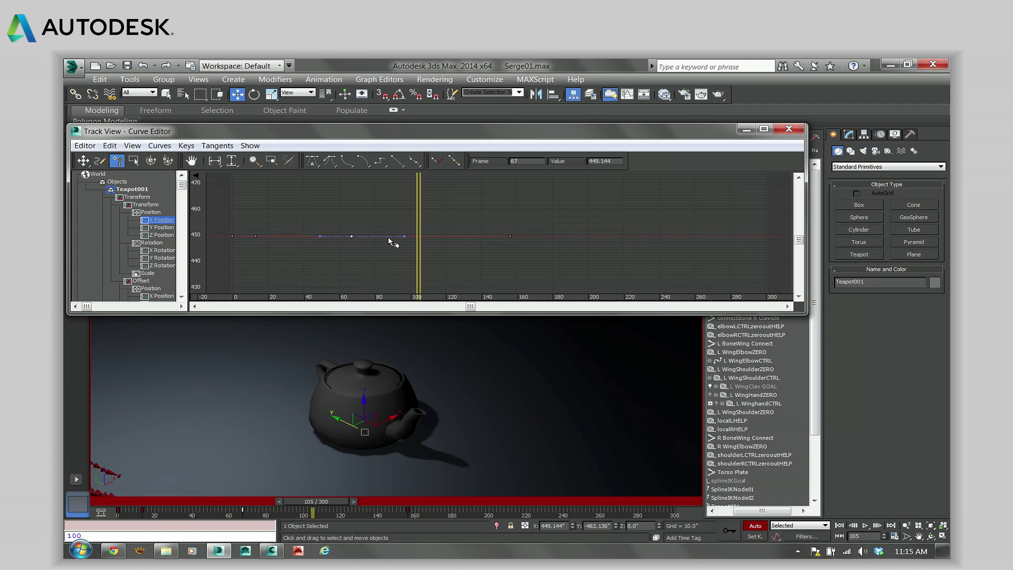
click(429, 235)
right_click(343, 246)
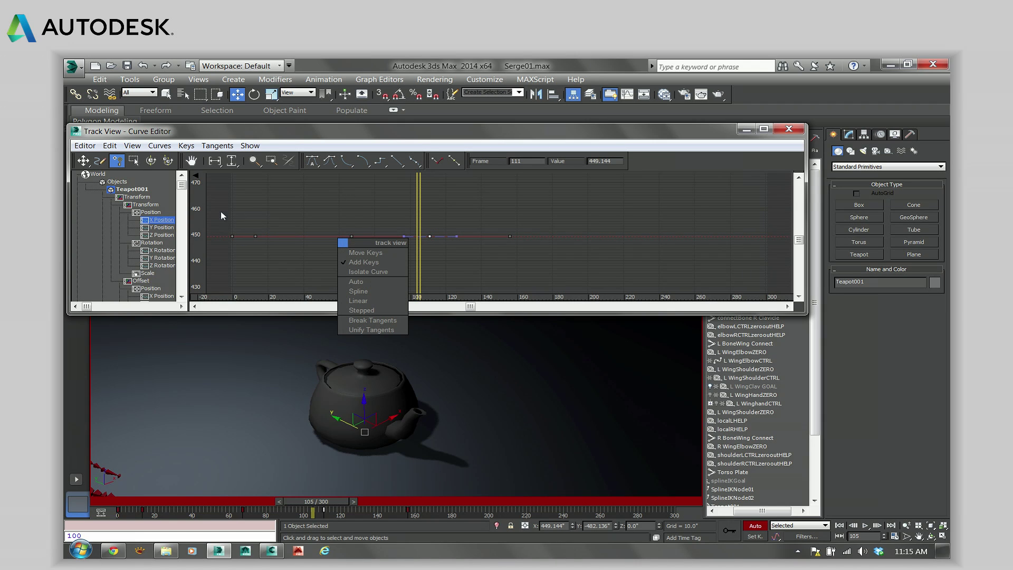
click(365, 253)
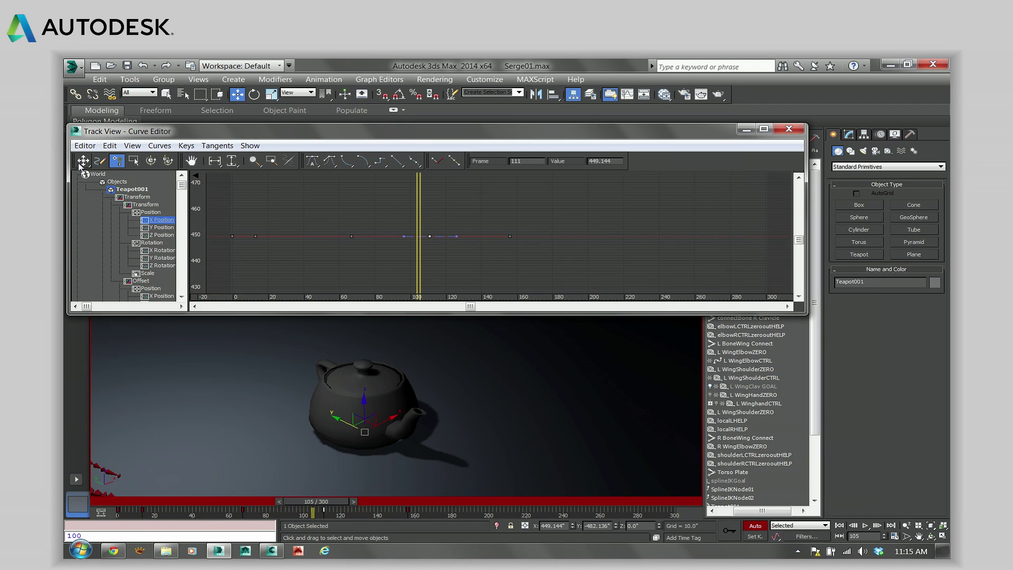
drag(352, 236, 350, 183)
Move the time to frame 21 and add keys to the Offset's X Position curve at about frames 8, 42 and 65
drag(337, 502, 213, 488)
middle_drag(158, 249, 132, 242)
scroll(132, 243, up, 1)
click(143, 288)
middle_drag(143, 288, 140, 224)
click(141, 223)
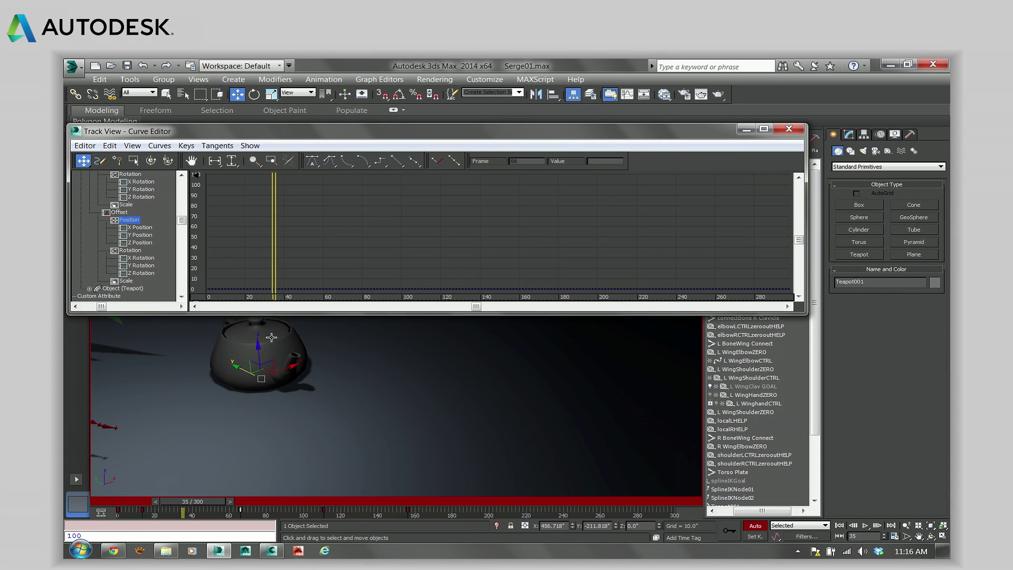
click(117, 160)
drag(217, 496, 191, 496)
click(135, 228)
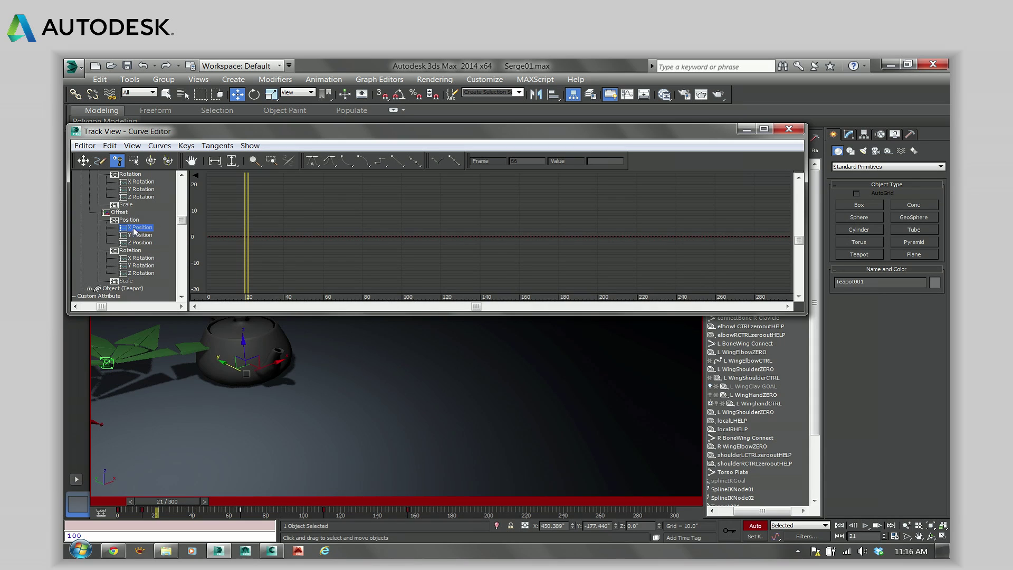
click(224, 237)
click(338, 237)
Move the middle key of the Offset's X Position curve to frame 35 with a value of about 21.9
right_click(288, 237)
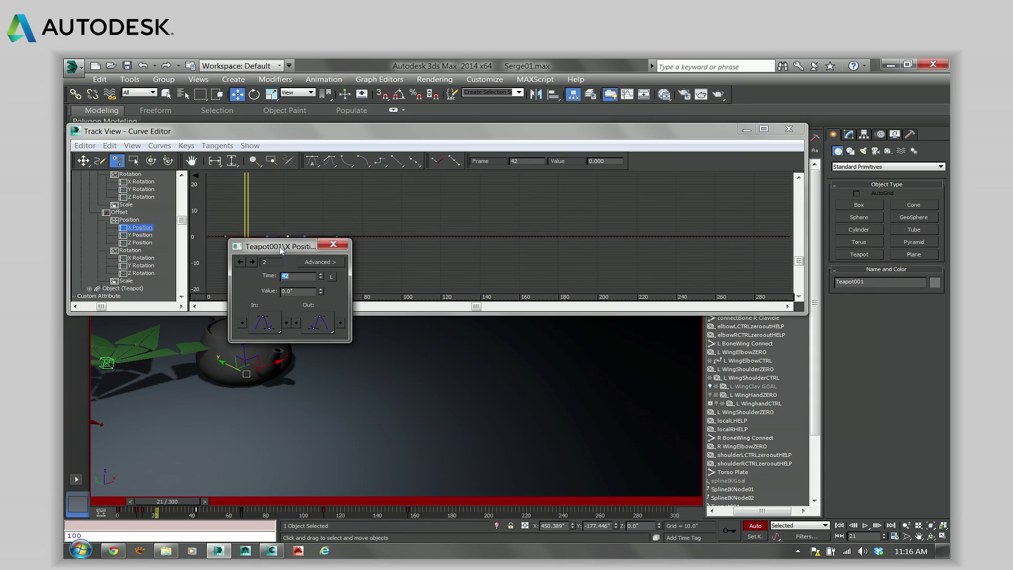
click(333, 244)
right_click(348, 242)
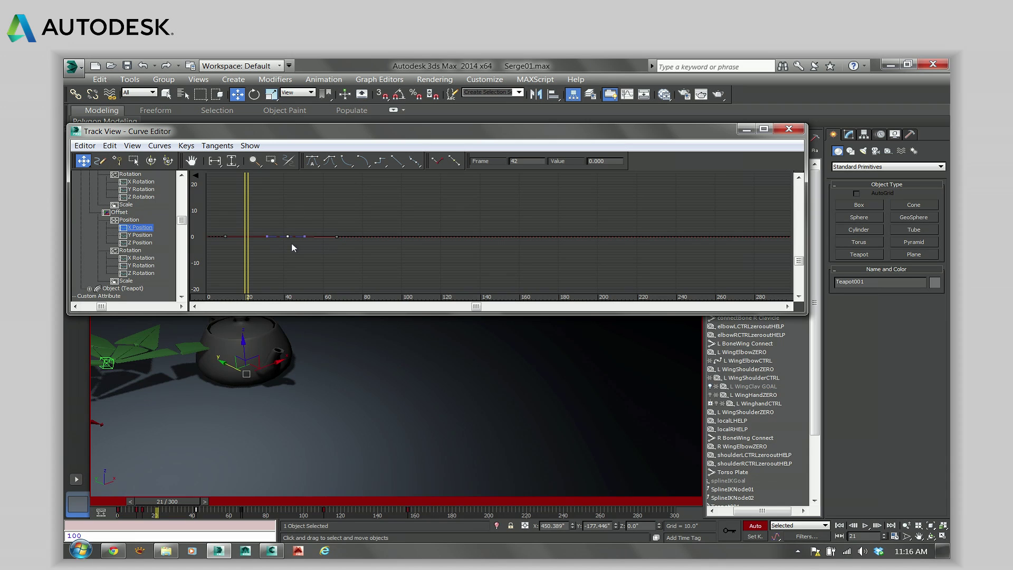
drag(287, 238, 273, 181)
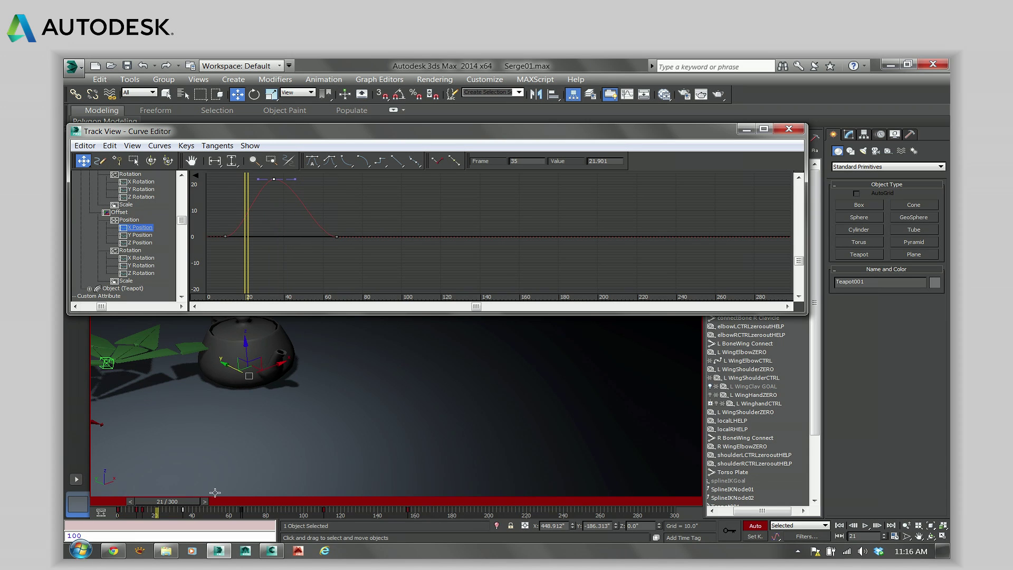
Scrub the animation between about frames 20 and 53 and examine the teapot's offset motion from several angles
drag(183, 508, 209, 505)
alt+middle_drag(269, 420, 626, 434)
scroll(305, 421, up, 3)
scroll(626, 434, up, 2)
drag(193, 507, 227, 507)
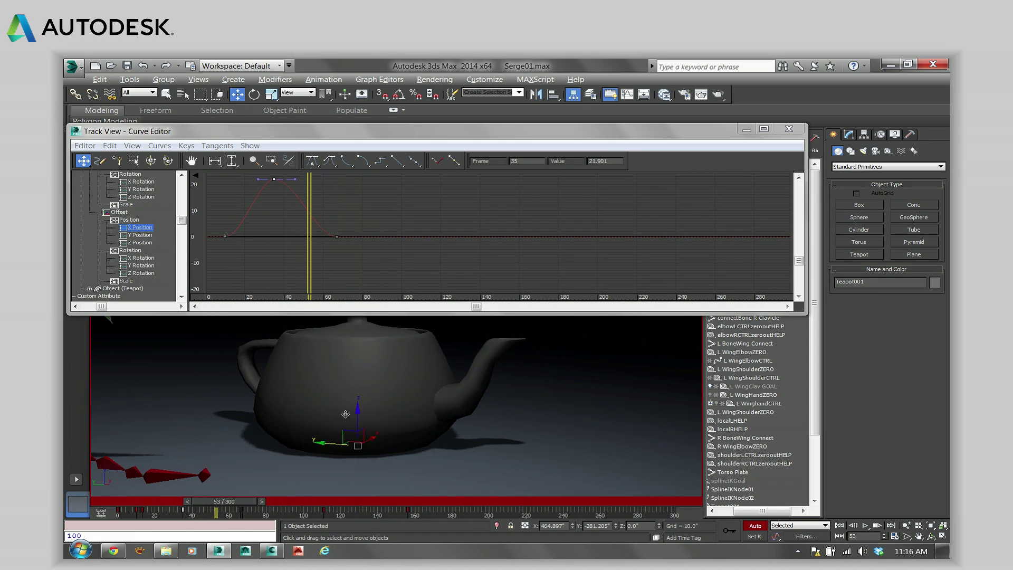
alt+middle_drag(346, 415, 327, 453)
mouse_move(229, 506)
mouse_down()
mouse_move(134, 506)
mouse_move(283, 507)
mouse_move(207, 501)
mouse_move(218, 500)
mouse_up()
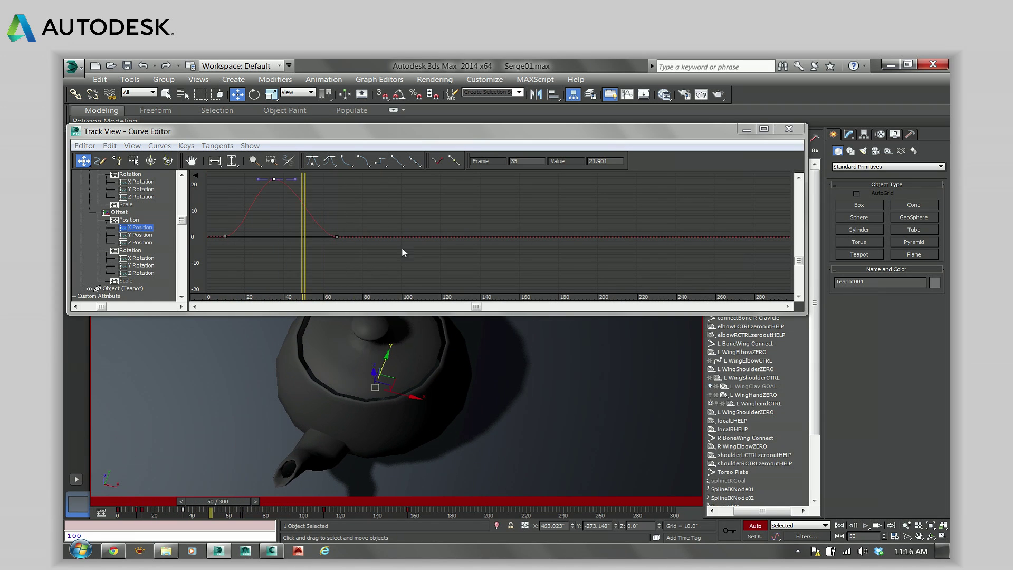
Raise the peak key of the Offset's X Position curve to about 93.5 at frame 34, and return the time to frame 0
scroll(403, 253, down, 3)
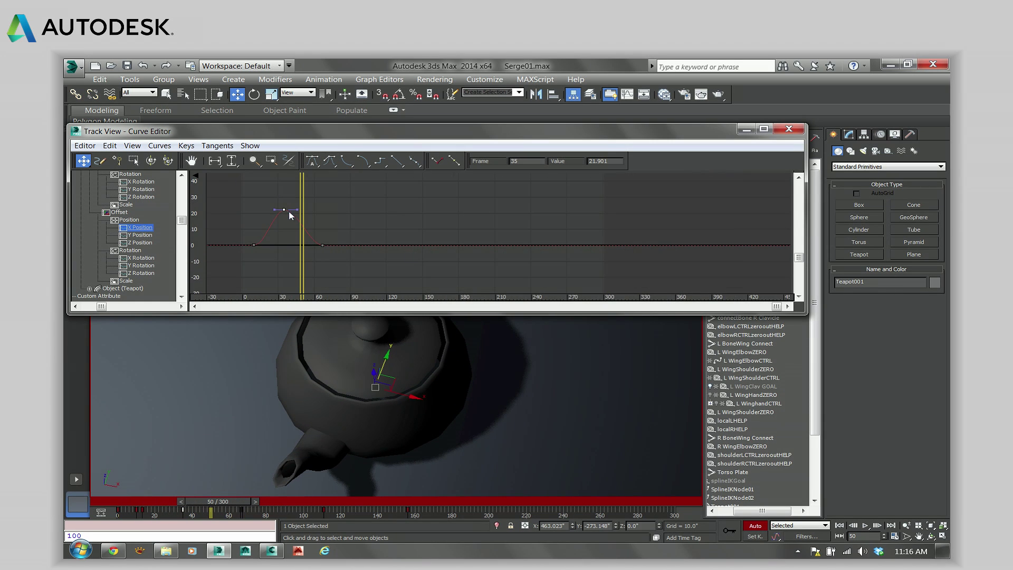
drag(284, 213, 283, 100)
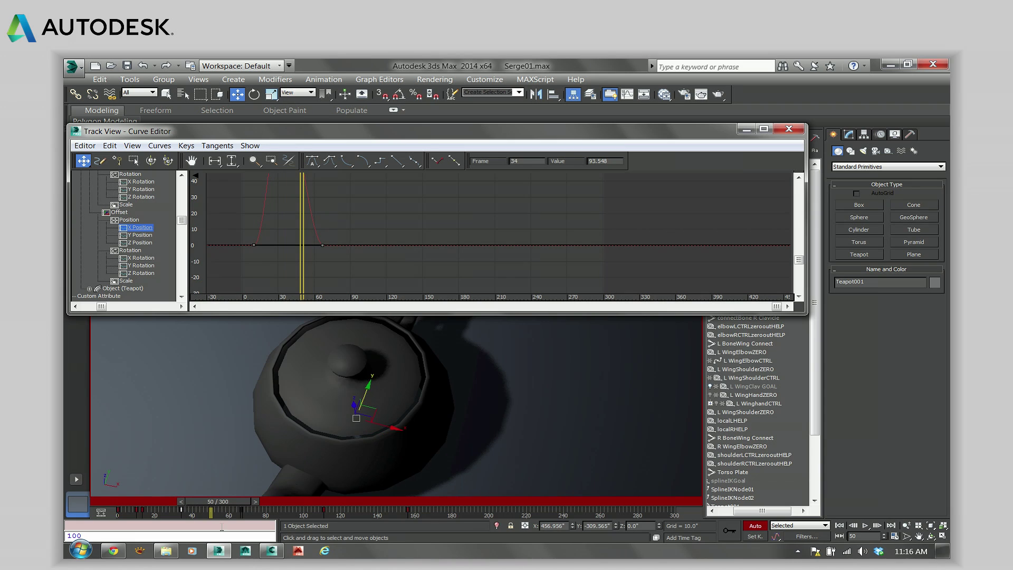
drag(235, 509, 131, 507)
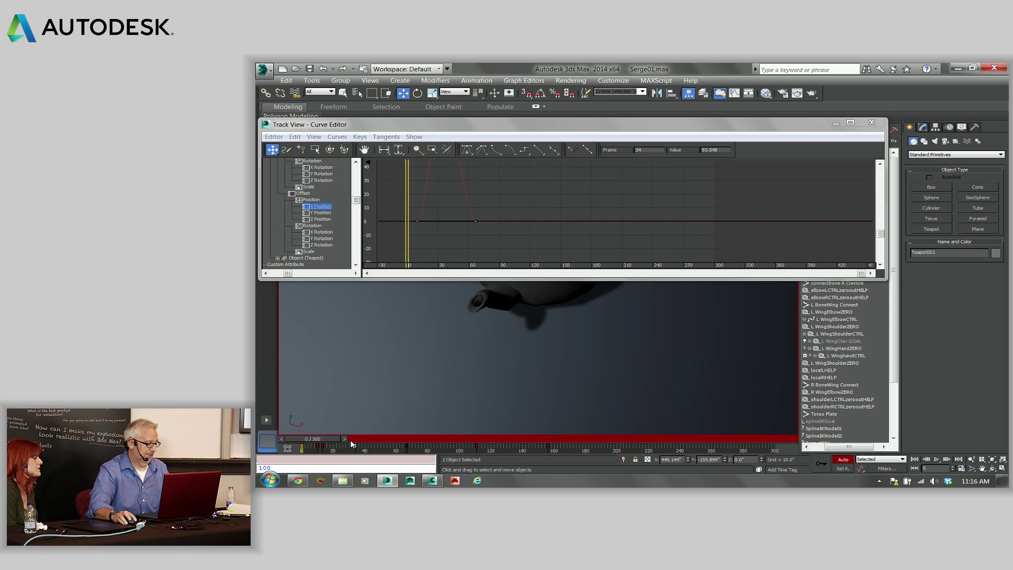
Turn off Auto Key, and close the Curve Editor after displaying the Offset's X Rotation curve
key(n)
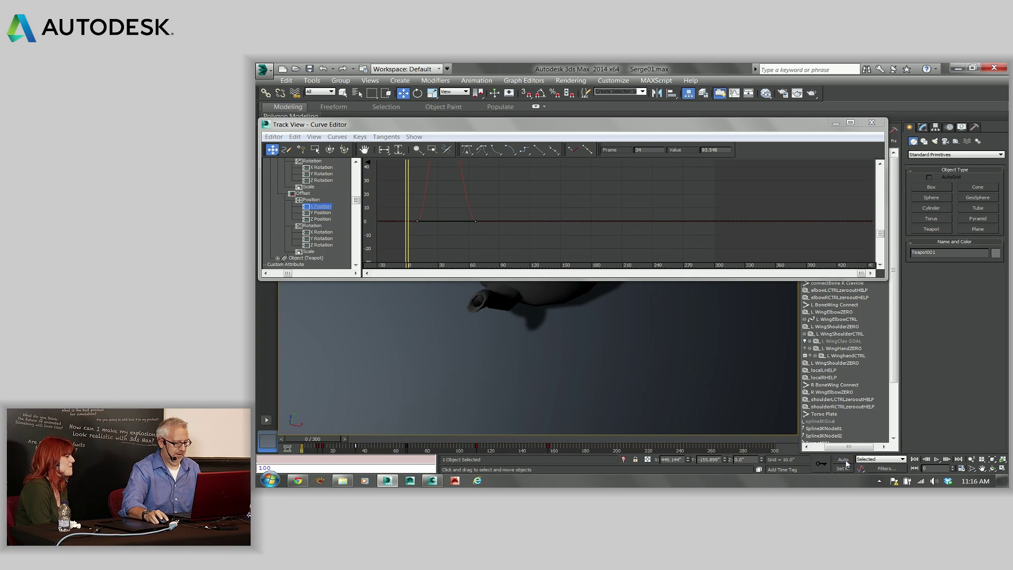
alt+middle_drag(568, 355, 518, 426)
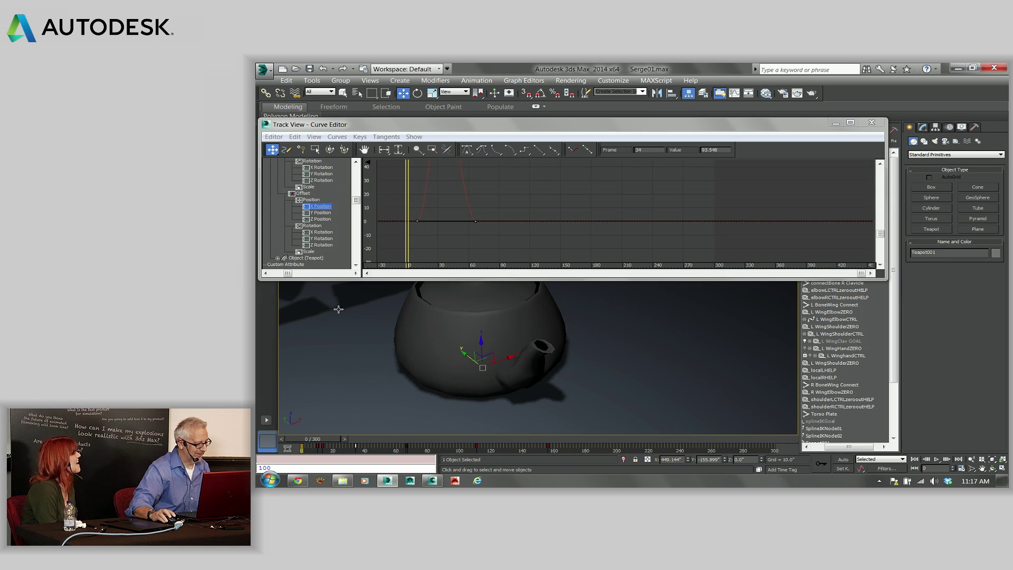
click(320, 233)
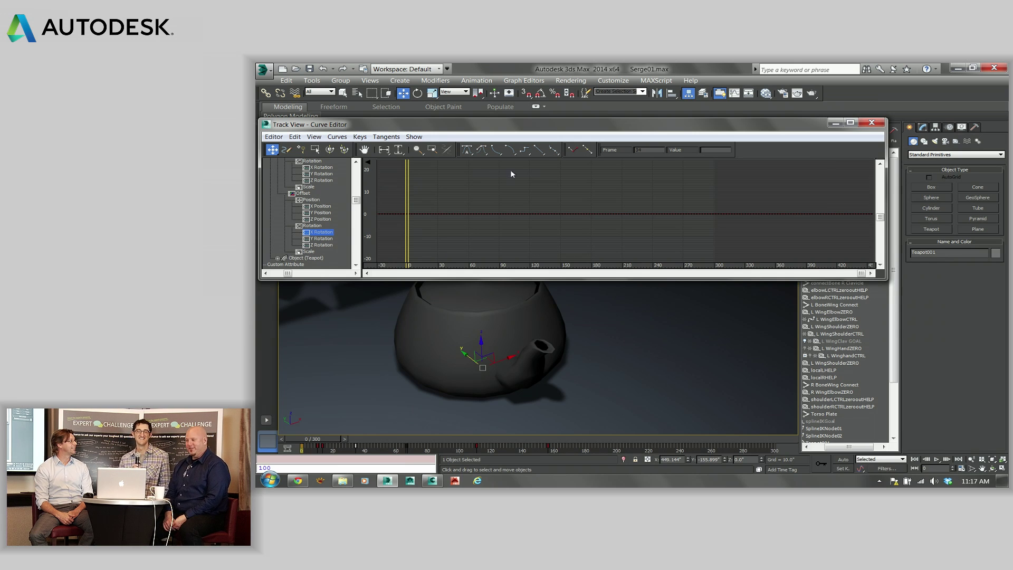
mouse_move(547, 314)
alt+middle_down()
mouse_move(554, 296)
mouse_move(538, 300)
alt+middle_up()
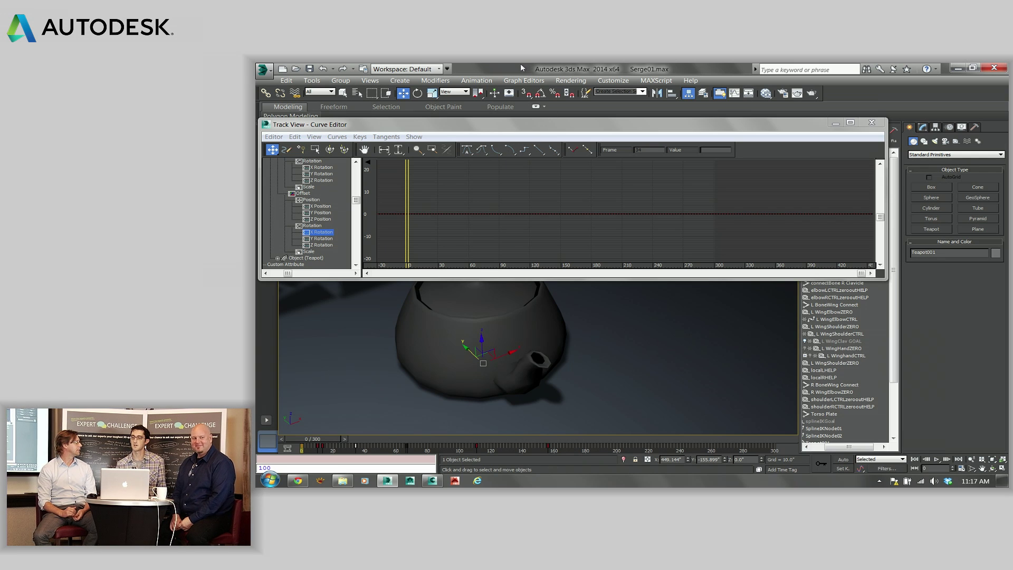
click(871, 125)
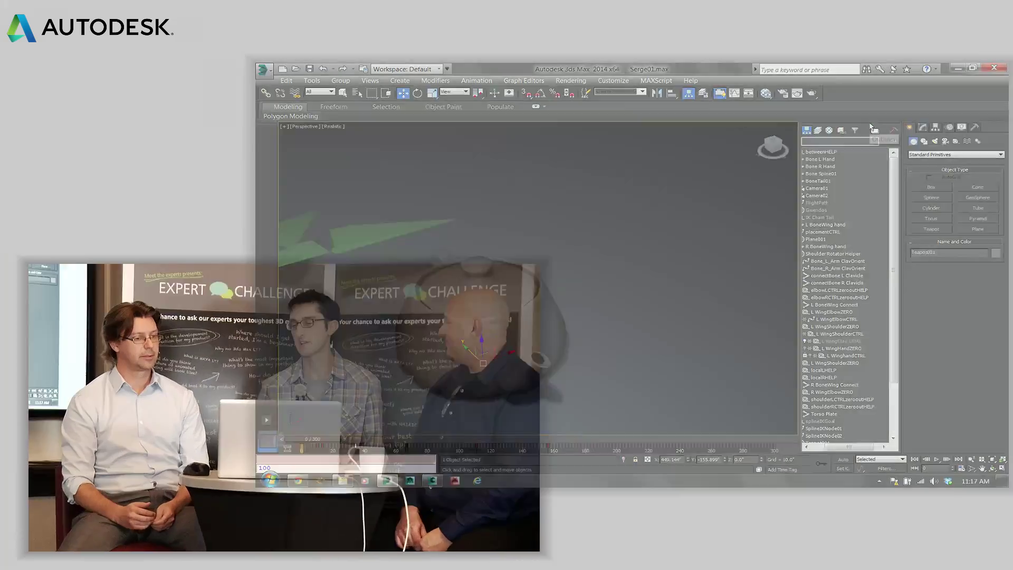
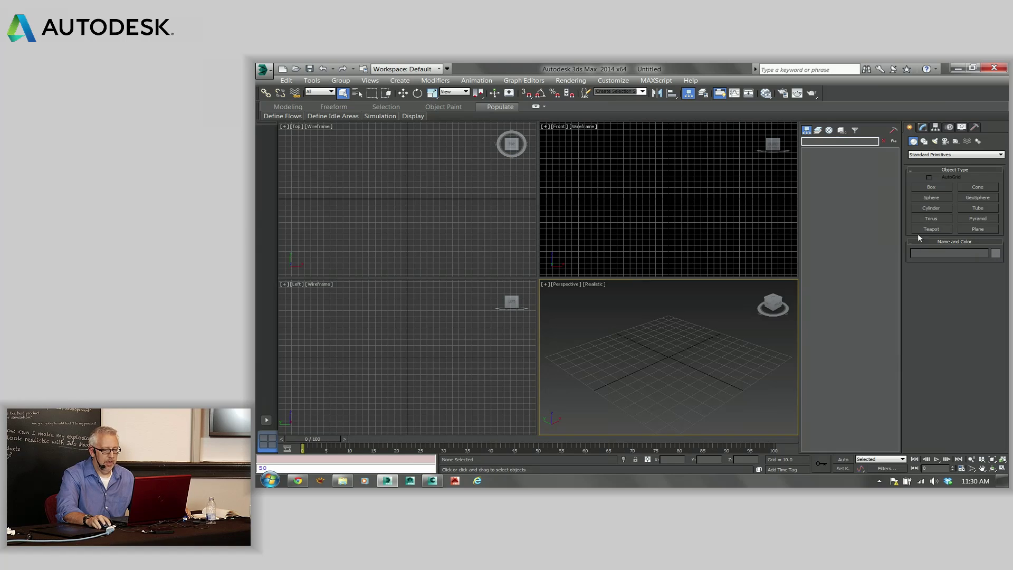
Start a PointCloud object from the Point Cloud Objects category and open the selection of its scan file
click(940, 155)
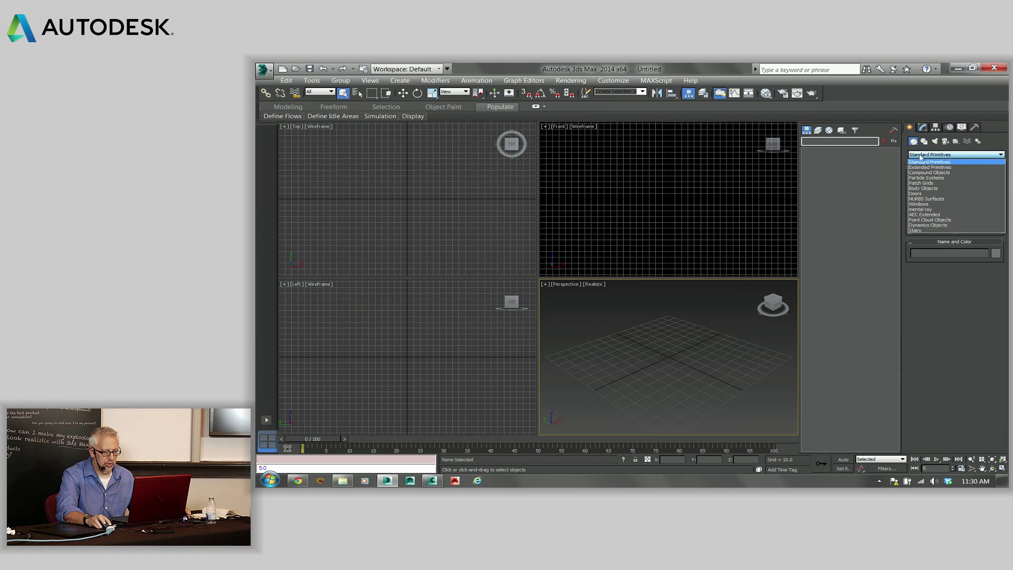
click(924, 214)
click(932, 155)
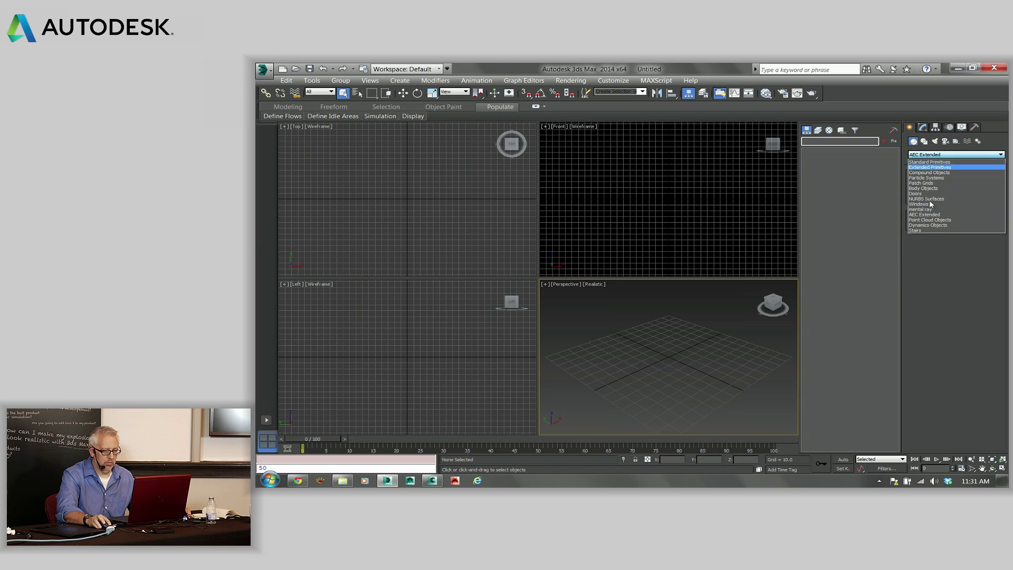
click(928, 220)
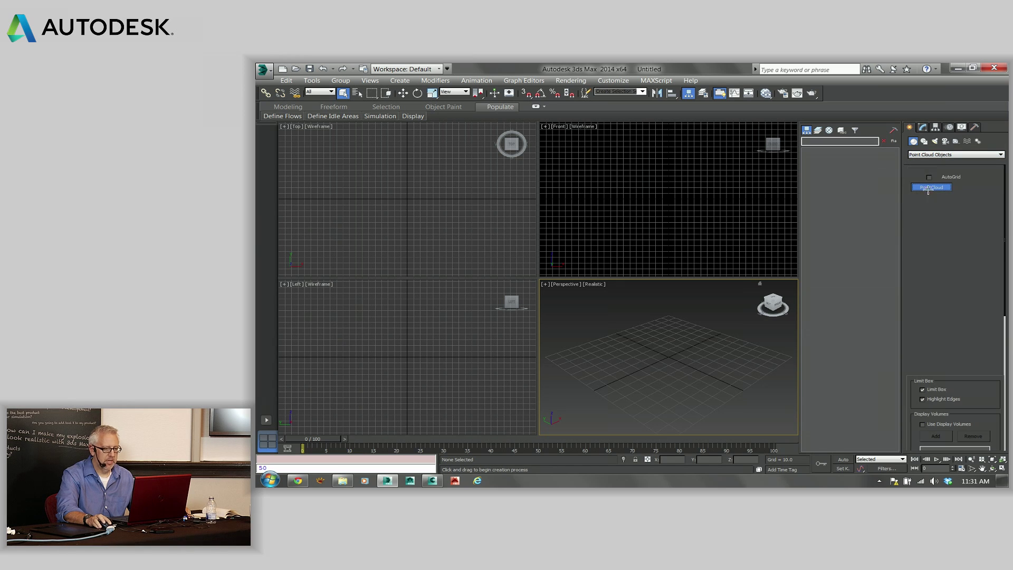
click(931, 188)
click(932, 247)
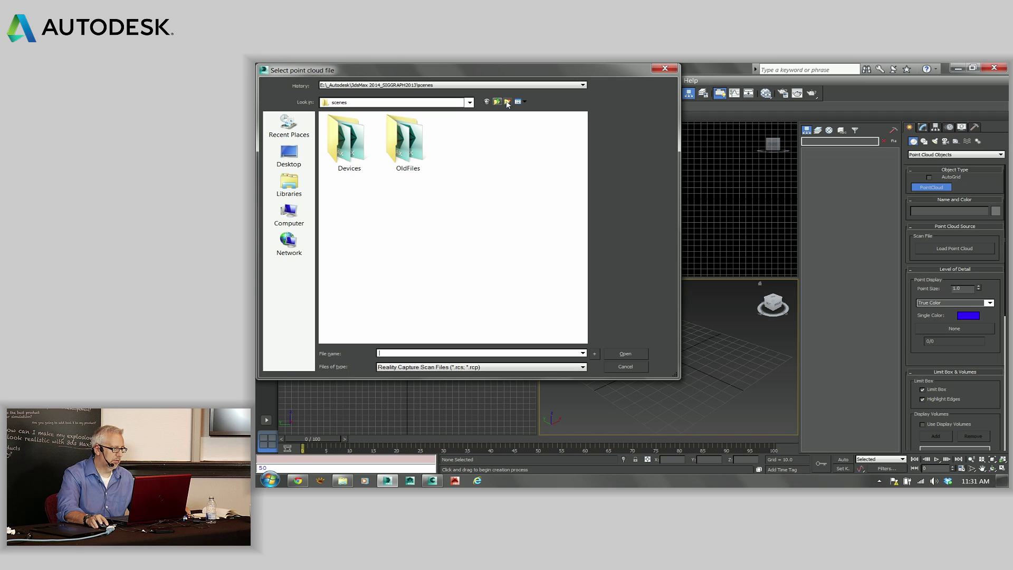
Load the MRushmore scan file from the demo content's MRushmore folder and place the point cloud at the grid centre of the Perspective view
click(498, 102)
click(498, 102)
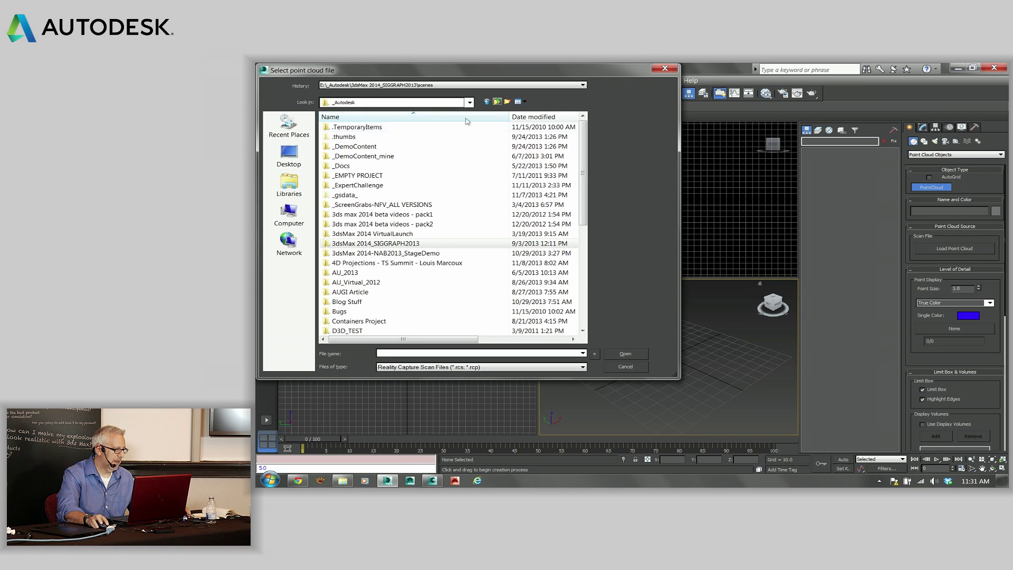
double_click(353, 146)
double_click(356, 205)
double_click(358, 156)
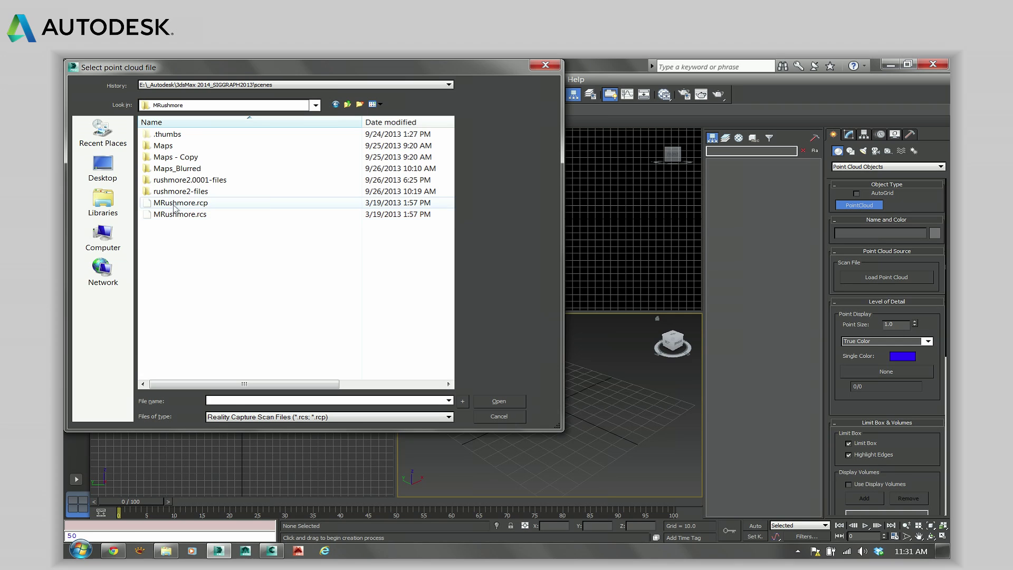
click(175, 206)
drag(202, 384, 235, 377)
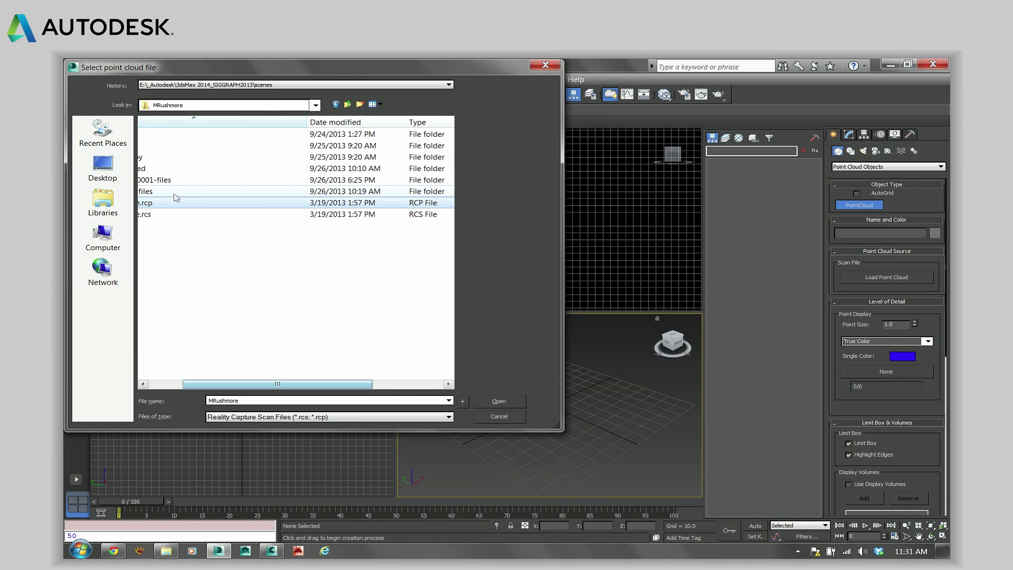
double_click(176, 202)
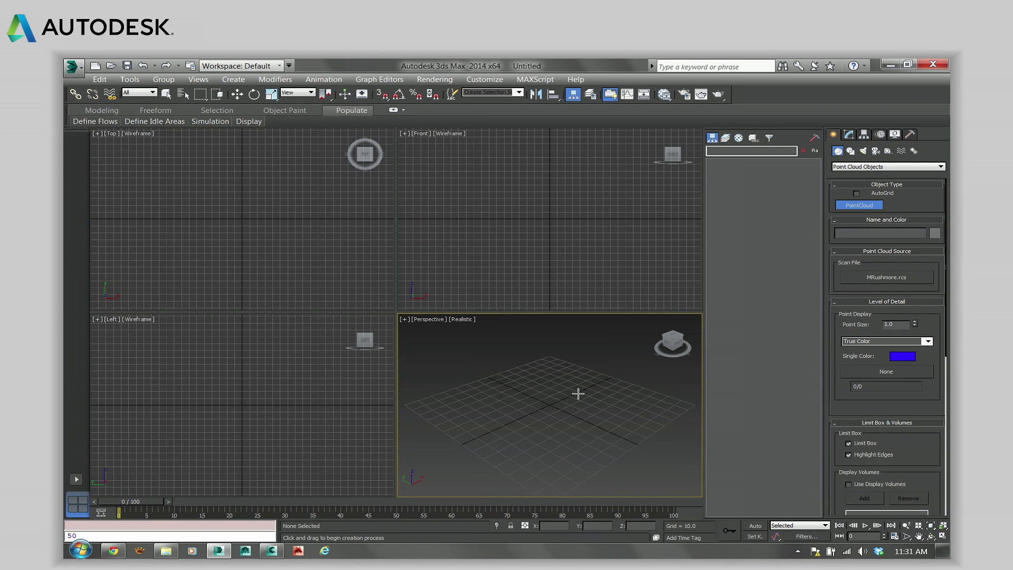
click(550, 403)
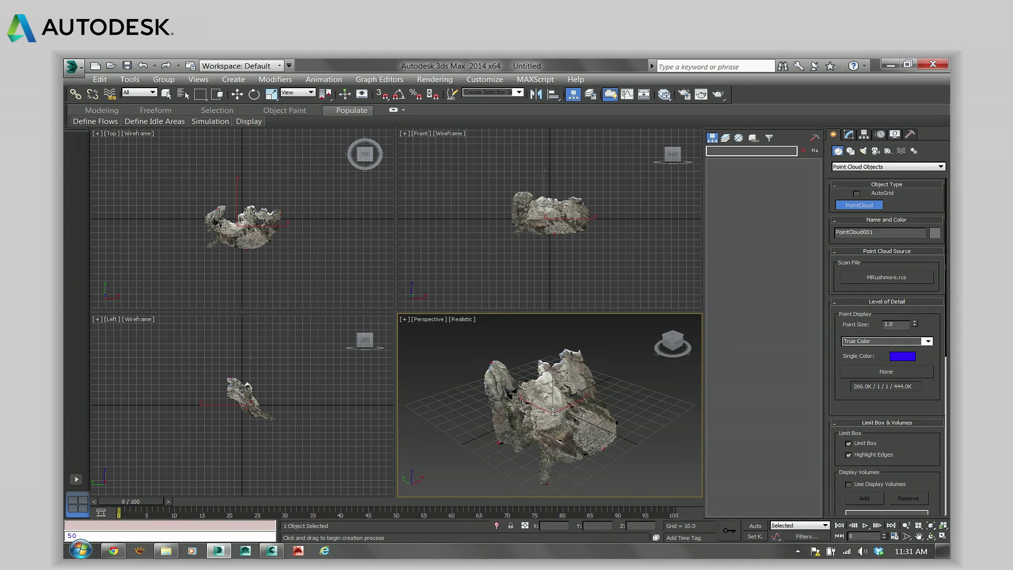
scroll(553, 413, up, 3)
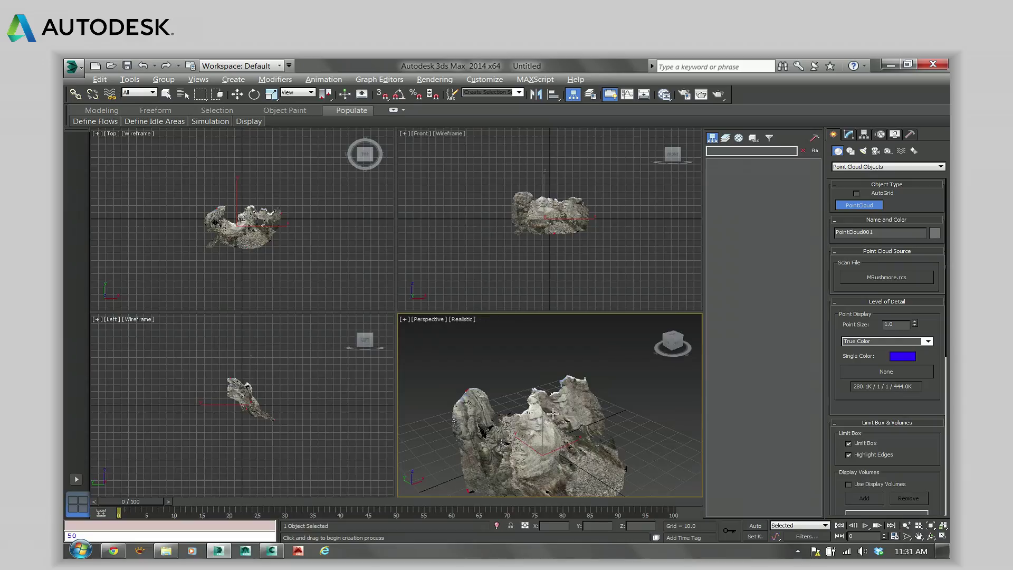
Maximize the Perspective view and examine the Mount Rushmore point cloud from several angles and distances
key(alt+w)
scroll(542, 359, up, 4)
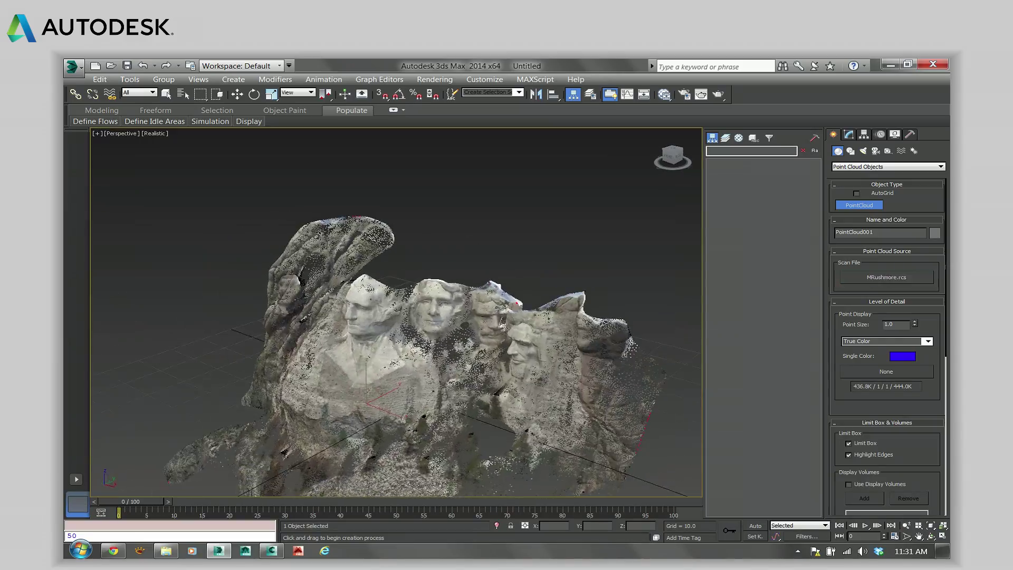
scroll(434, 351, up, 5)
alt+middle_drag(436, 350, 488, 339)
scroll(488, 339, down, 8)
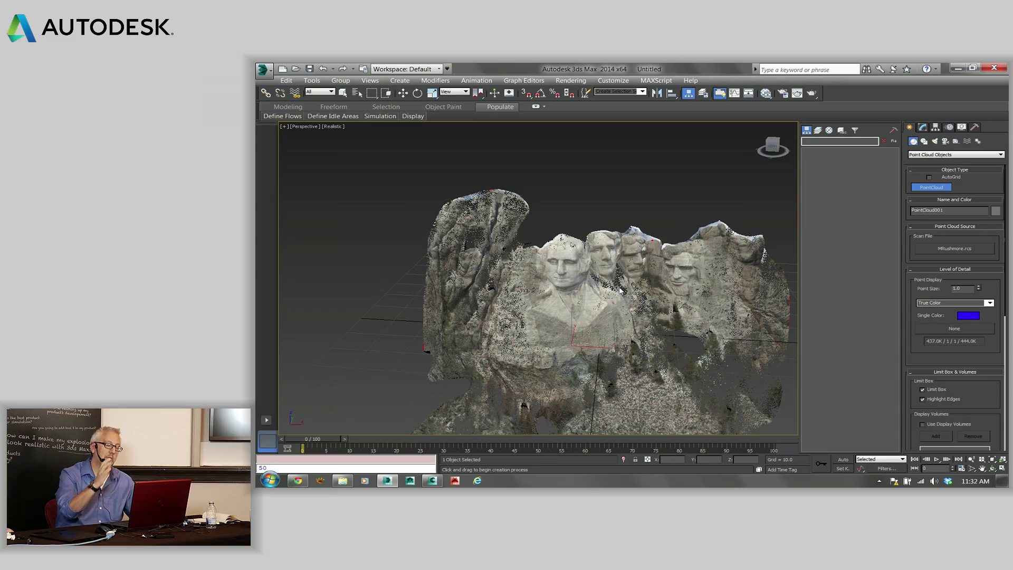
scroll(582, 326, up, 10)
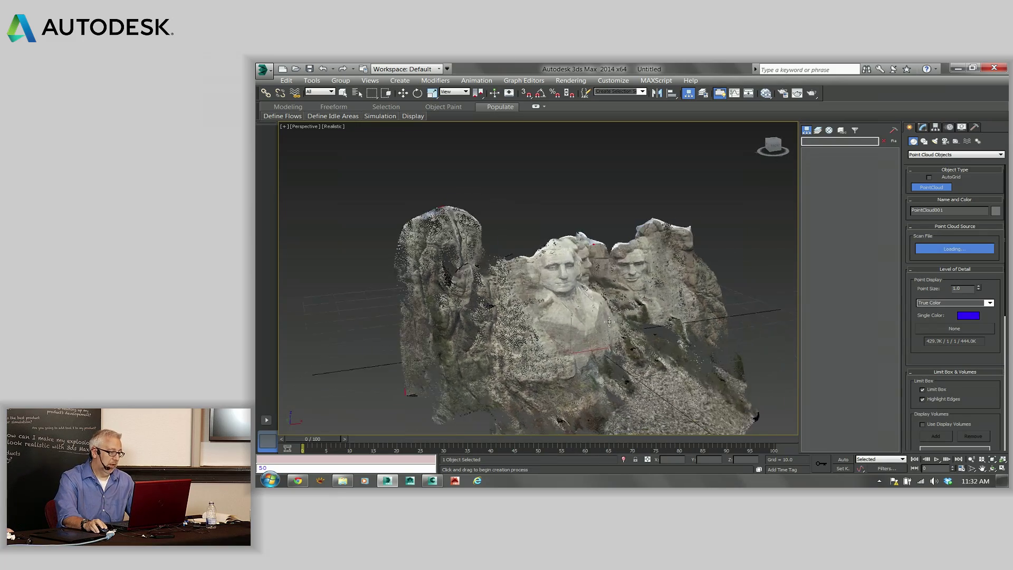
scroll(558, 304, down, 10)
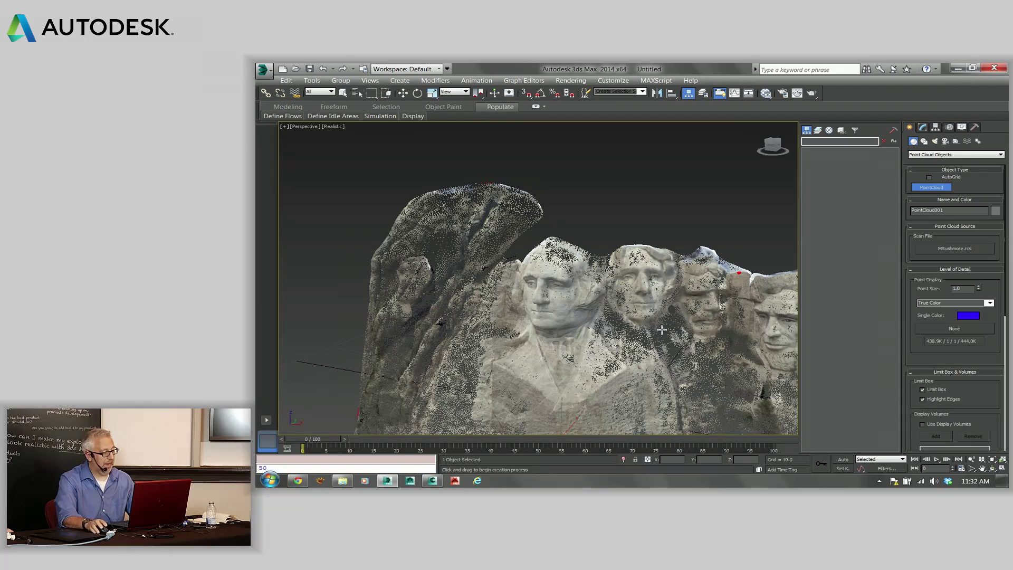
Turn on 3D snapping with Point Cloud Vertex in the Grid and Snap Settings, and examine the snap points on the carved heads
right_click(527, 93)
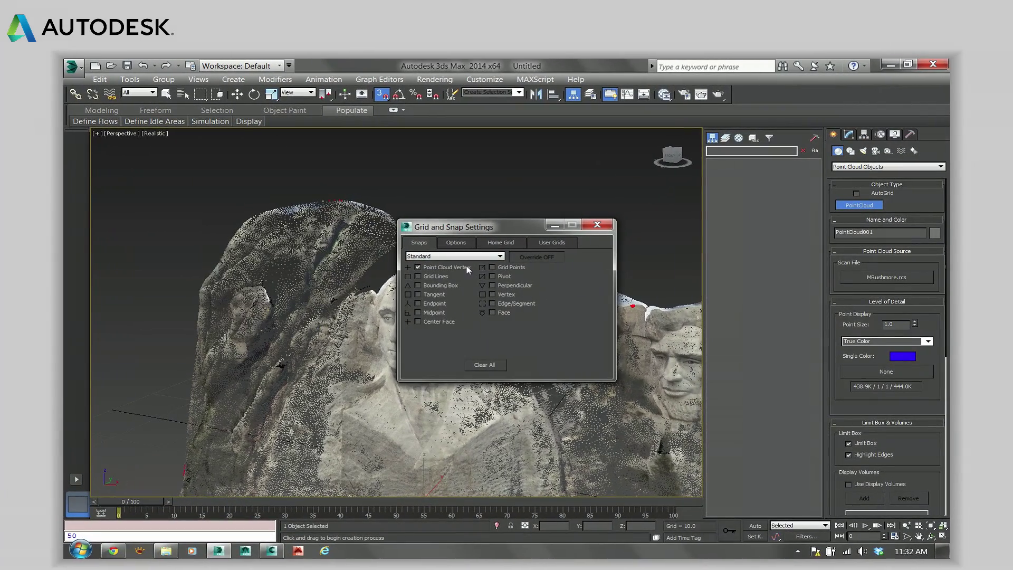
drag(503, 229, 281, 202)
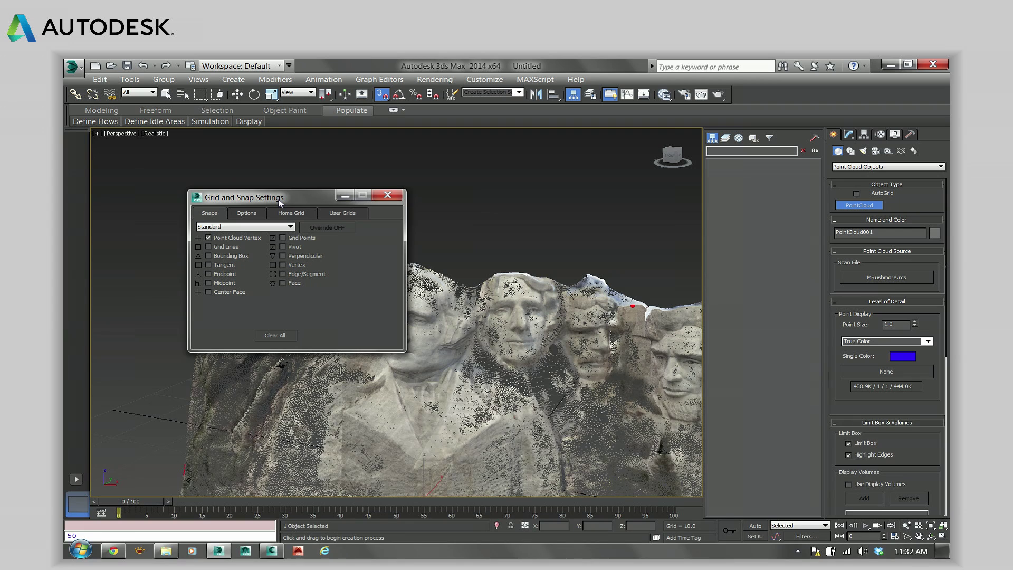
drag(283, 203, 282, 198)
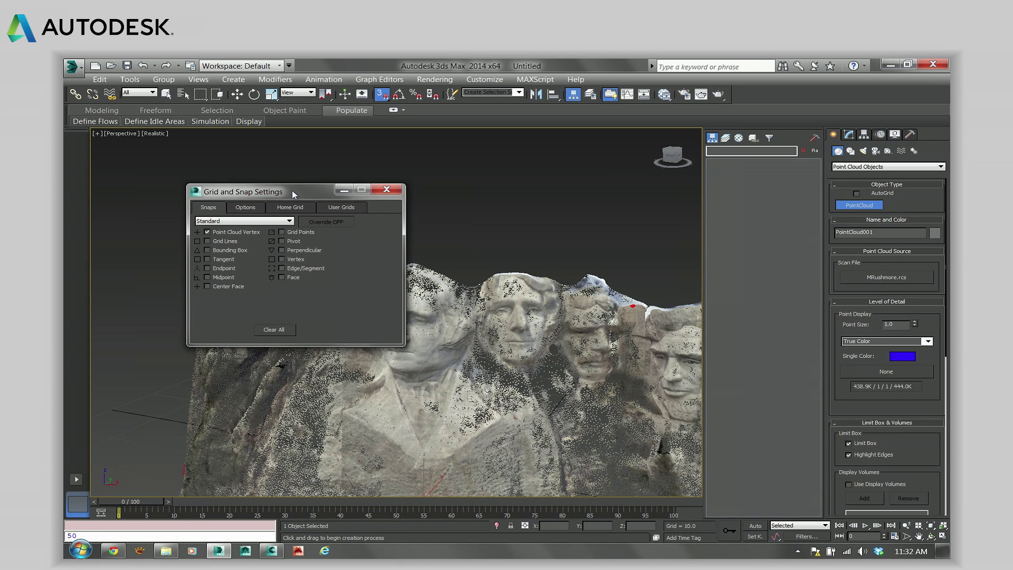
drag(294, 194, 251, 180)
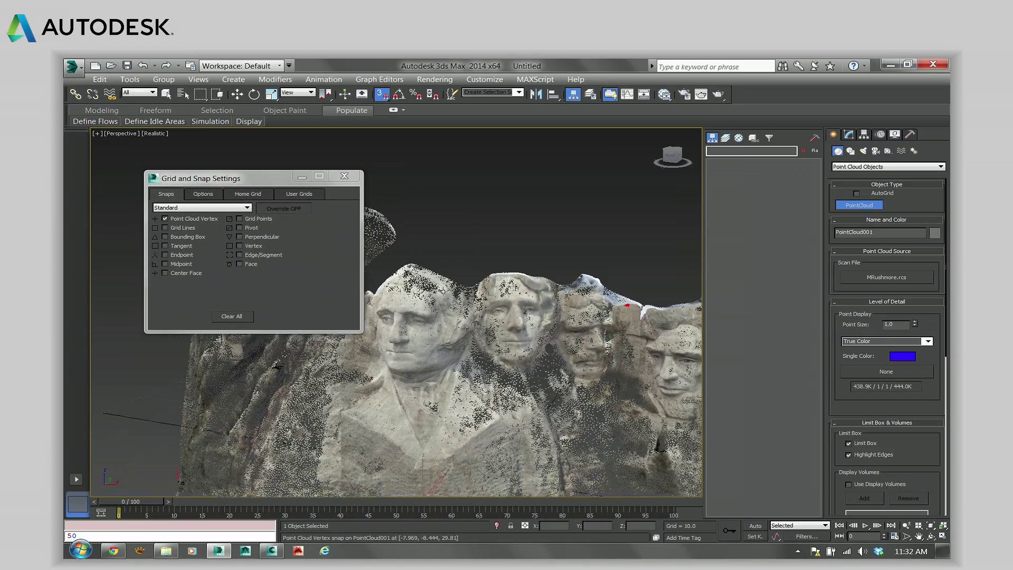
scroll(469, 300, up, 3)
alt+middle_drag(468, 300, 574, 216)
middle_drag(574, 215, 548, 245)
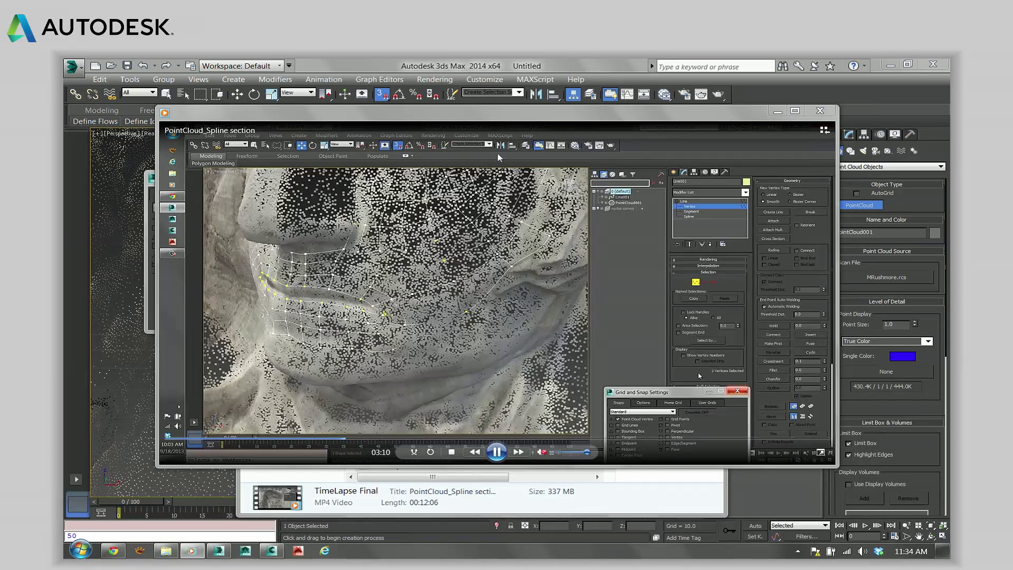
Pause the PointCloud_Spline section time-lapse video, minimize the player and return to the 3ds Max scene
drag(481, 118, 471, 121)
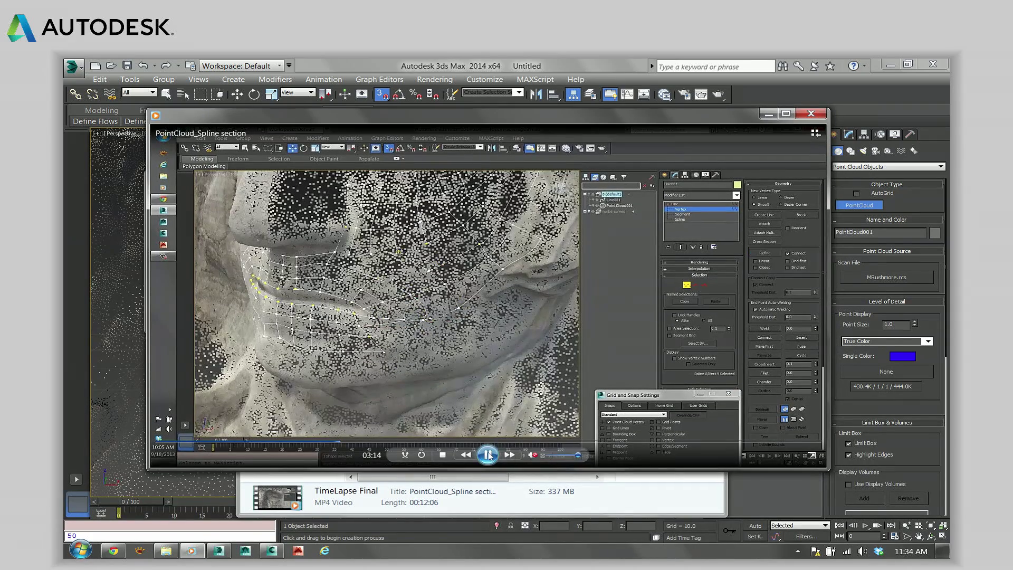
click(488, 454)
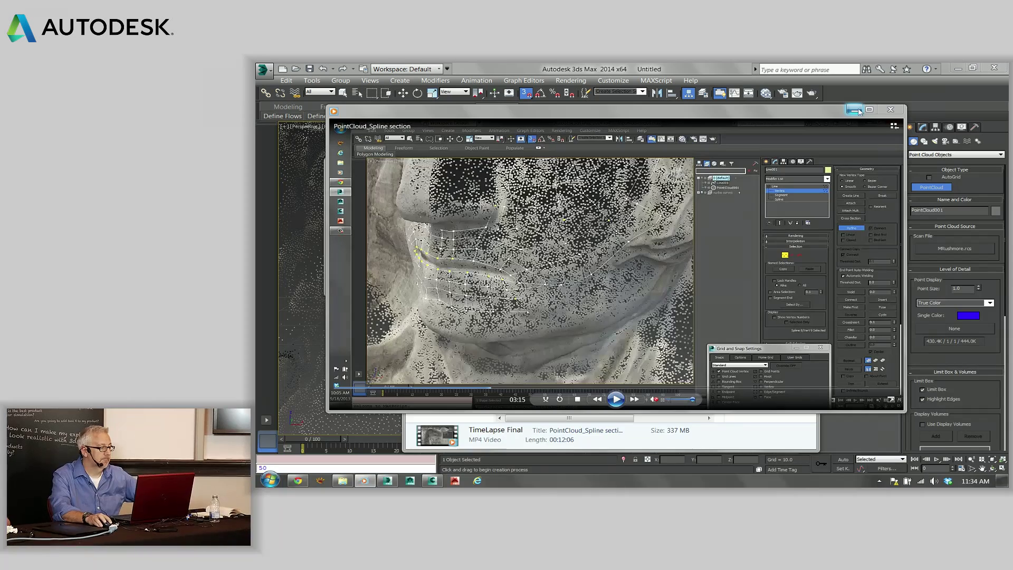
click(854, 110)
click(681, 69)
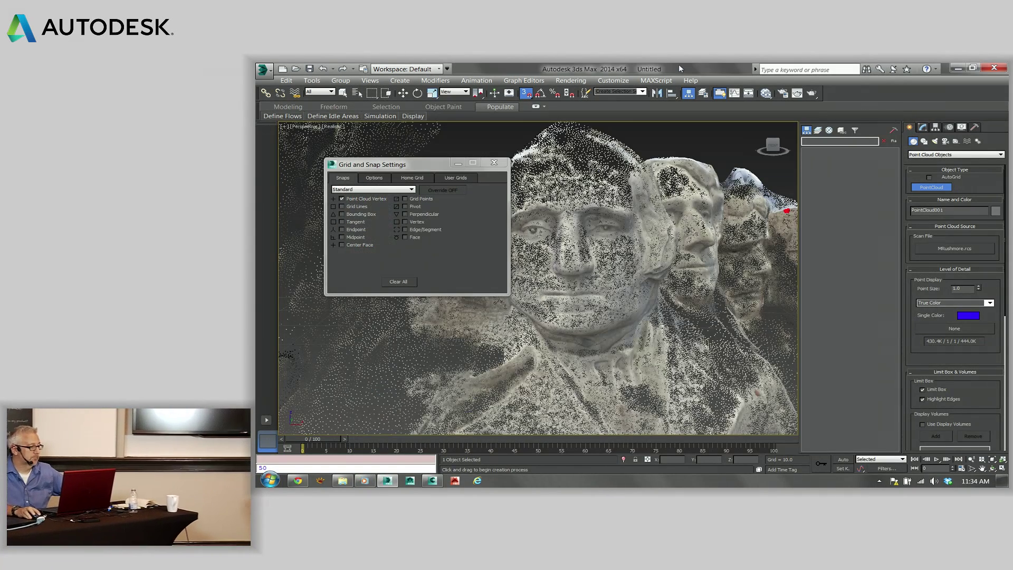
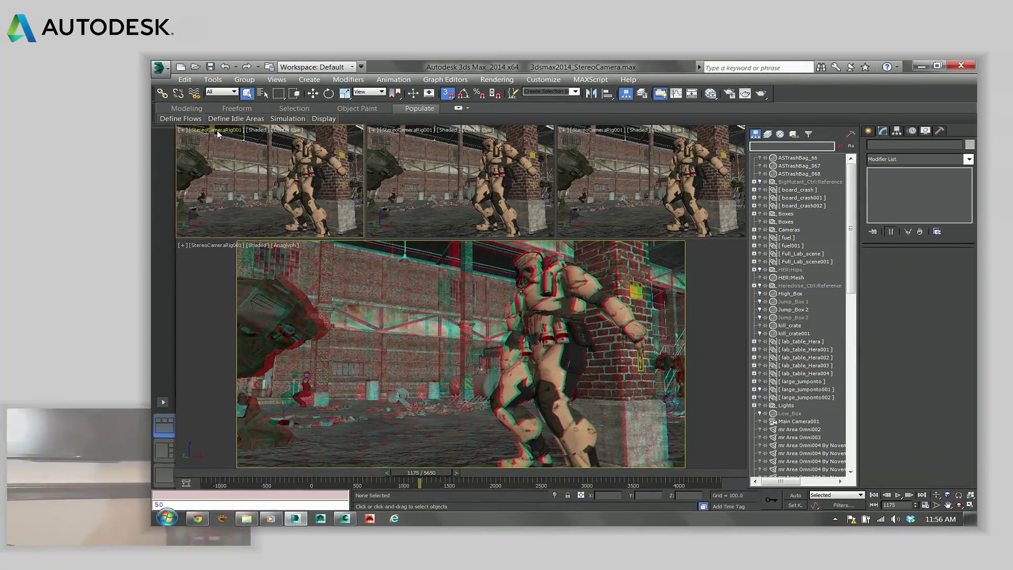
Select the StereoCameraRig001 camera from its Center Eye view and move the time to frame 1113
click(303, 128)
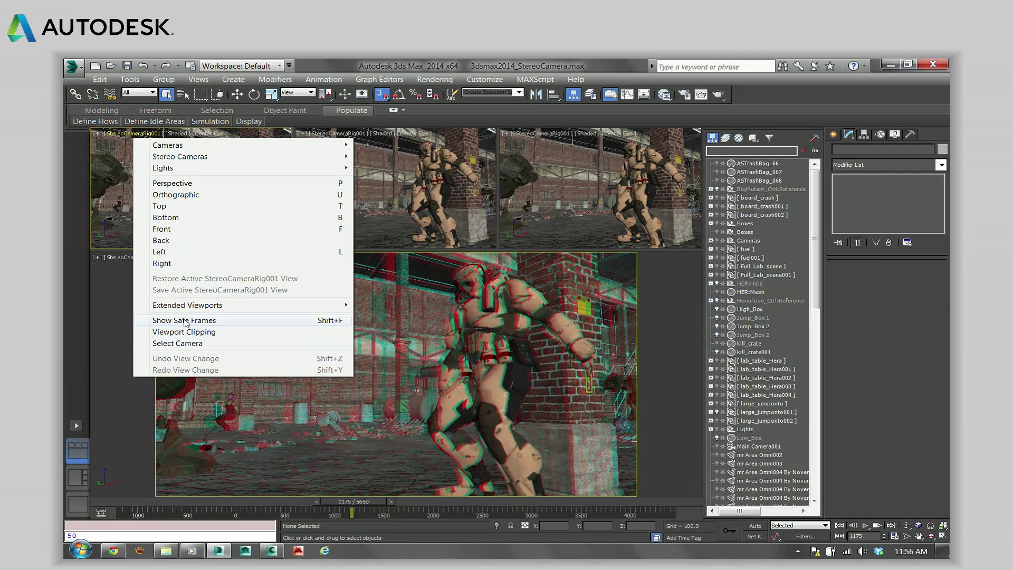
click(175, 344)
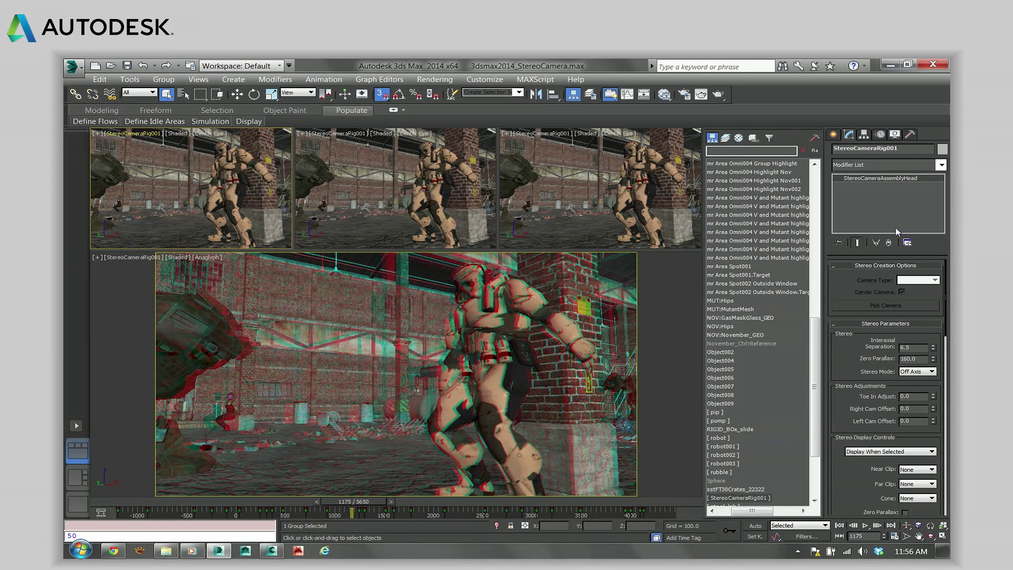
mouse_move(379, 507)
mouse_down()
mouse_move(364, 509)
mouse_move(376, 510)
mouse_up()
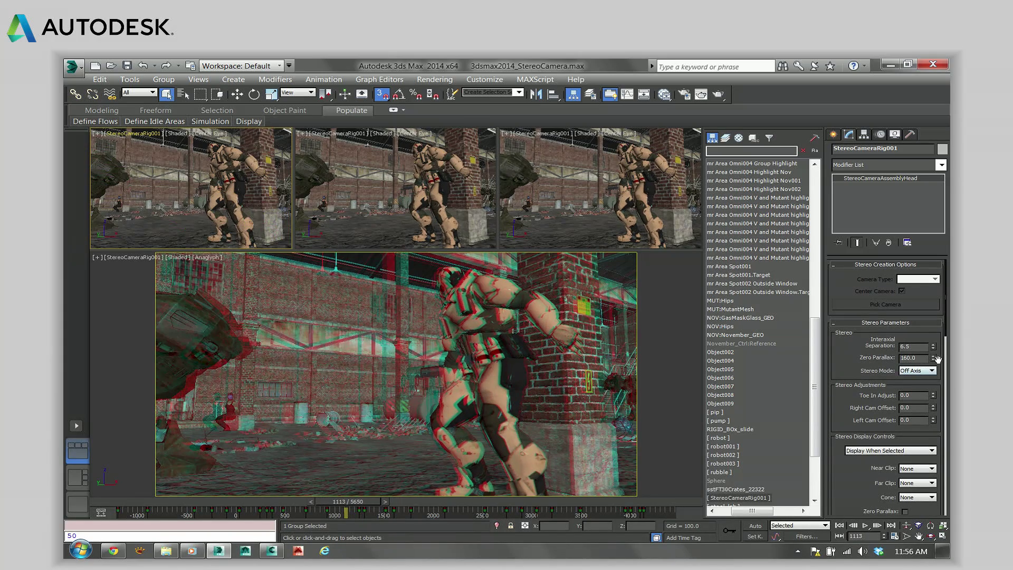
Try to adjust the stereo camera's Interaxial Separation and look over its stereo parameters
drag(933, 348, 931, 337)
right_click(930, 337)
drag(840, 363, 843, 366)
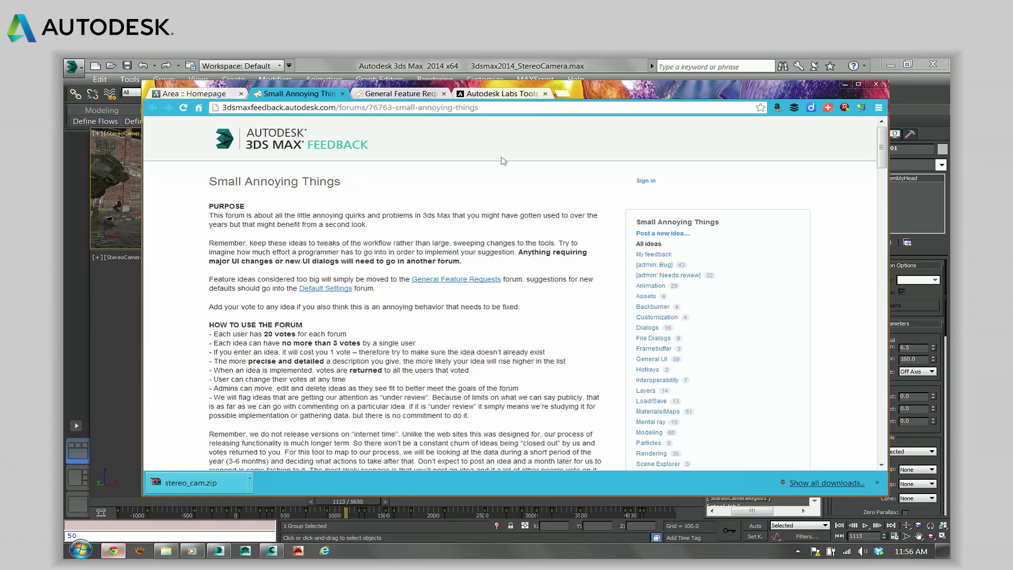
Switch to the Chrome browser, search for "autodesk exchange" in a new tab and view the AutoCAD Exchange site's Apps page
click(113, 550)
click(563, 94)
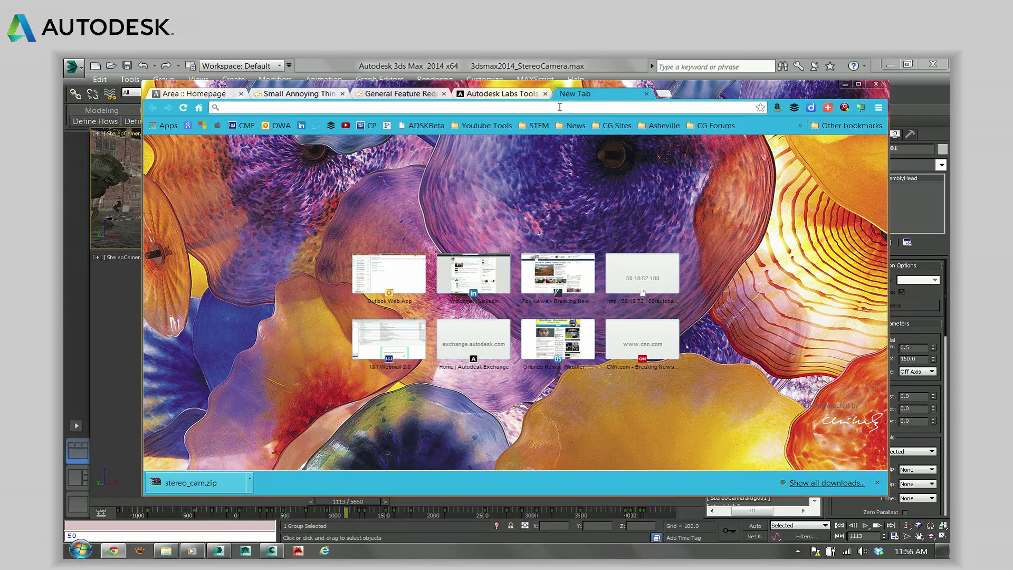
text(autode)
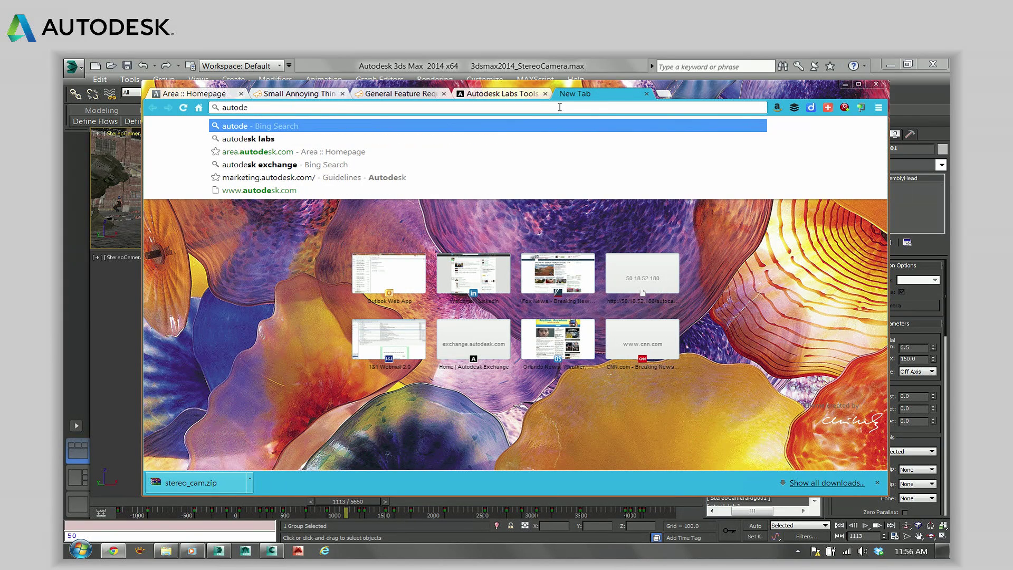
text(sk e)
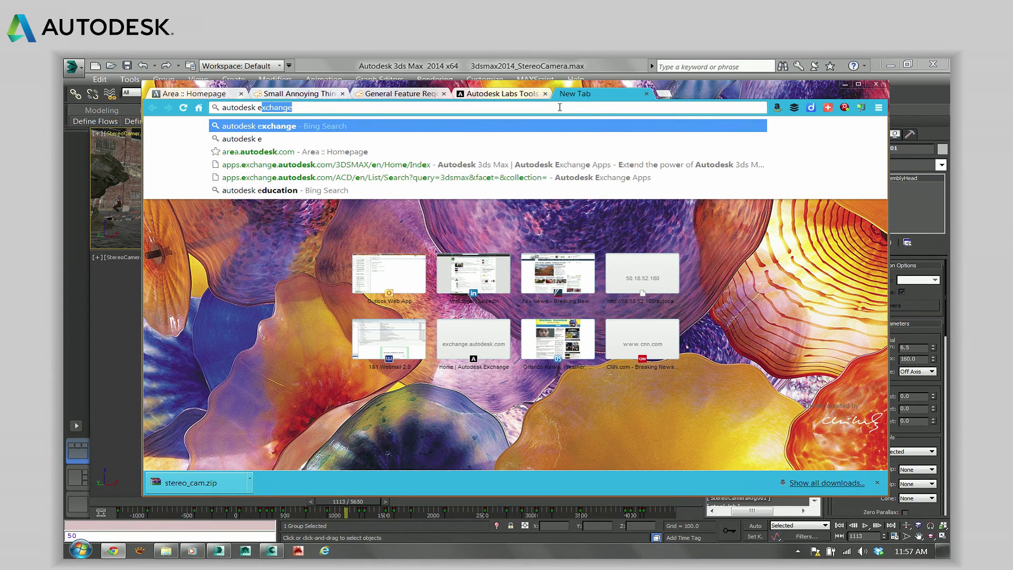
text(xchange)
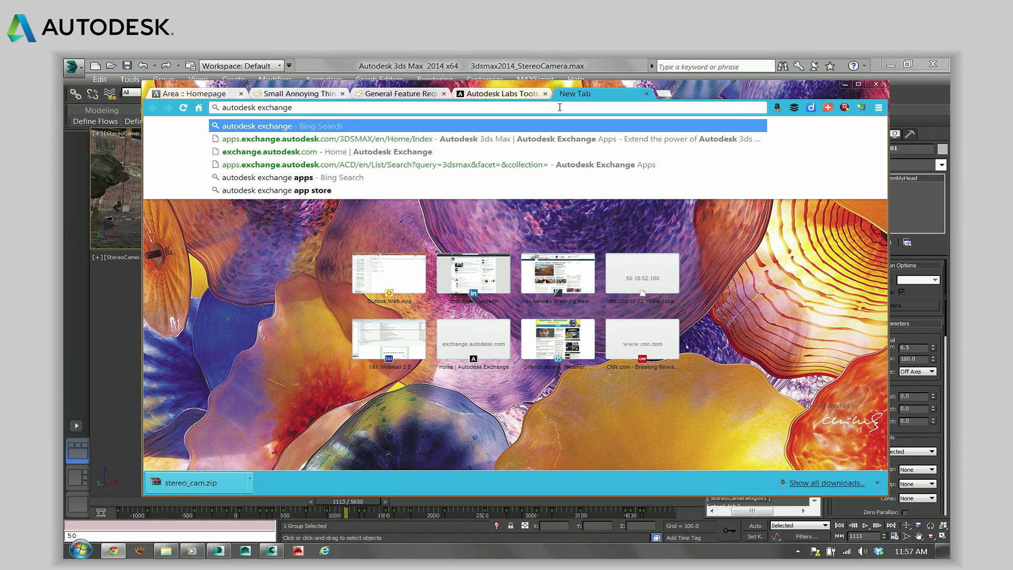
key(Return)
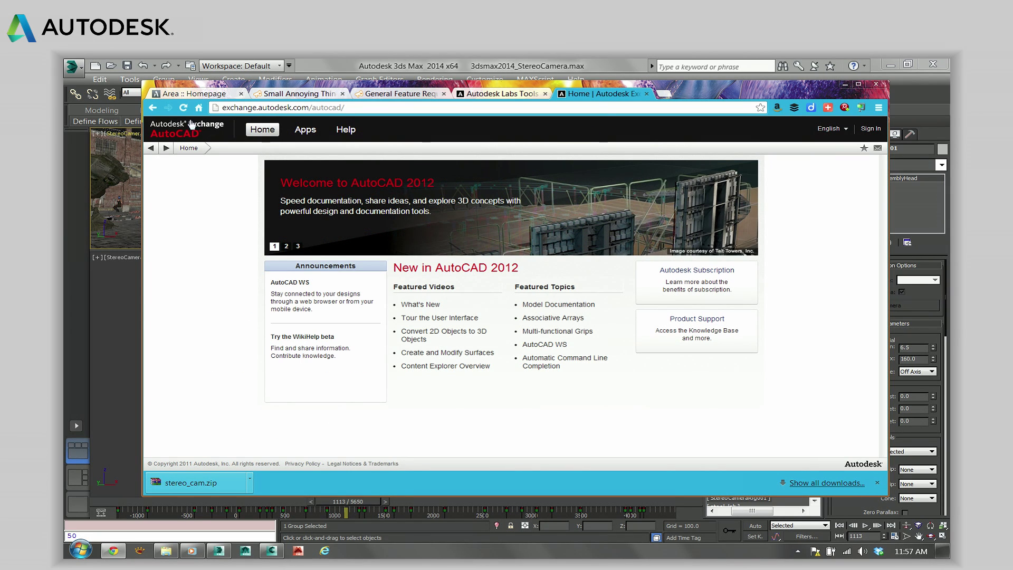
click(306, 133)
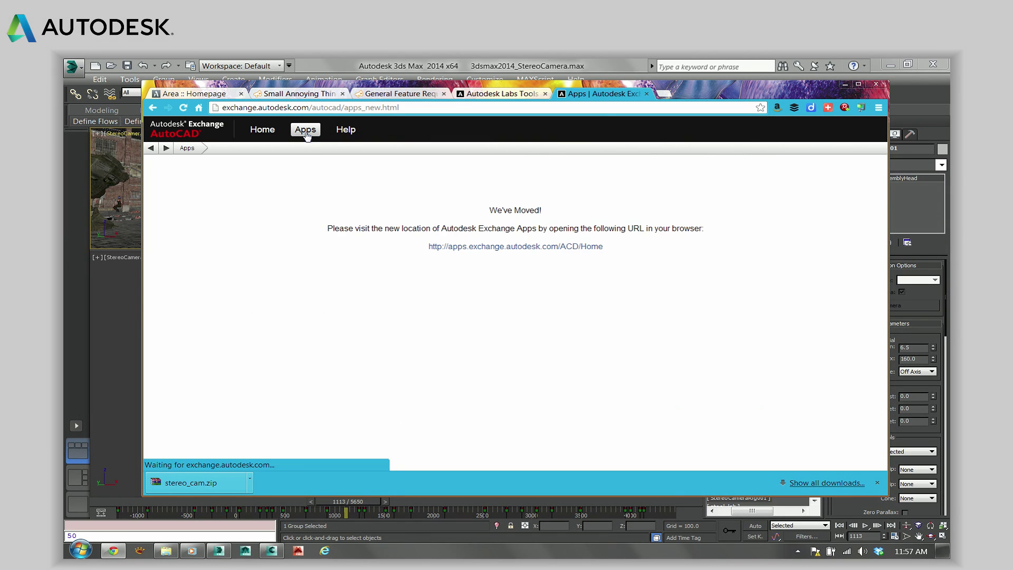
click(263, 131)
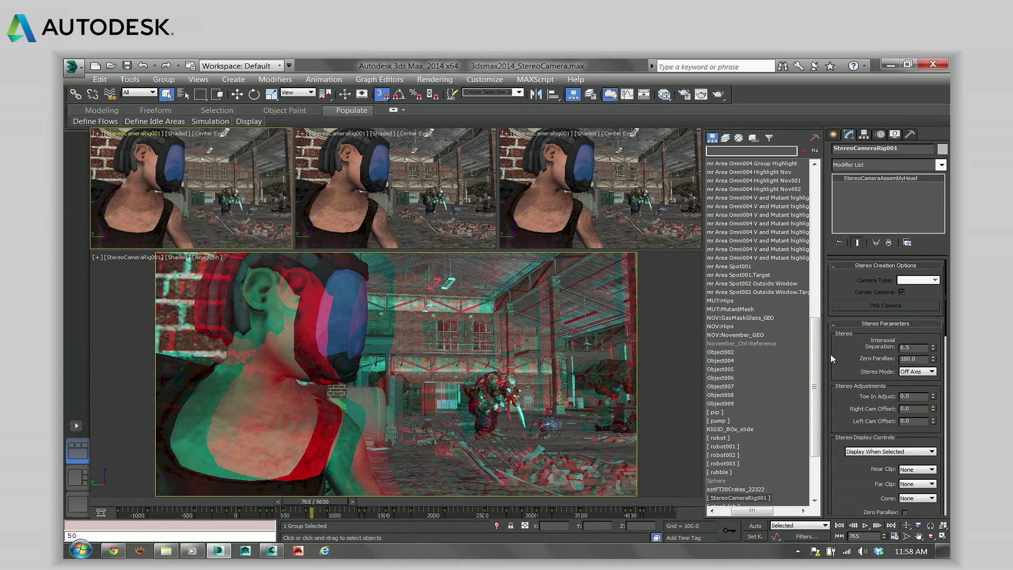
Review the stereo camera's parameters down to the Lens setting and move the time to frame 827
drag(839, 375, 844, 371)
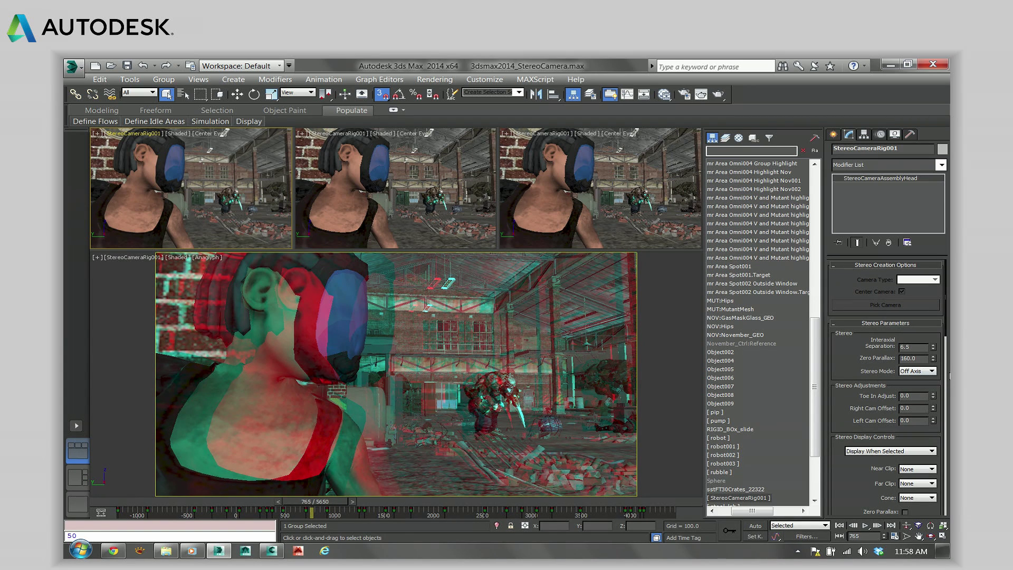
drag(849, 359, 860, 329)
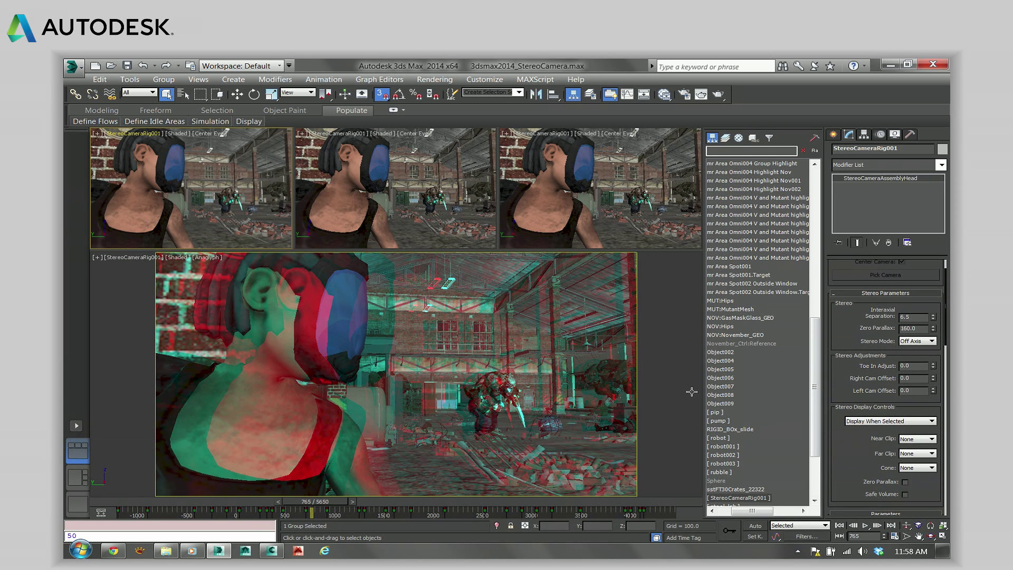
mouse_move(835, 380)
mouse_down()
mouse_move(841, 257)
mouse_move(841, 361)
mouse_up()
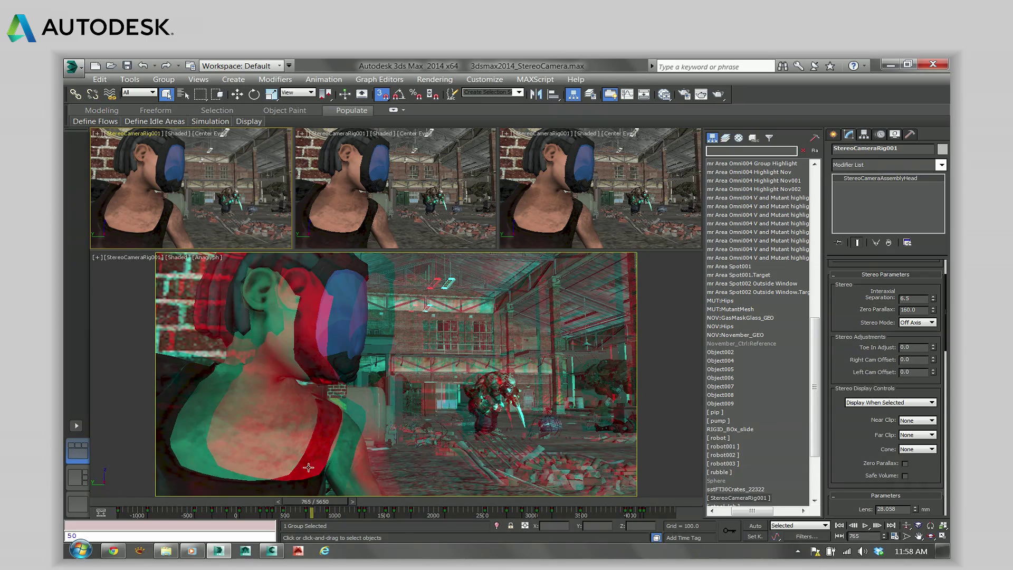
drag(301, 504, 311, 505)
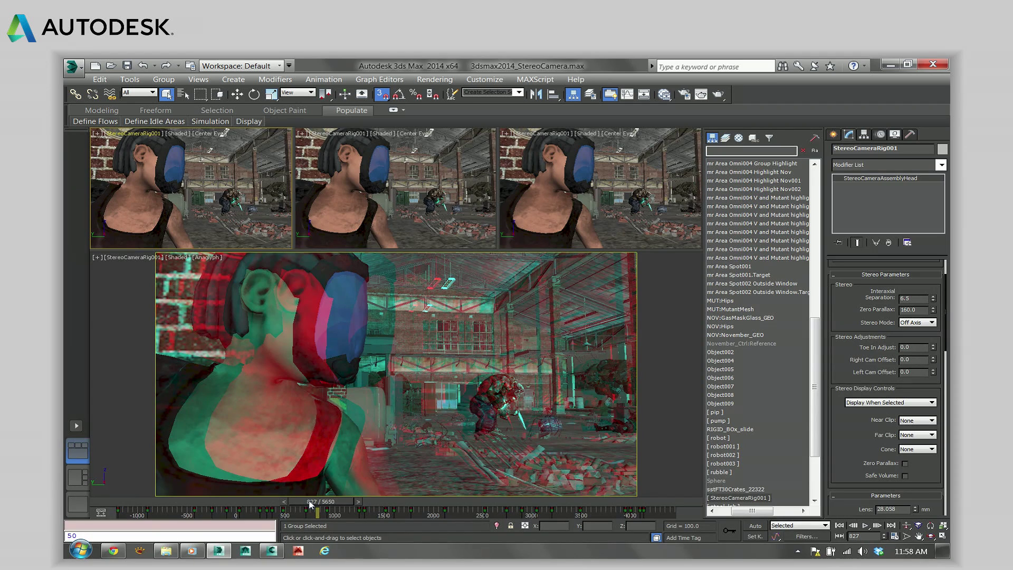
Open the Autodesk Exchange Apps page for 3ds Max from the program's help resources and close the 404 Not Found page
click(581, 79)
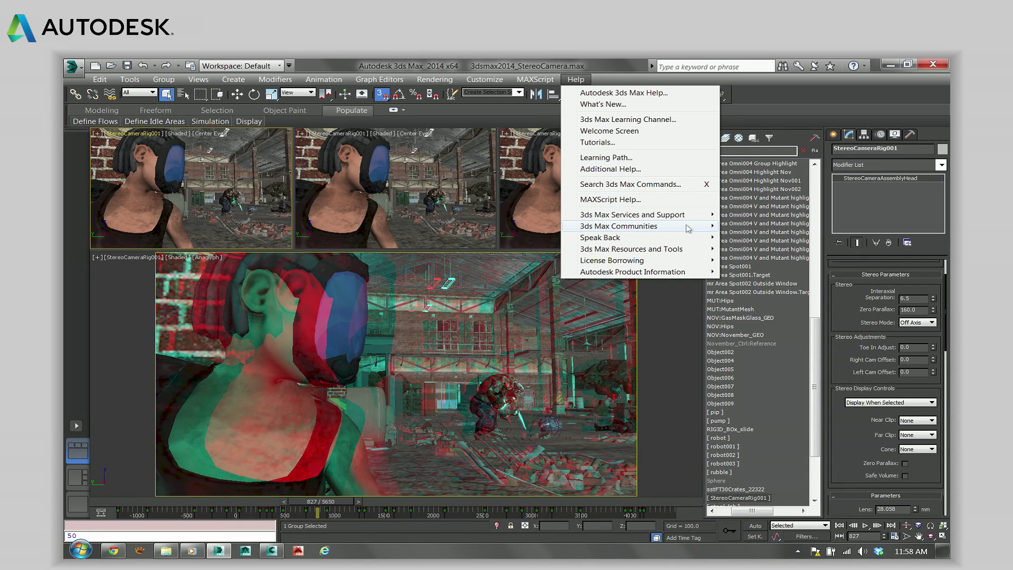
mouse_move(683, 227)
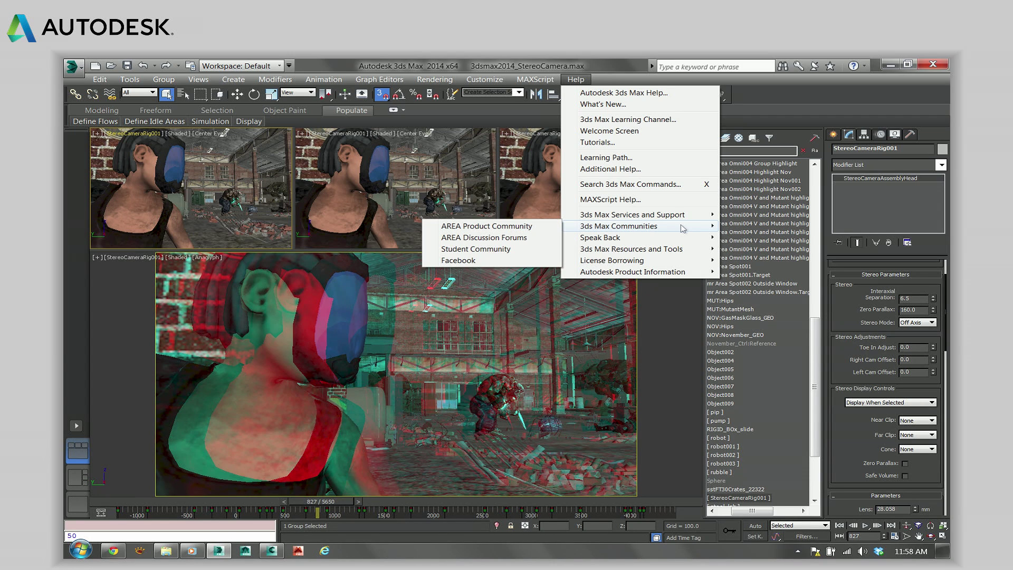
mouse_move(679, 248)
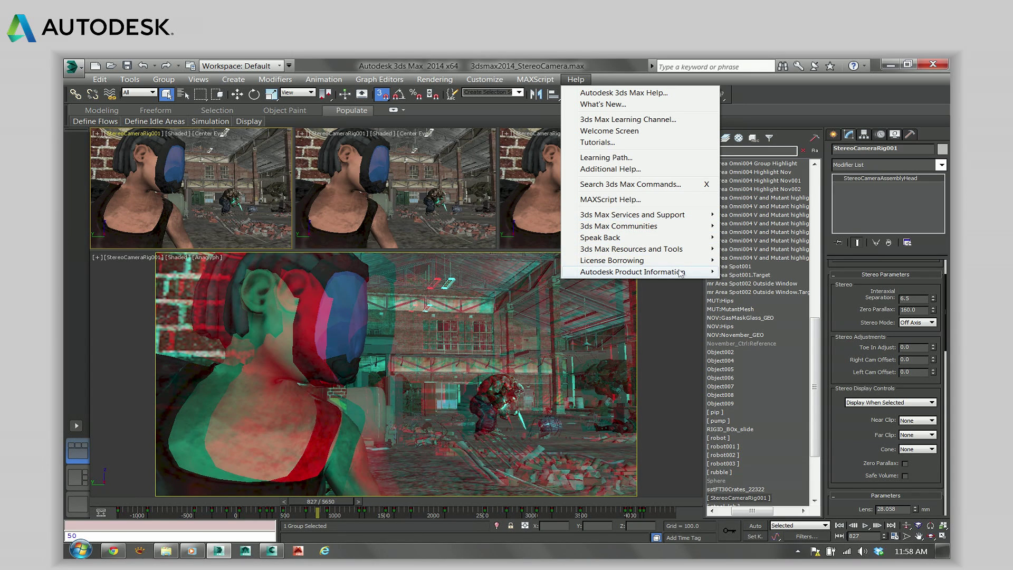
mouse_move(681, 273)
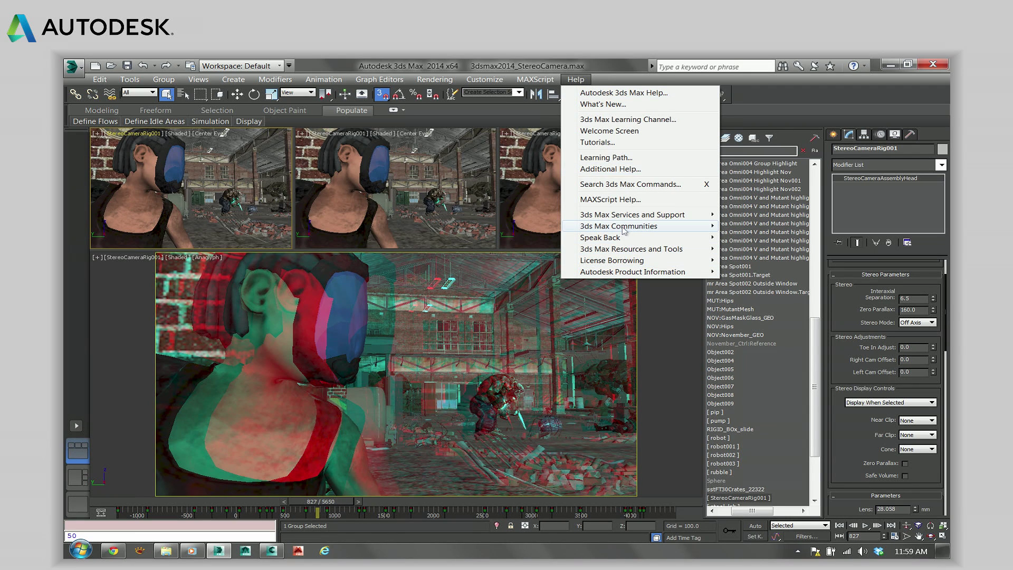
mouse_move(624, 230)
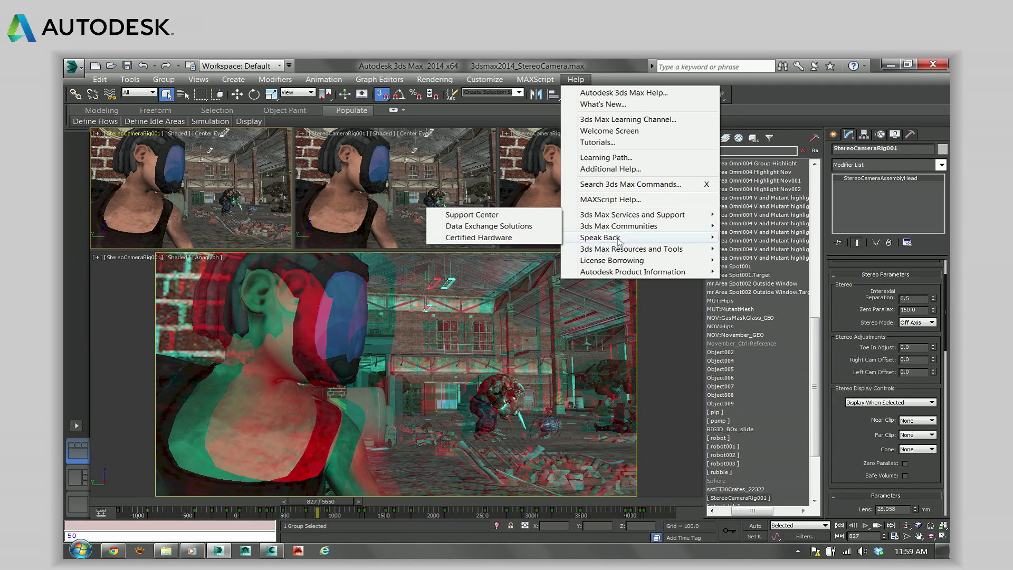
mouse_move(613, 254)
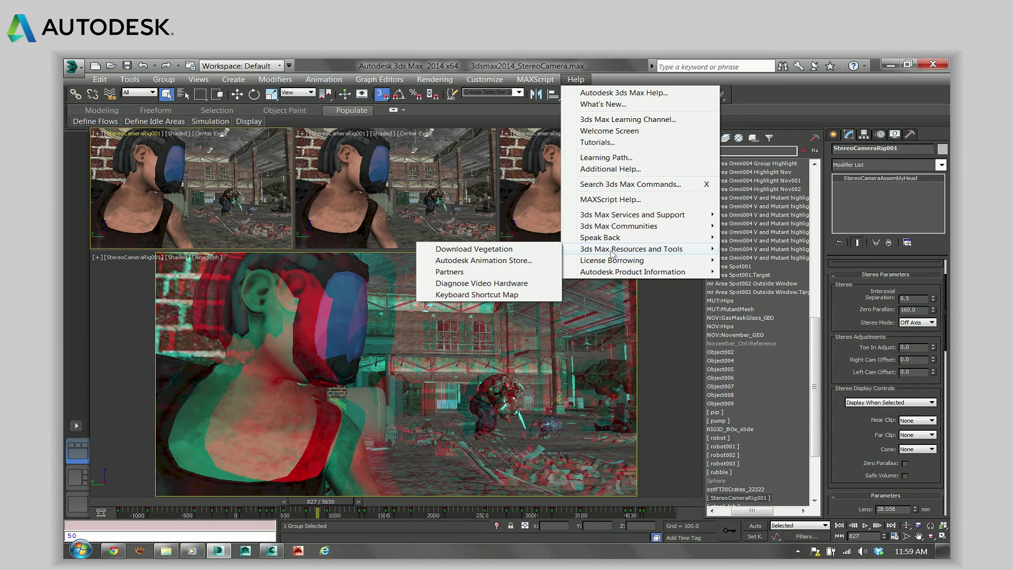
mouse_move(595, 272)
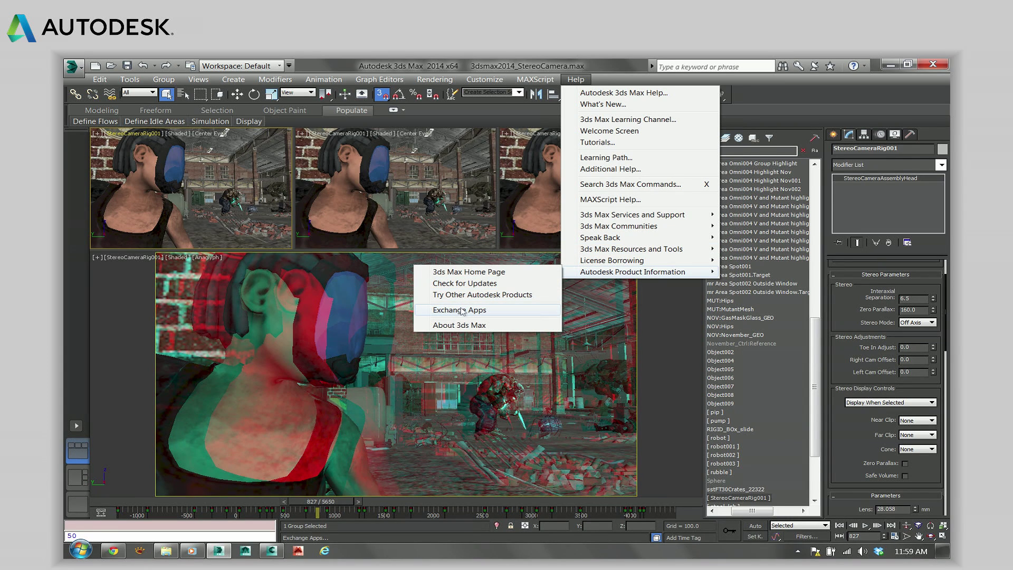
click(508, 314)
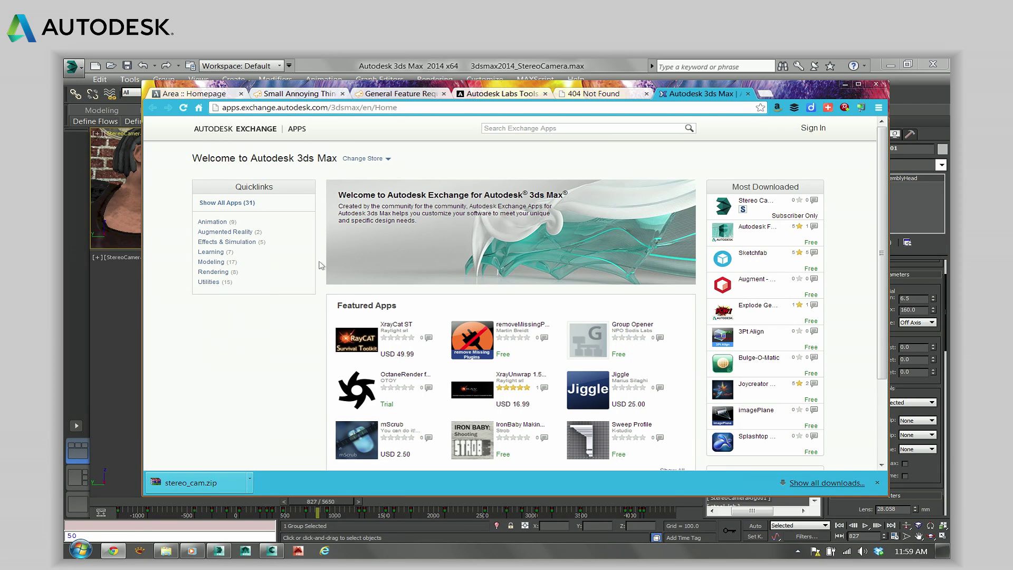
click(646, 93)
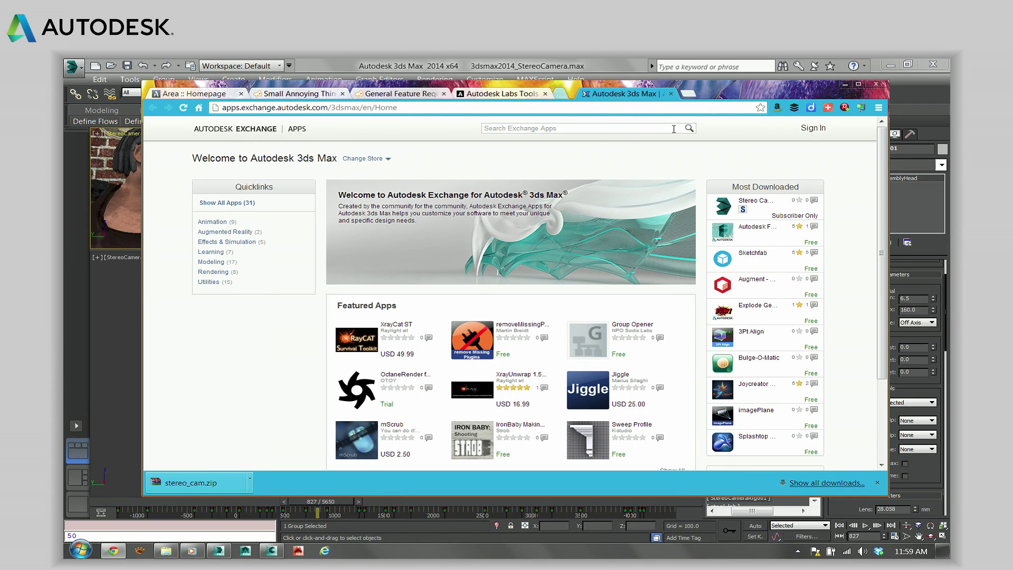
drag(753, 94, 731, 105)
click(574, 79)
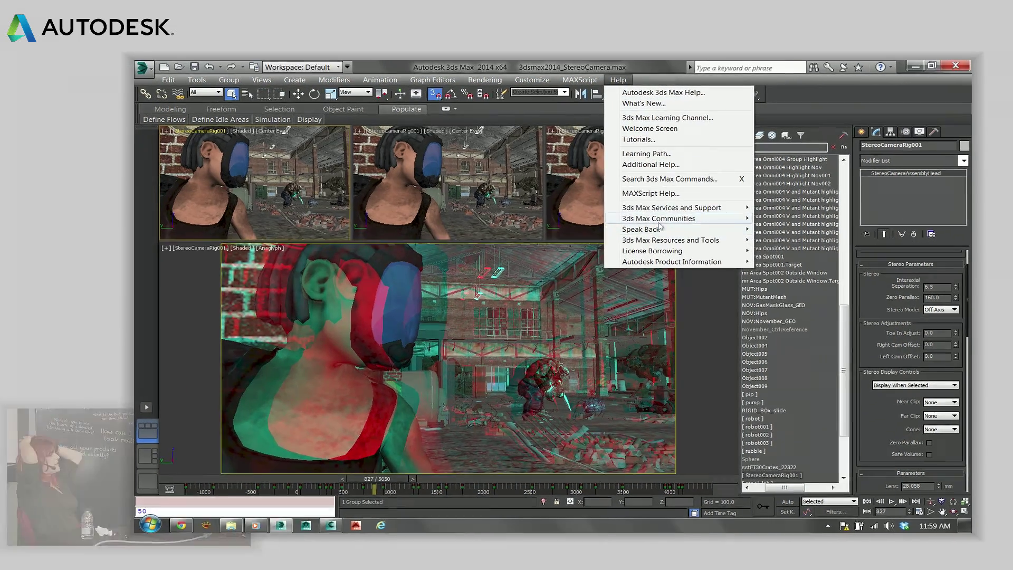
mouse_move(659, 223)
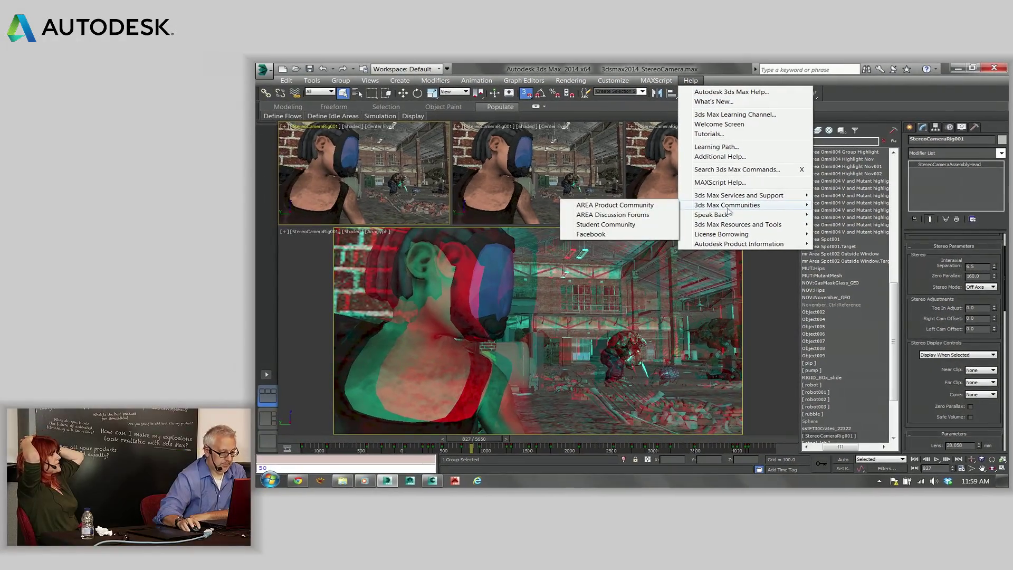
mouse_move(716, 217)
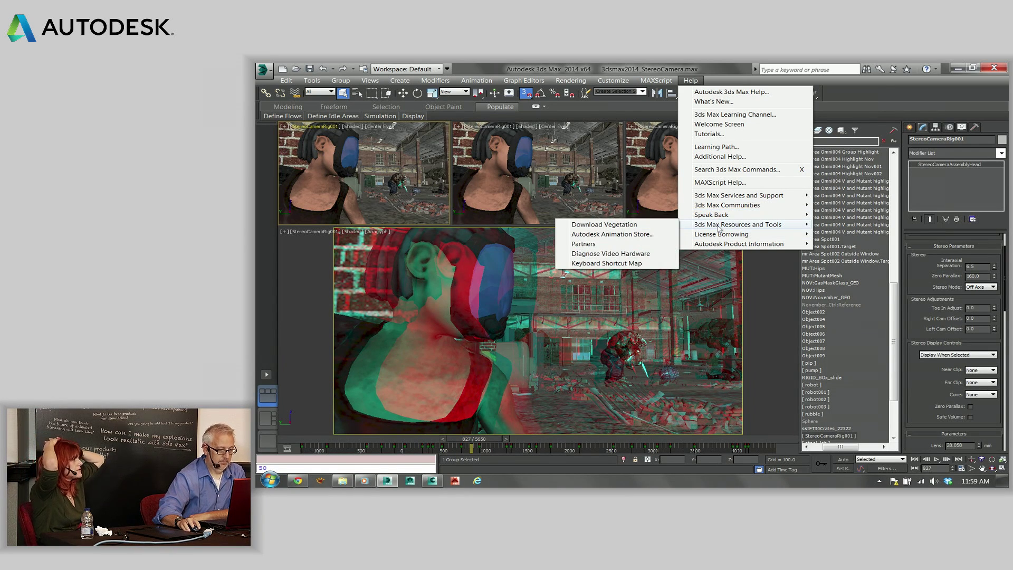
mouse_move(715, 217)
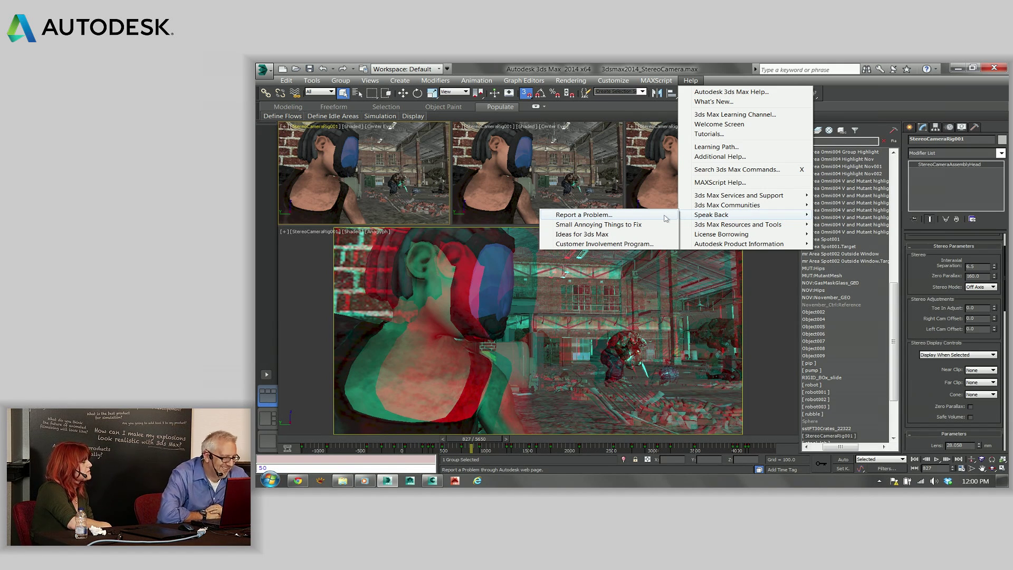
click(743, 67)
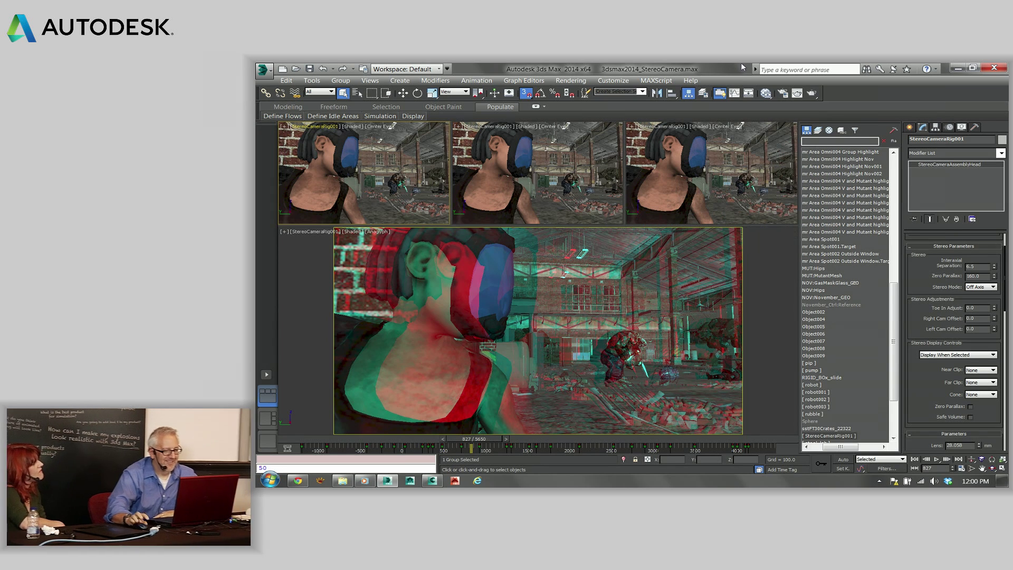